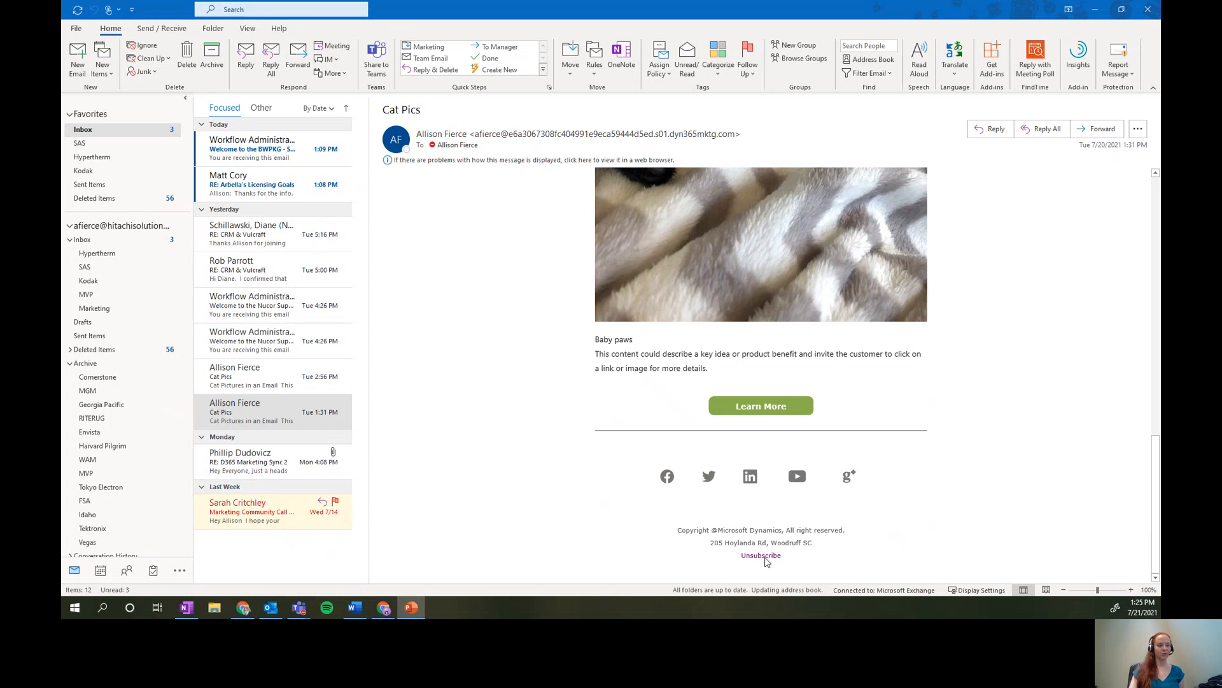
Open the subscription center page from the Unsubscribe link in the received Cat Pics email
left_click(769, 556)
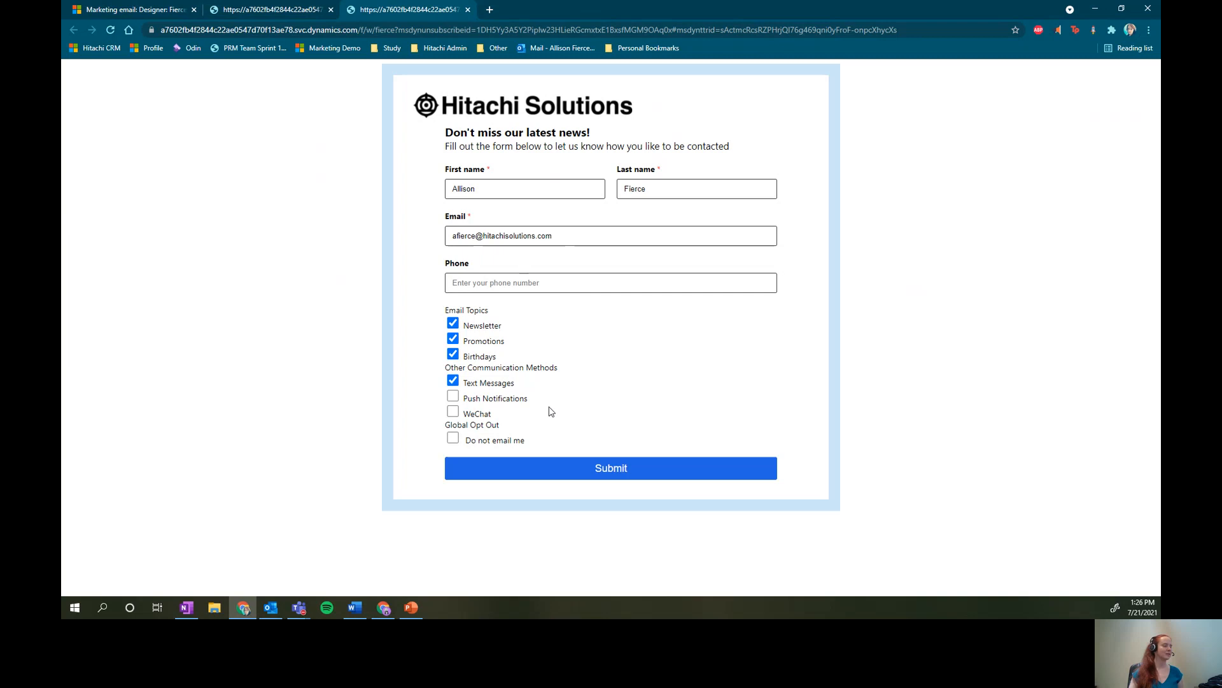
Switch to the marketing email record and inspect the dynamic link behind the footer's Unsubscribe text, leaving it unedited
left_click(143, 10)
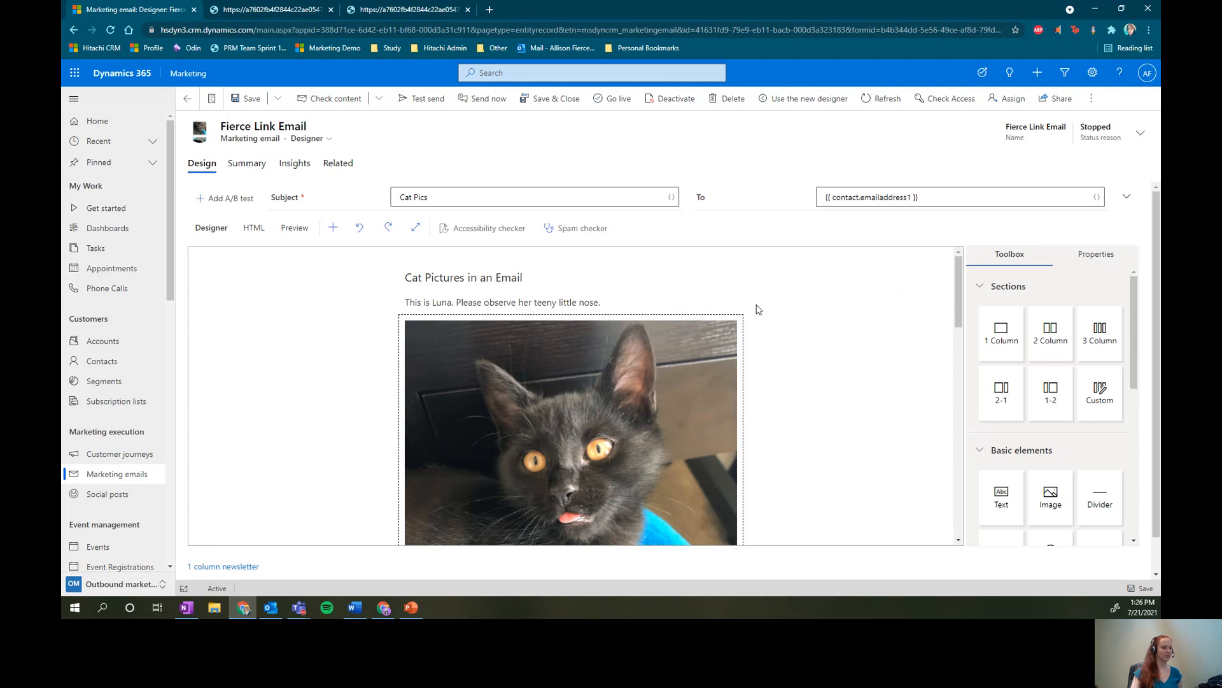
scroll(756, 309, "down", 15)
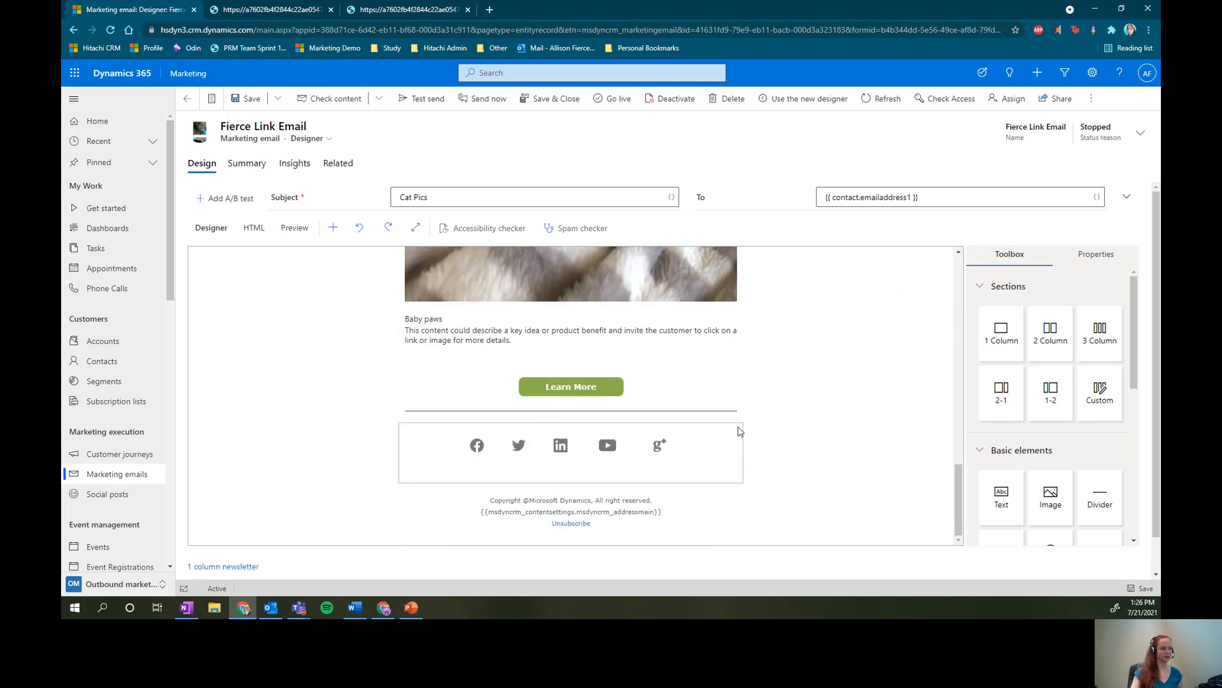
left_click(587, 527)
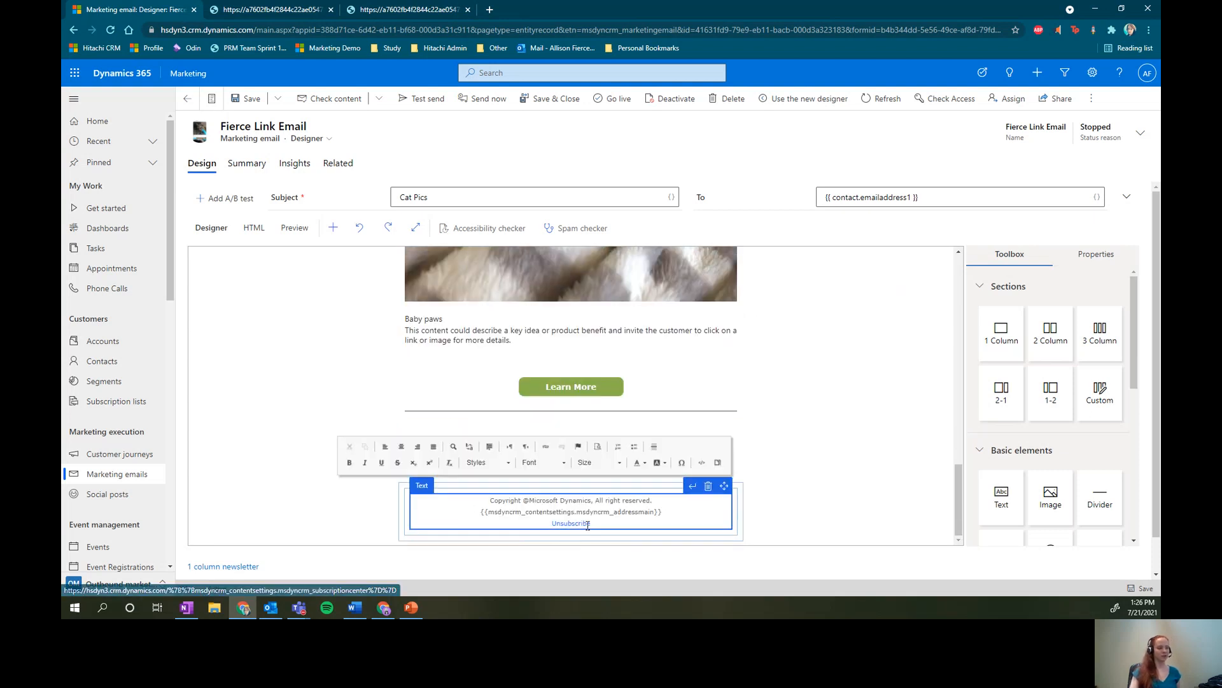
left_click(674, 511)
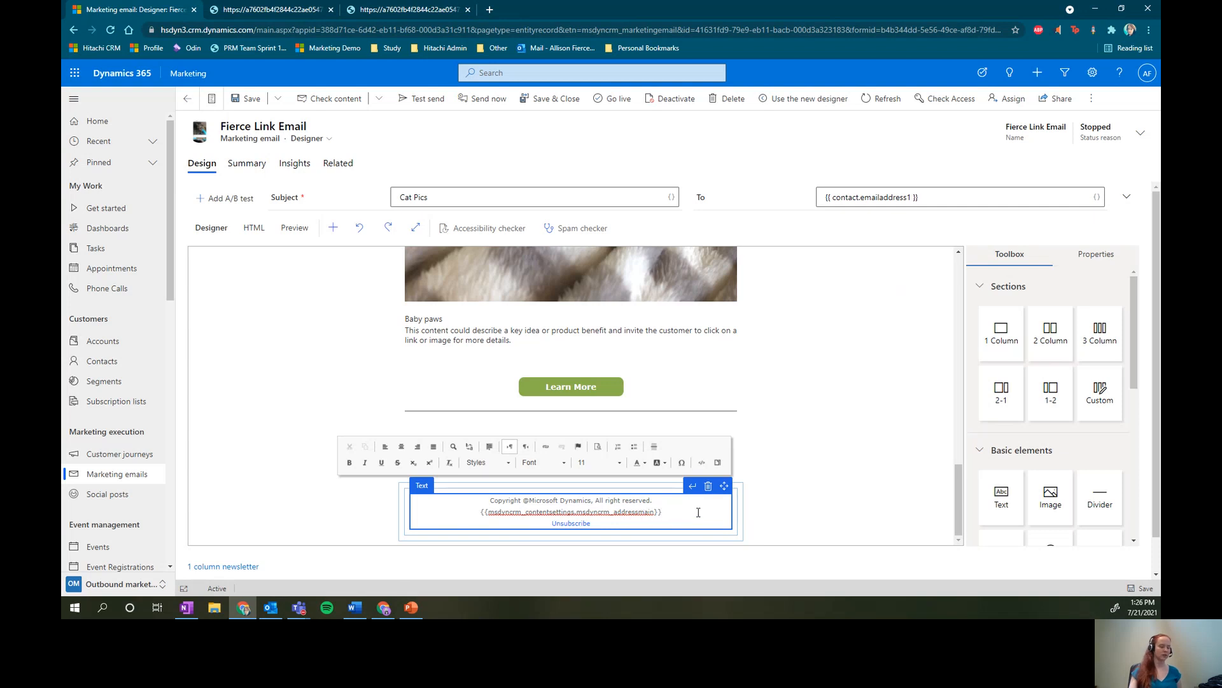
left_click(598, 524)
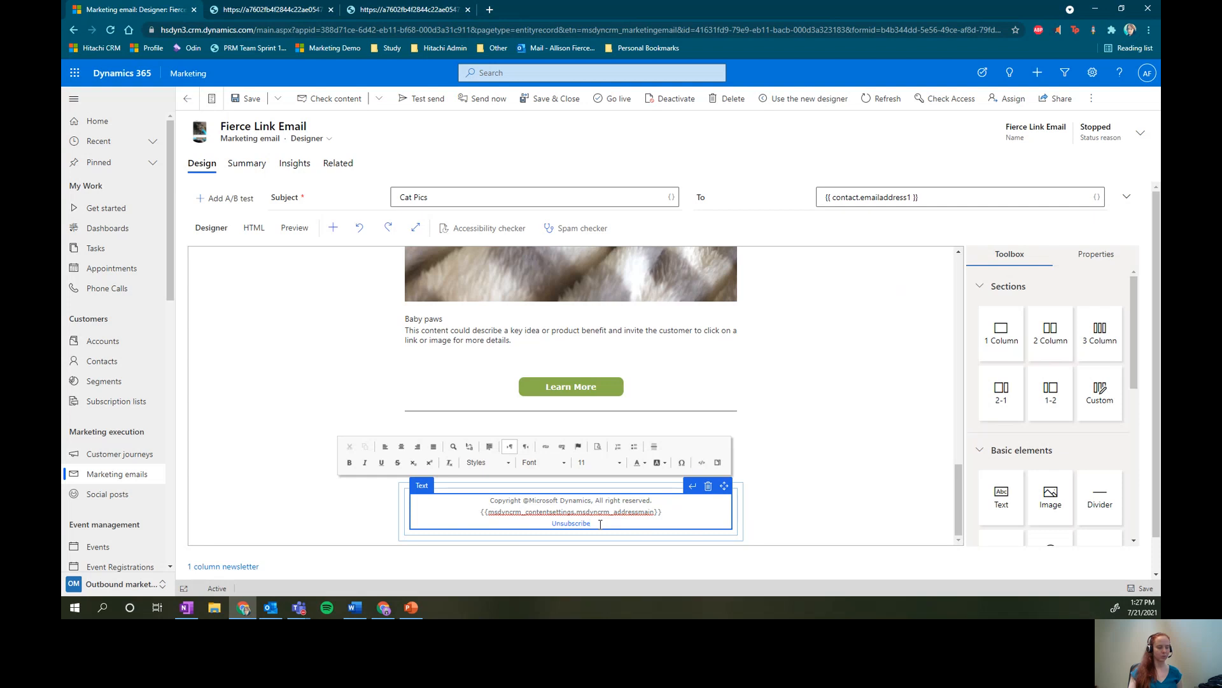
left_click(546, 448)
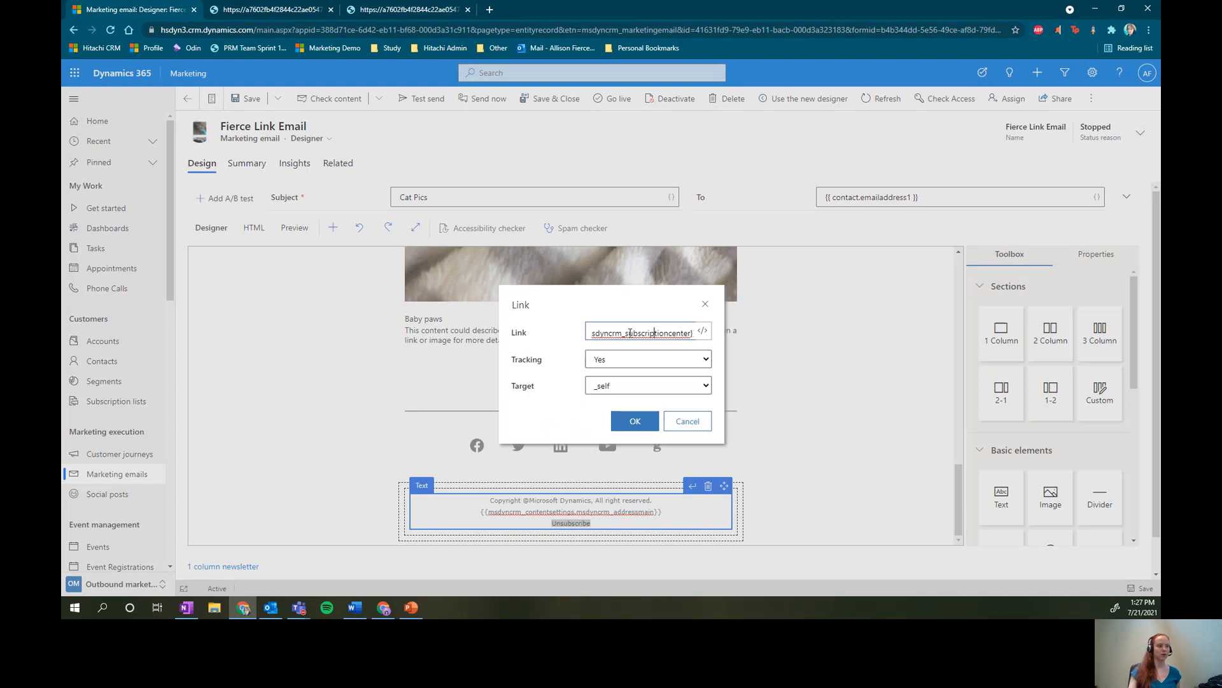
left_click_drag(625, 334, 693, 336)
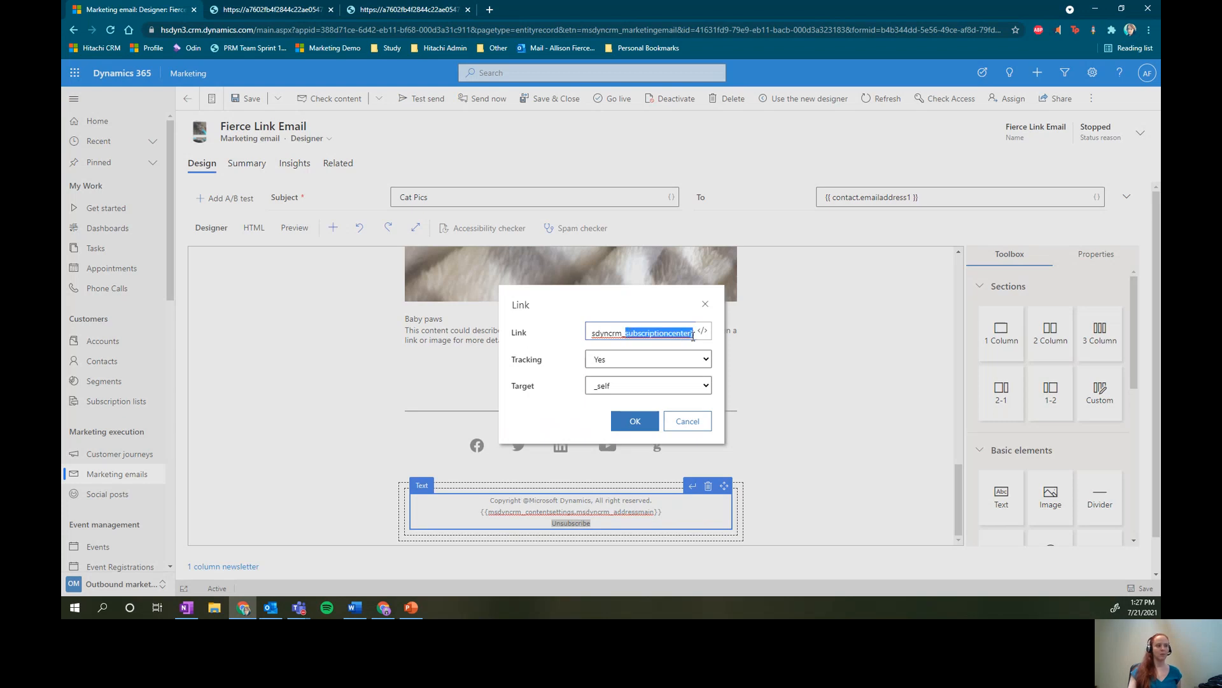
left_click_drag(603, 332, 586, 338)
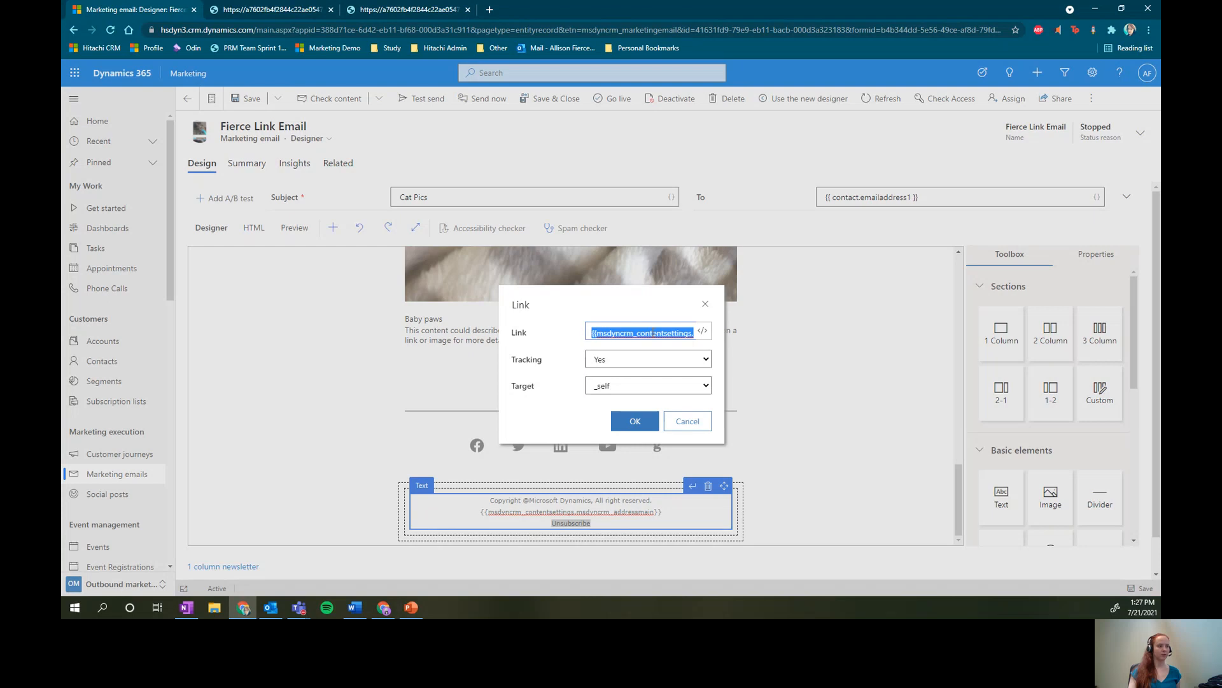
left_click(662, 333)
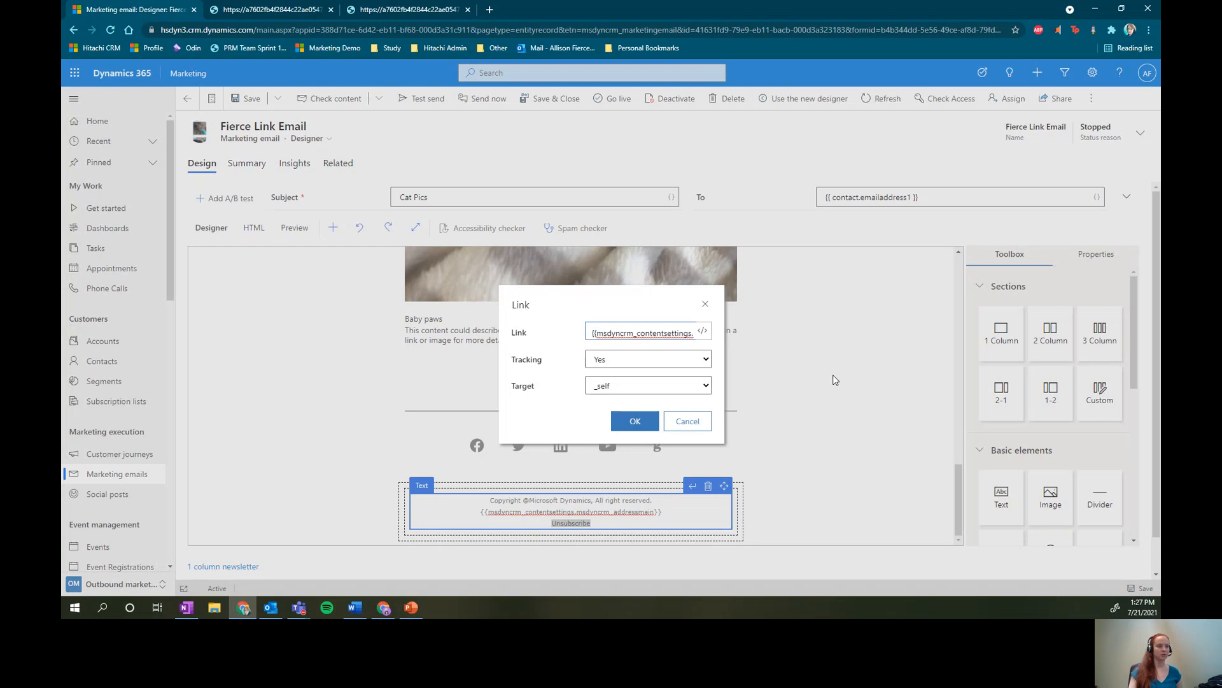
left_click(706, 306)
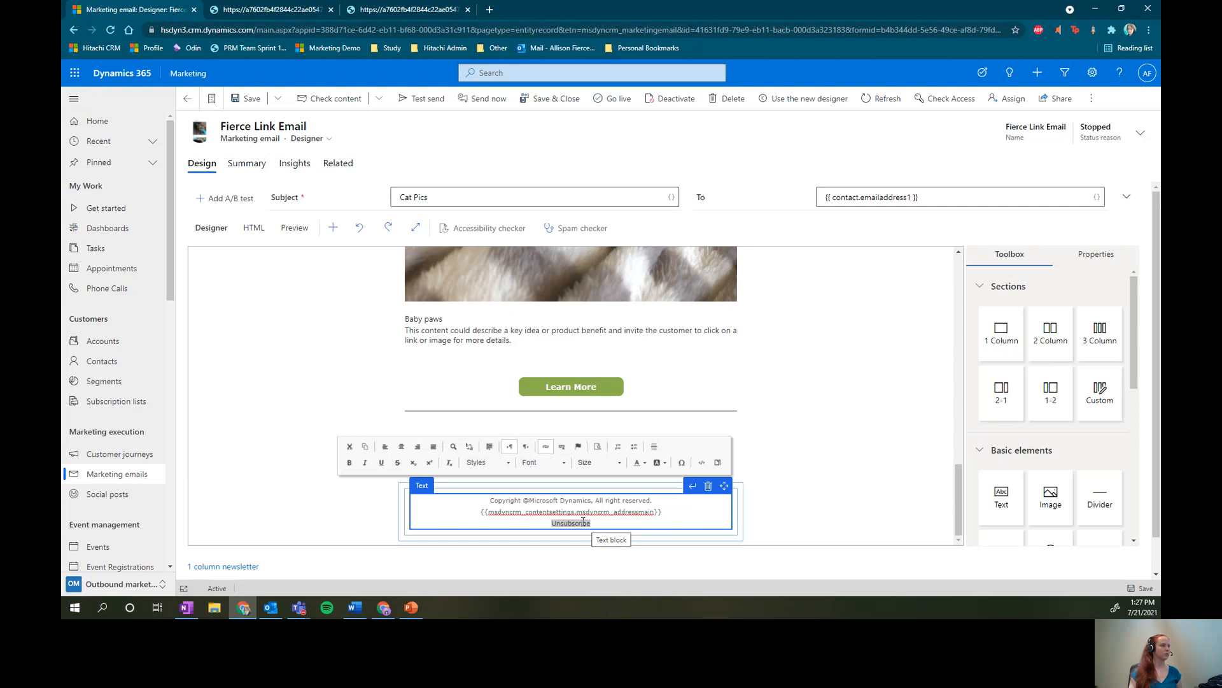
Check the marketing email's immediate-send options and its summary details, then return to its design
left_click(484, 99)
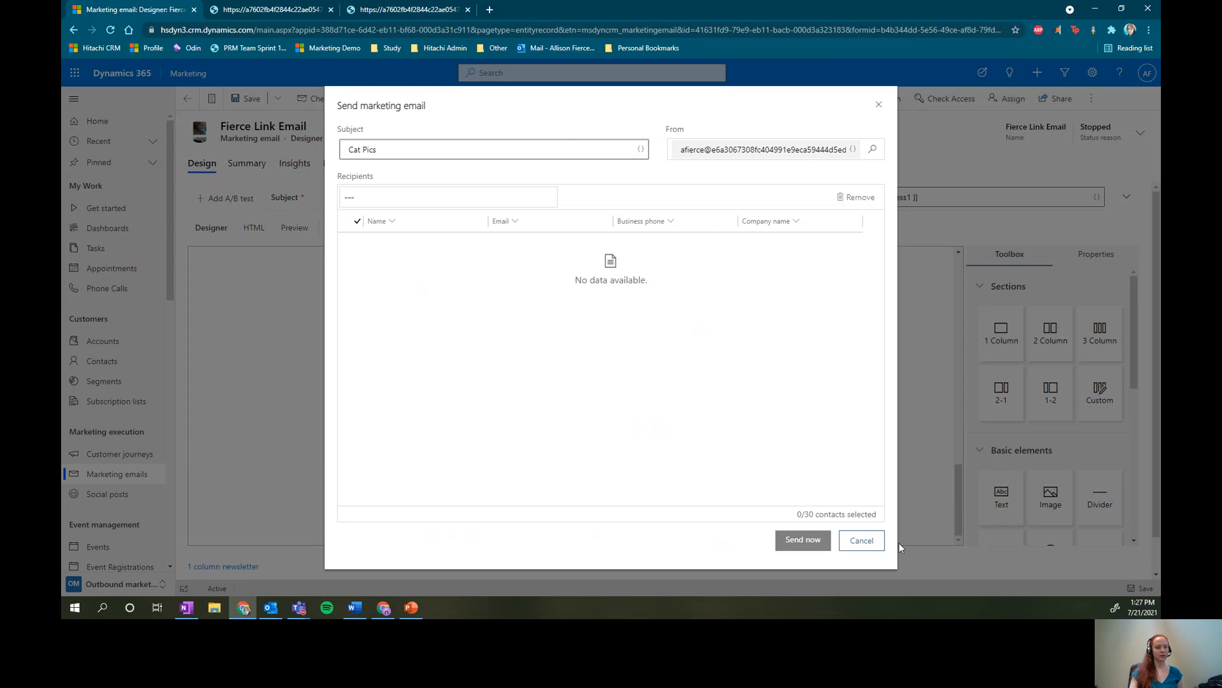
left_click(862, 541)
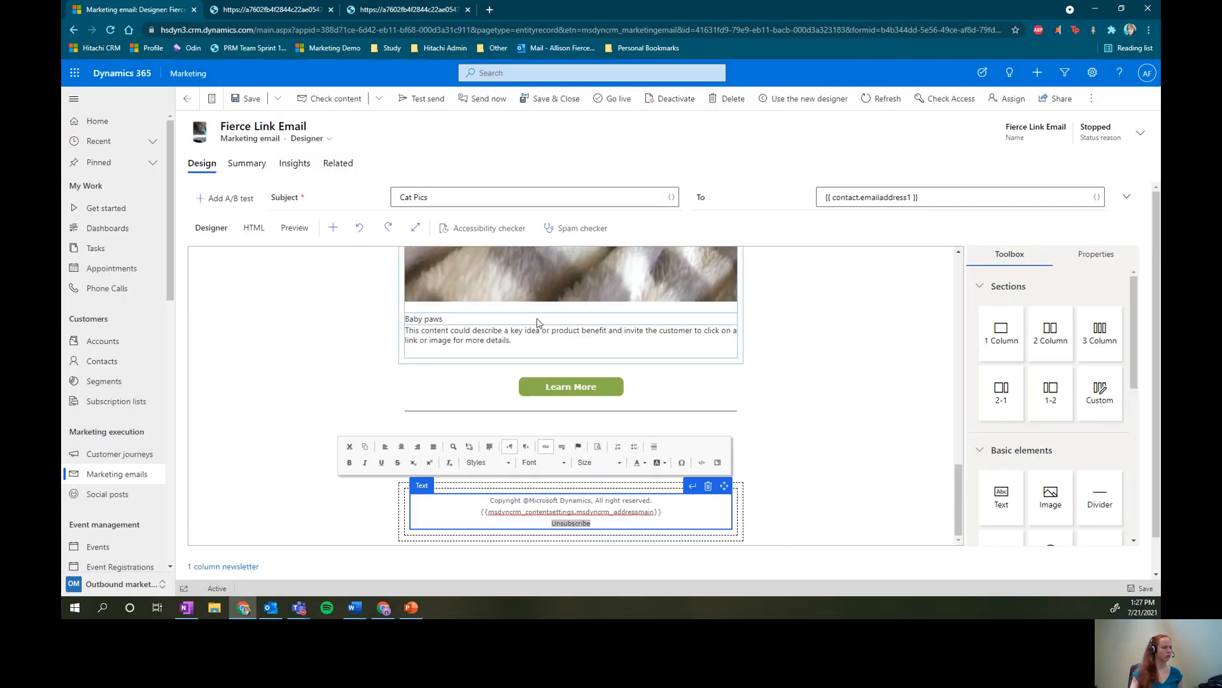
left_click(248, 165)
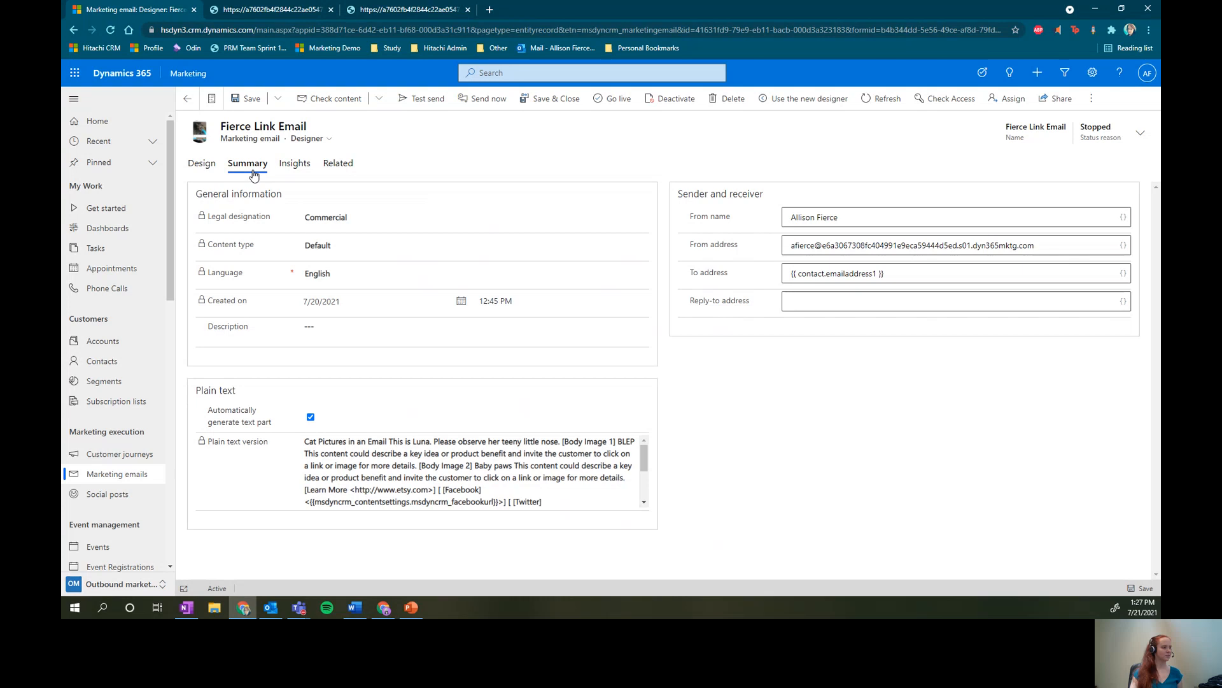
left_click(208, 168)
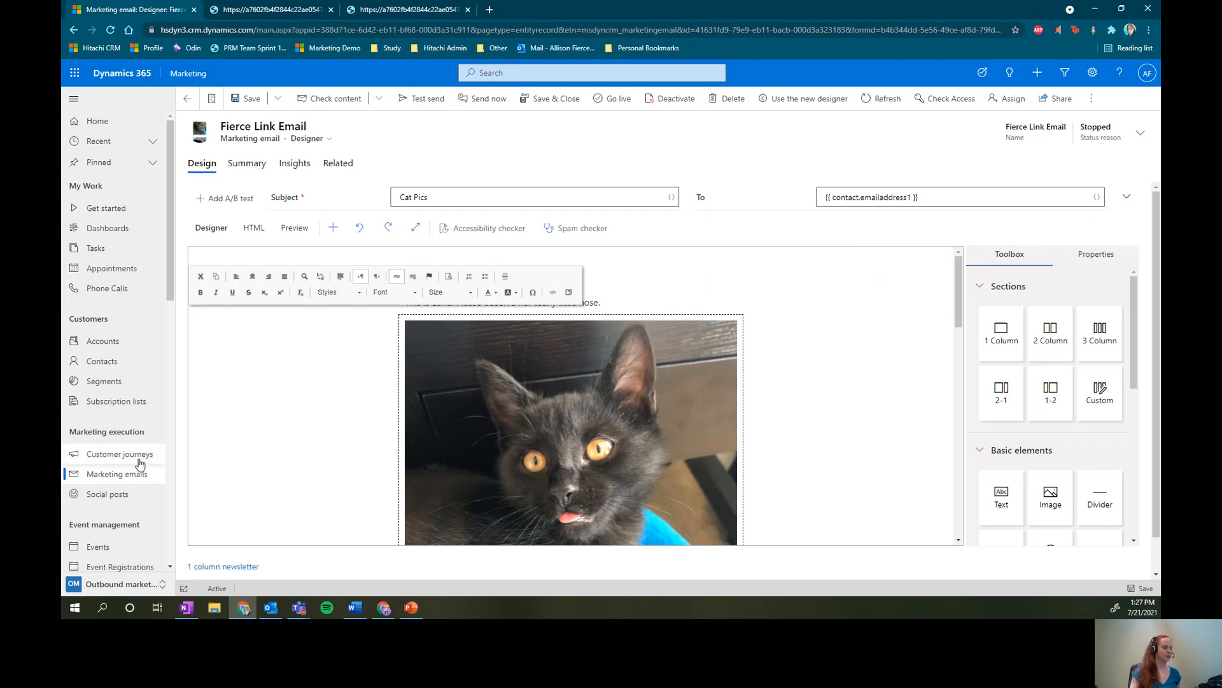
Open the Default Content Settings record and examine its subscription center value
scroll(138, 464, "down", 6)
scroll(140, 465, "down", 4)
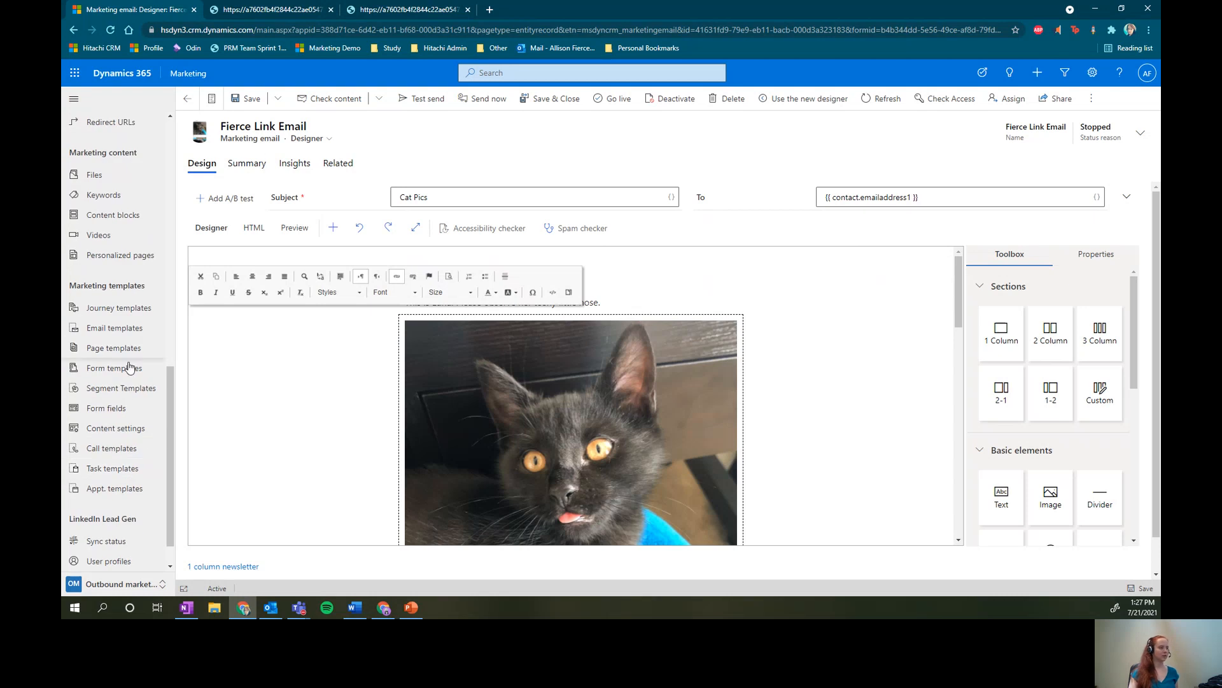
left_click(150, 432)
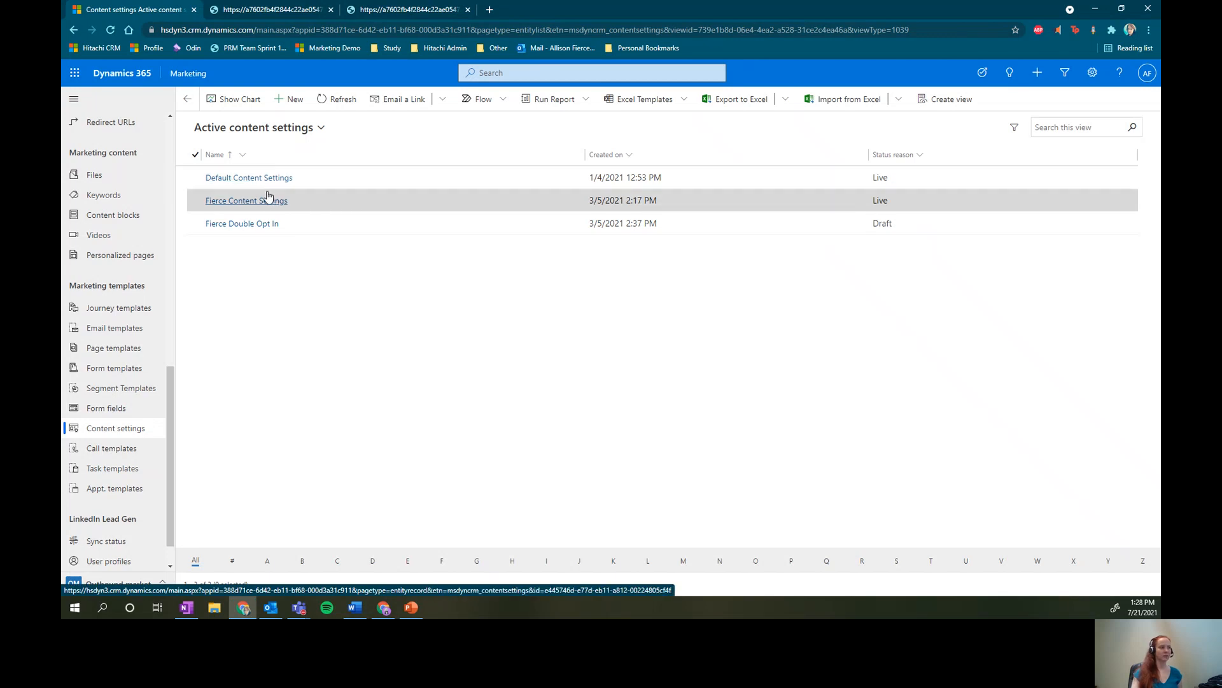
left_click(249, 178)
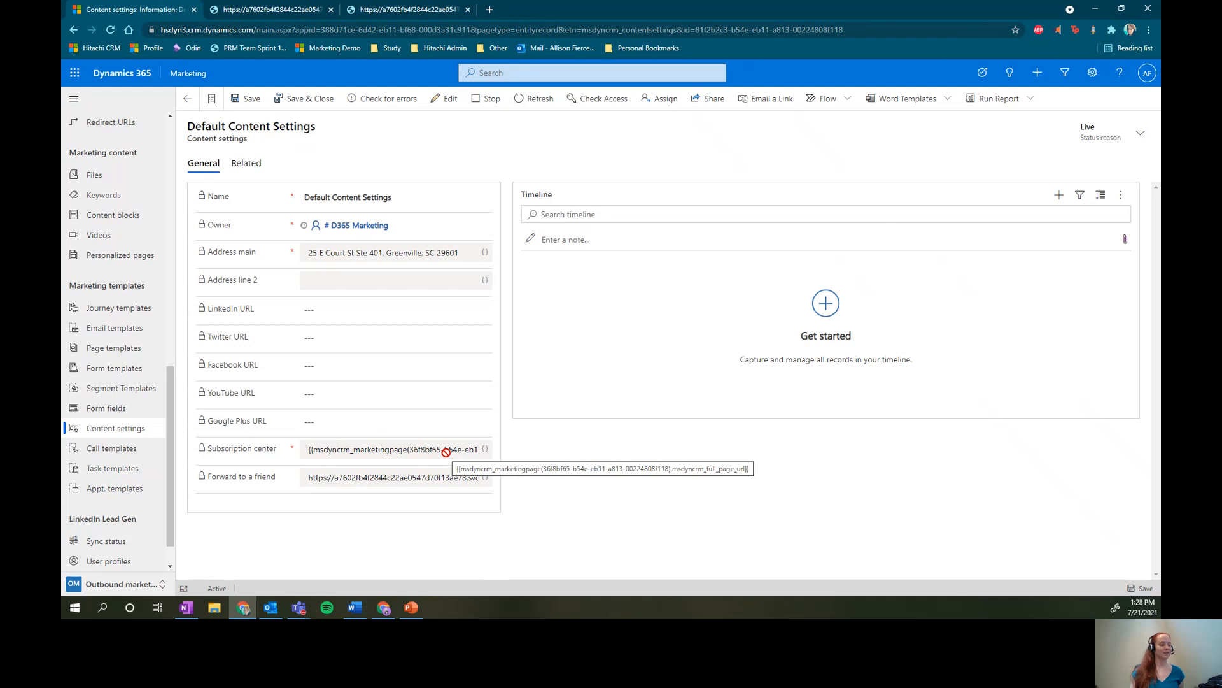
Open the Default Marketing Page from the marketing pages to examine its subscription center layout
scroll(116, 348, "up", 2)
scroll(116, 349, "up", 2)
left_click(127, 352)
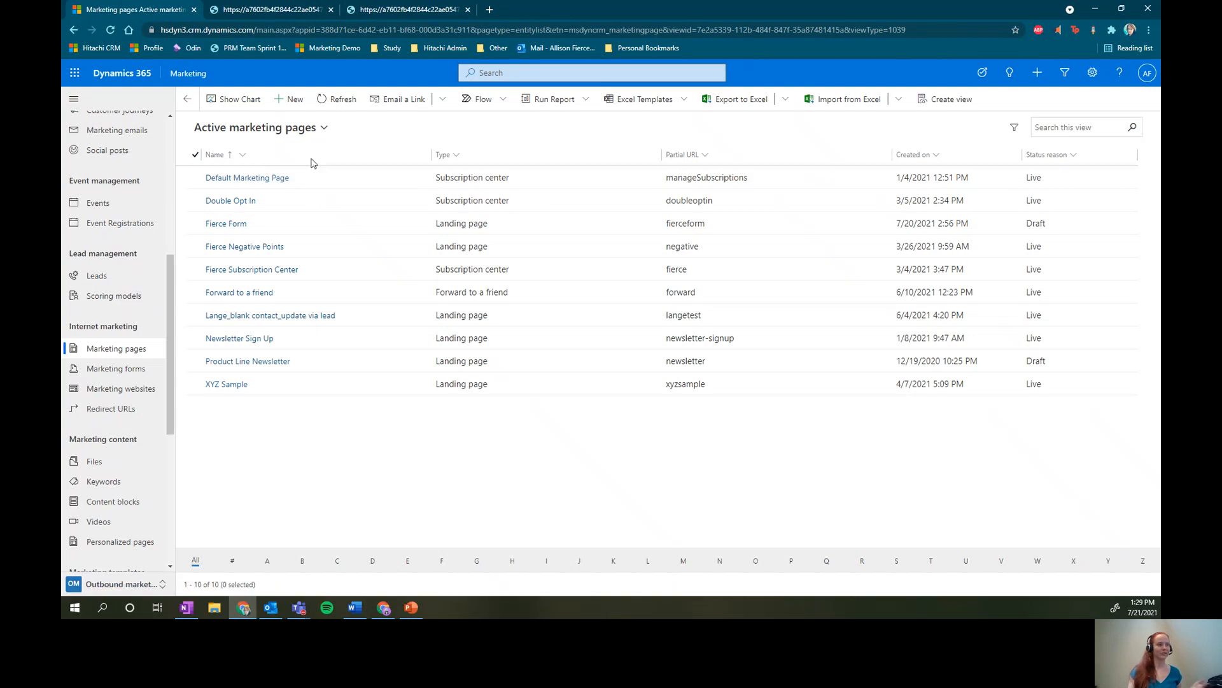
left_click(258, 178)
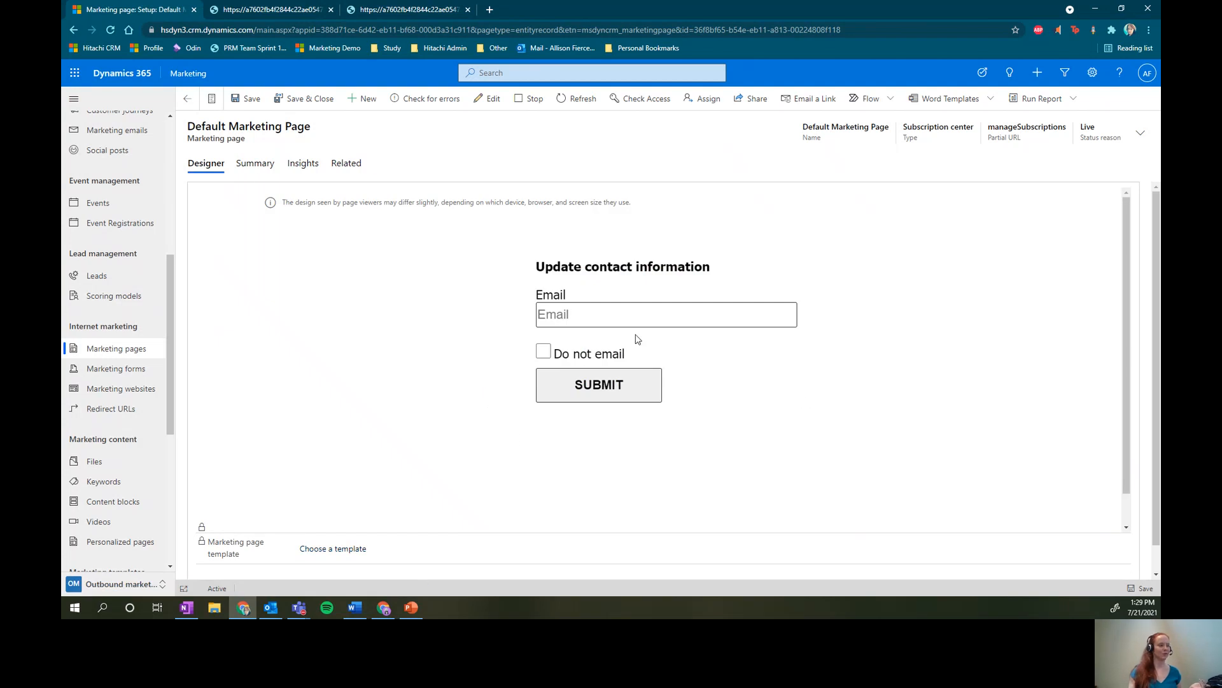
Review the Default Subscription Center form among the marketing forms and return to the forms list
left_click(121, 370)
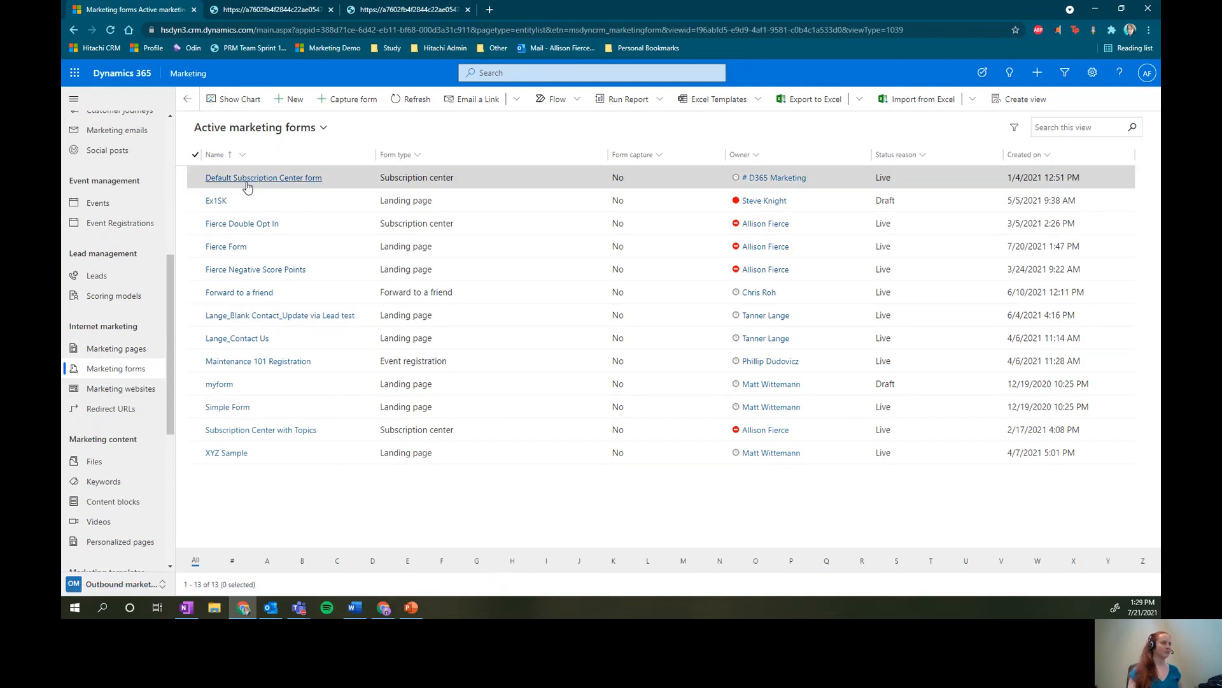
left_click(247, 182)
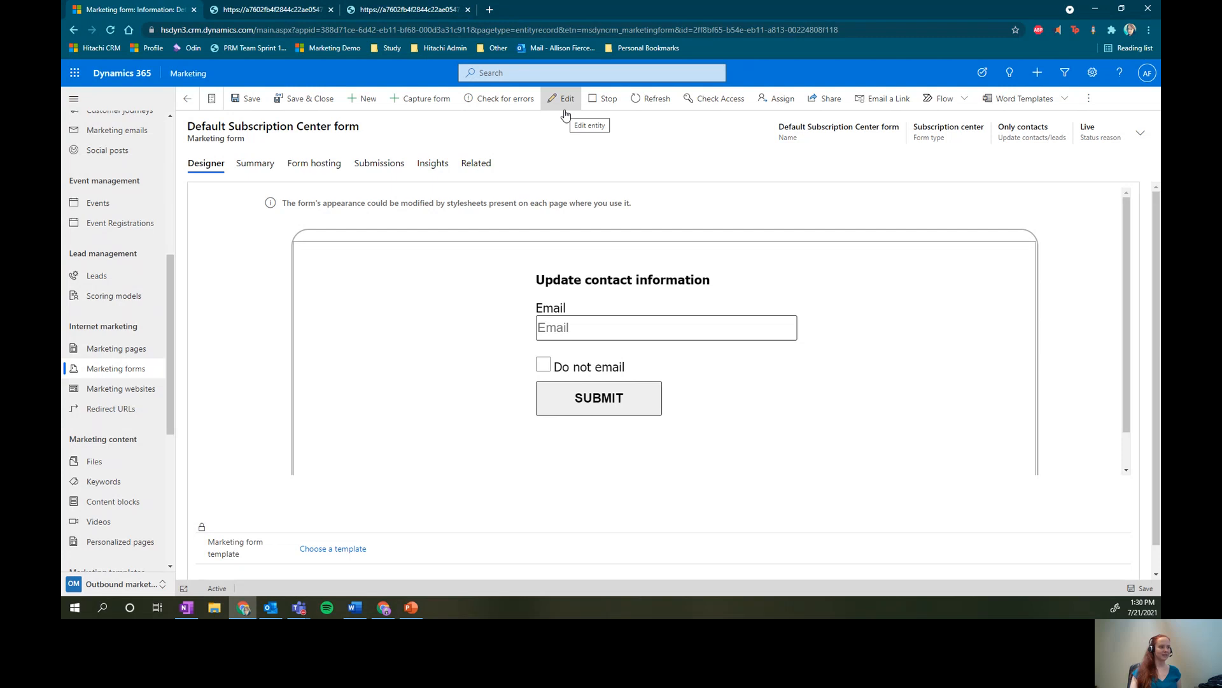
left_click(187, 100)
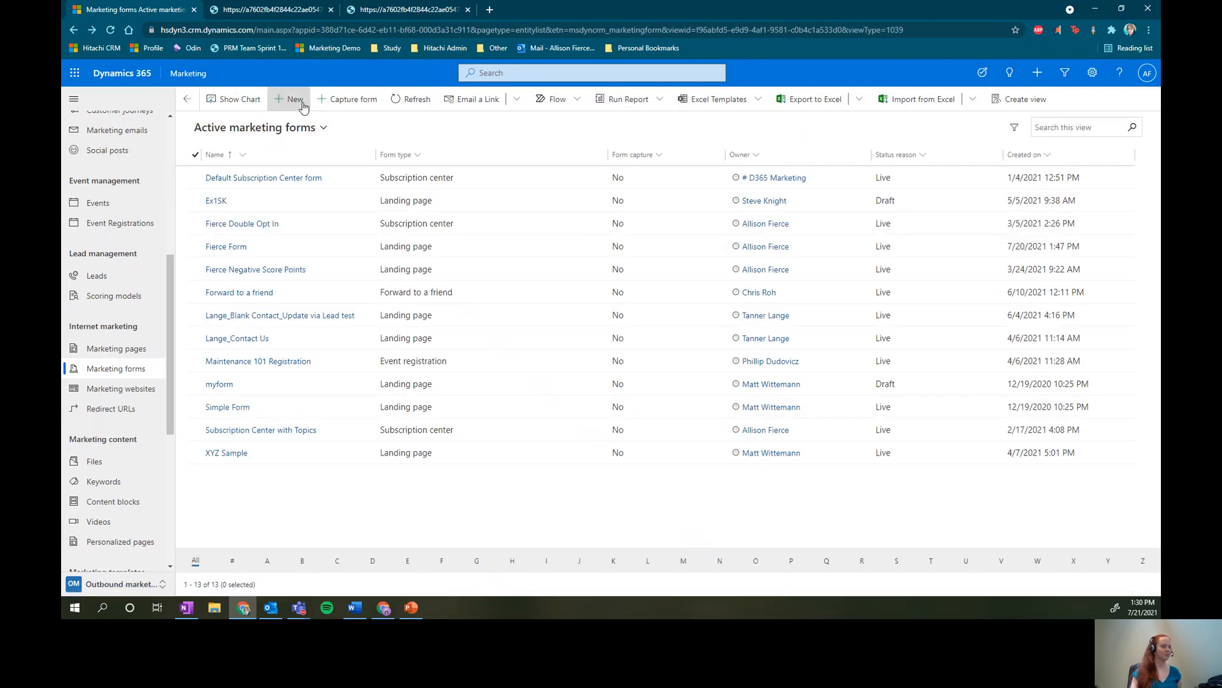
Create a new marketing form without a template and set its form type to Subscription center
left_click(293, 98)
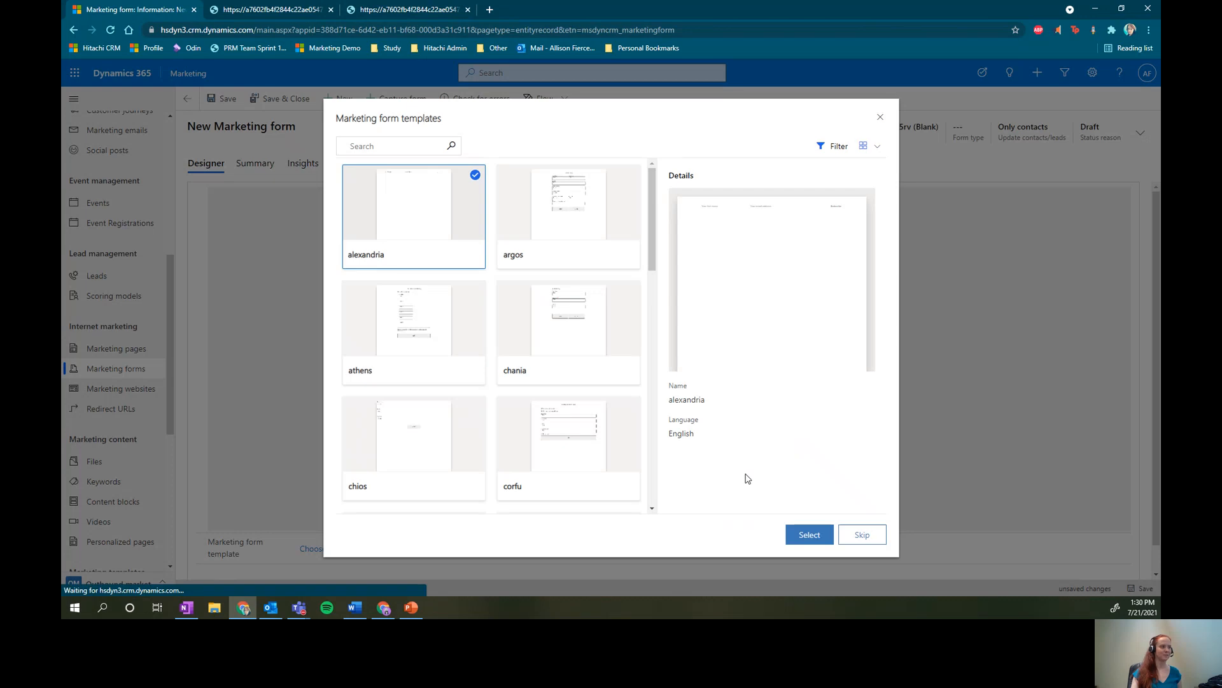
left_click(855, 534)
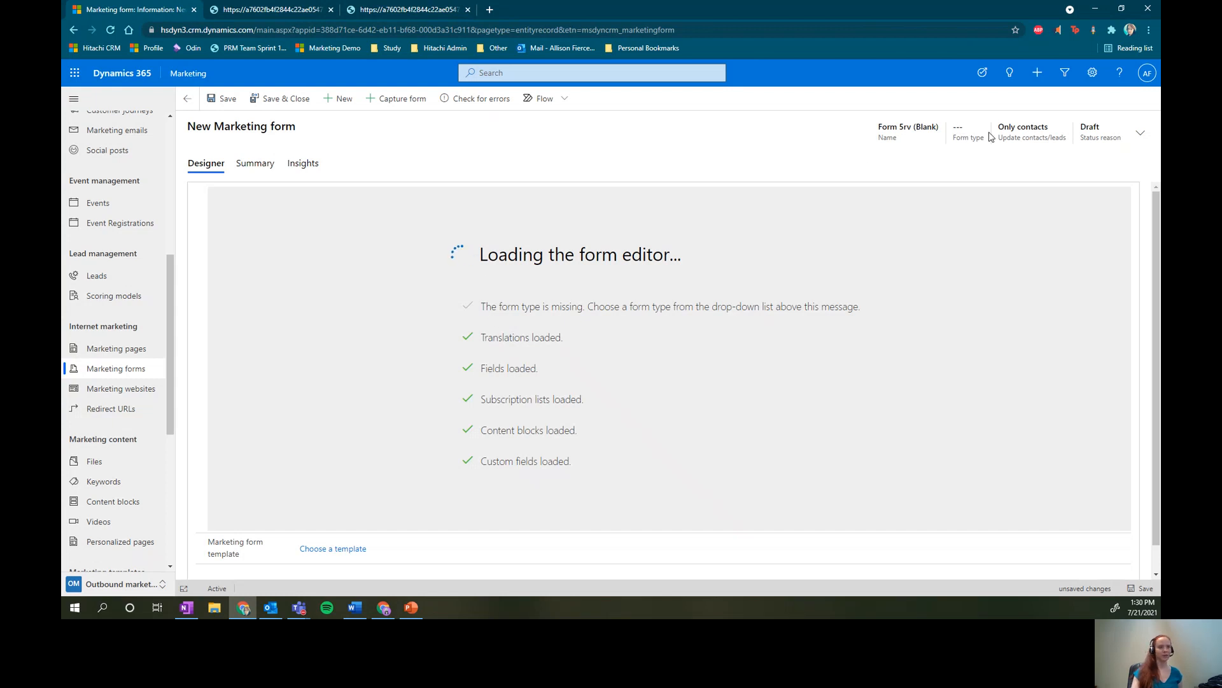
left_click(1141, 133)
left_click(1058, 195)
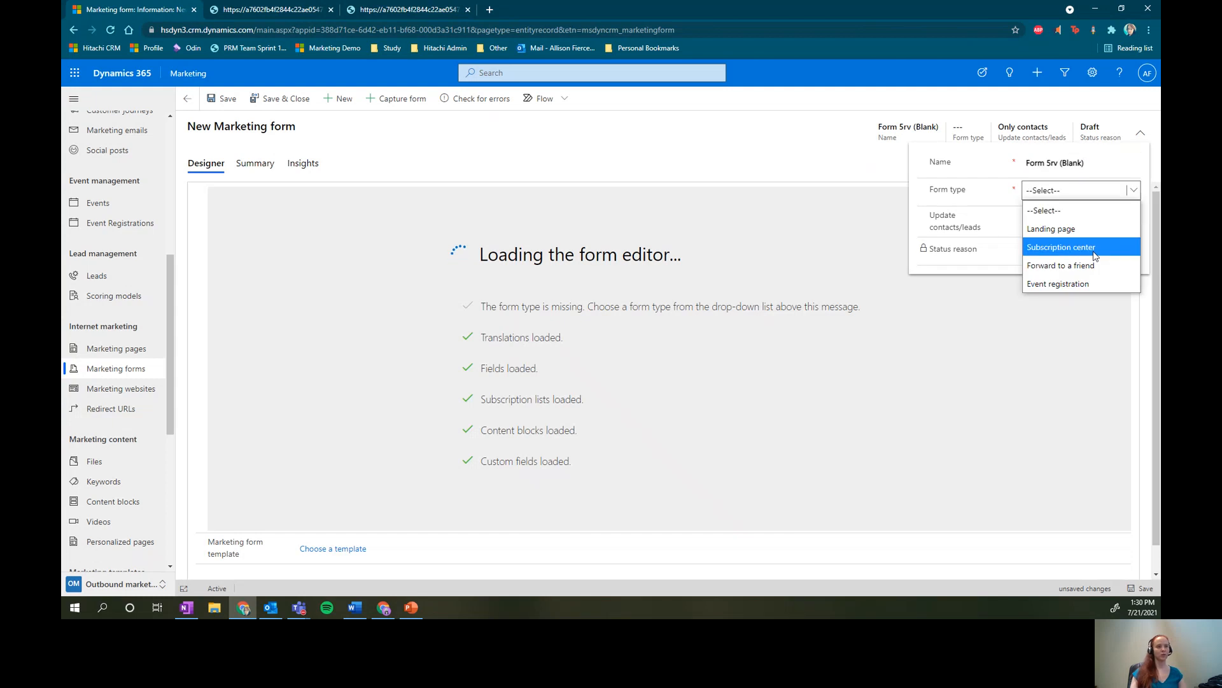
left_click(1076, 246)
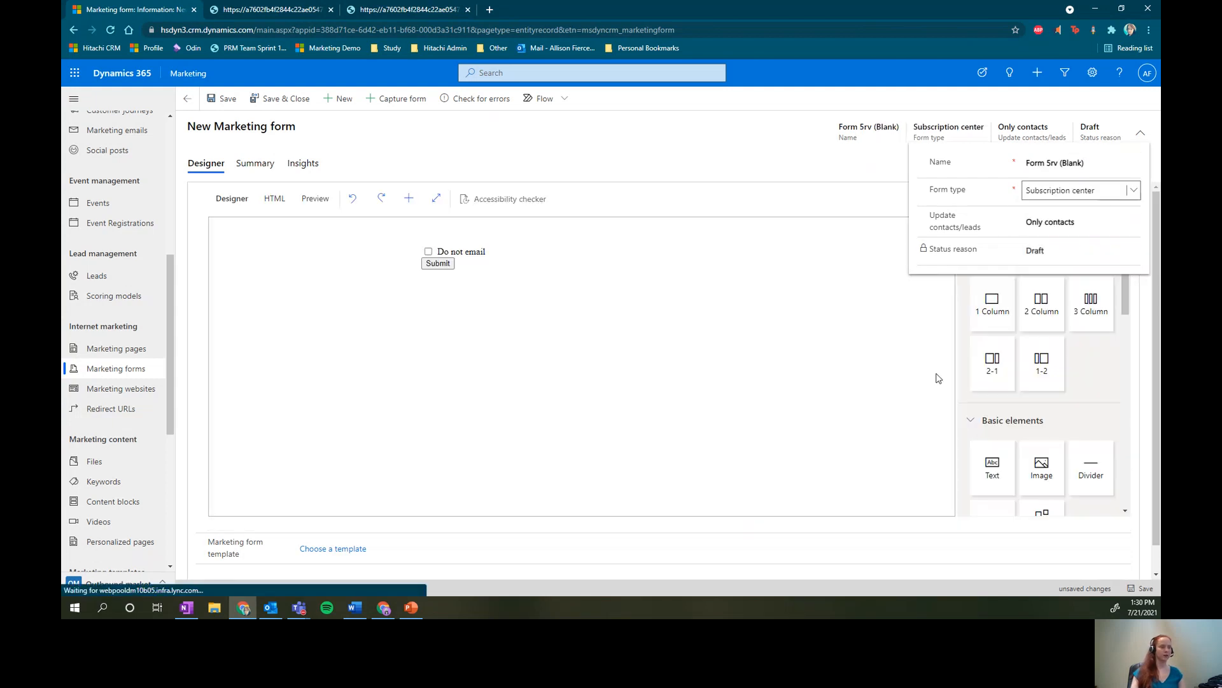
left_click(652, 392)
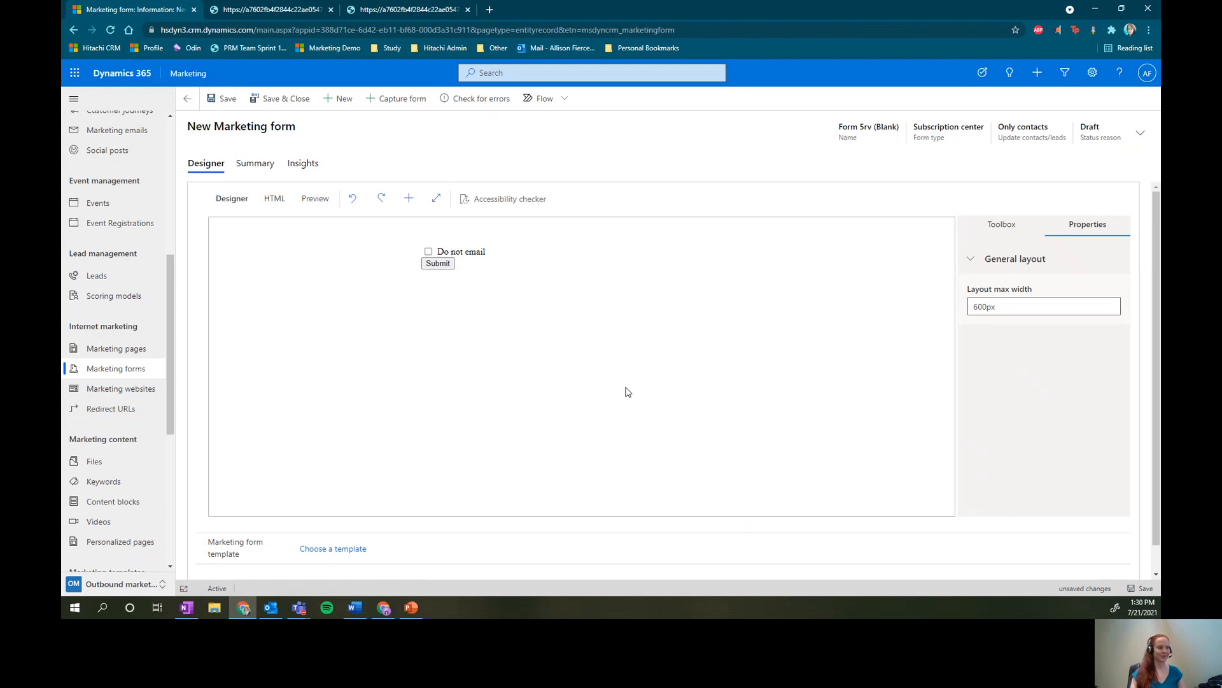
Add a text element above the Do not email checkbox reading "Please let us know your preferences."
left_click(1006, 226)
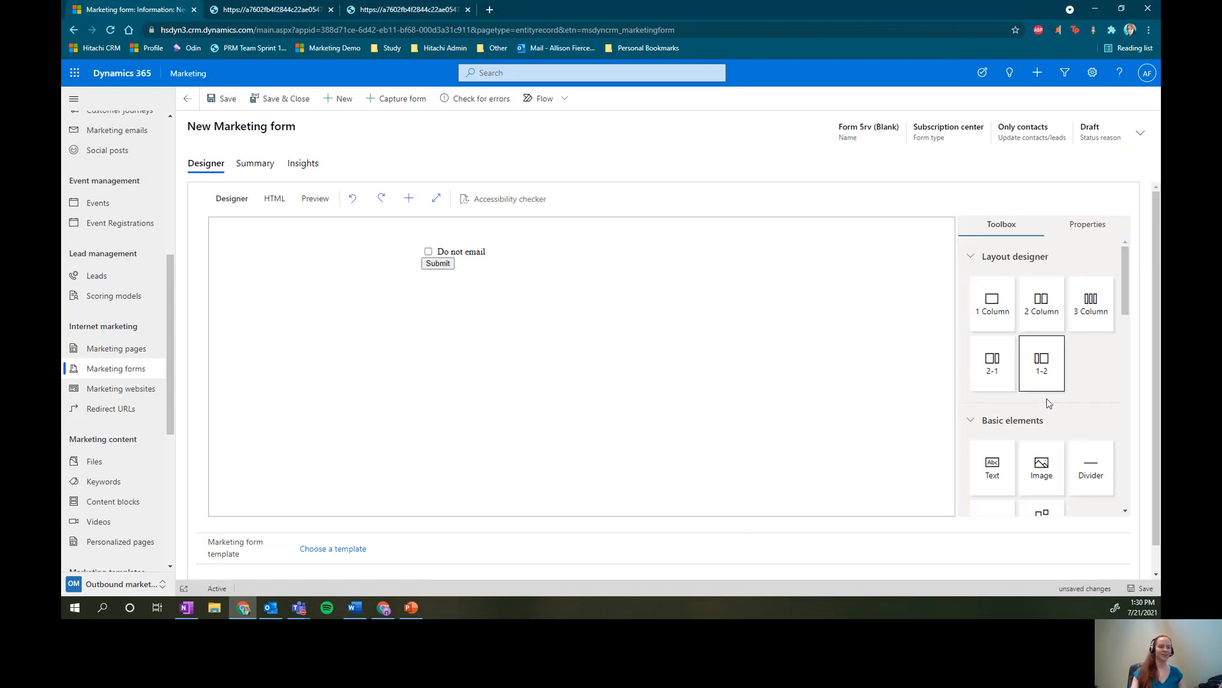
scroll(1059, 391, "down", 3)
scroll(1044, 394, "up", 2)
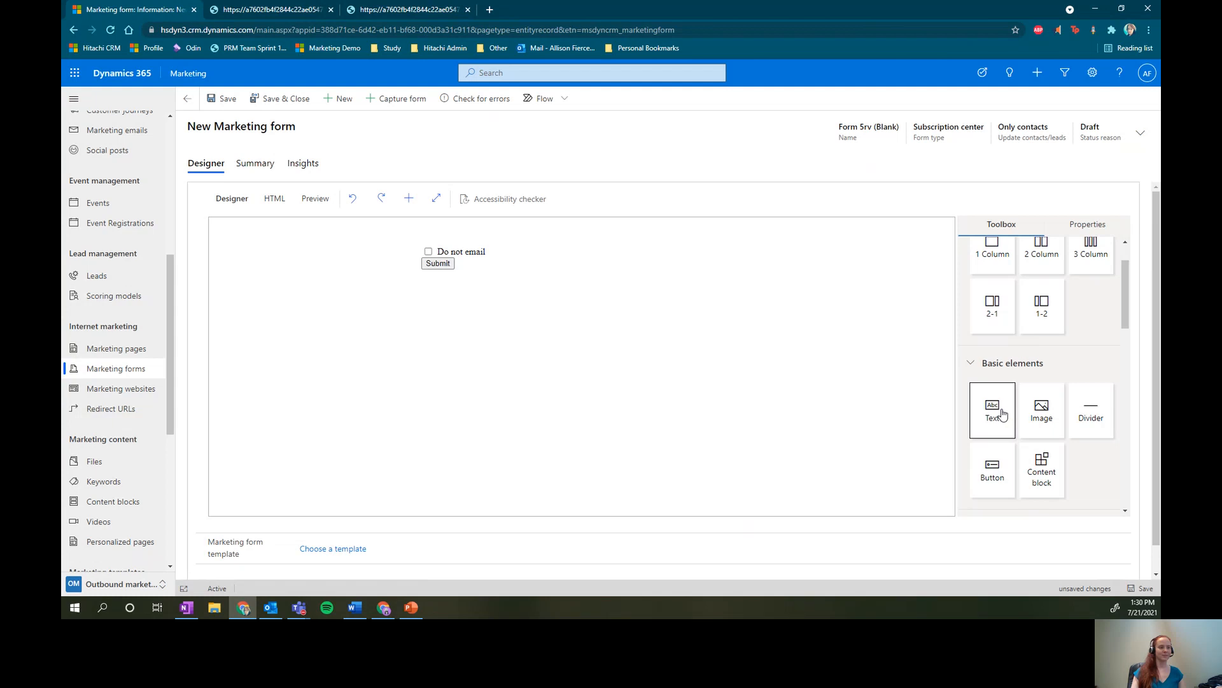
left_click_drag(1001, 413, 503, 241)
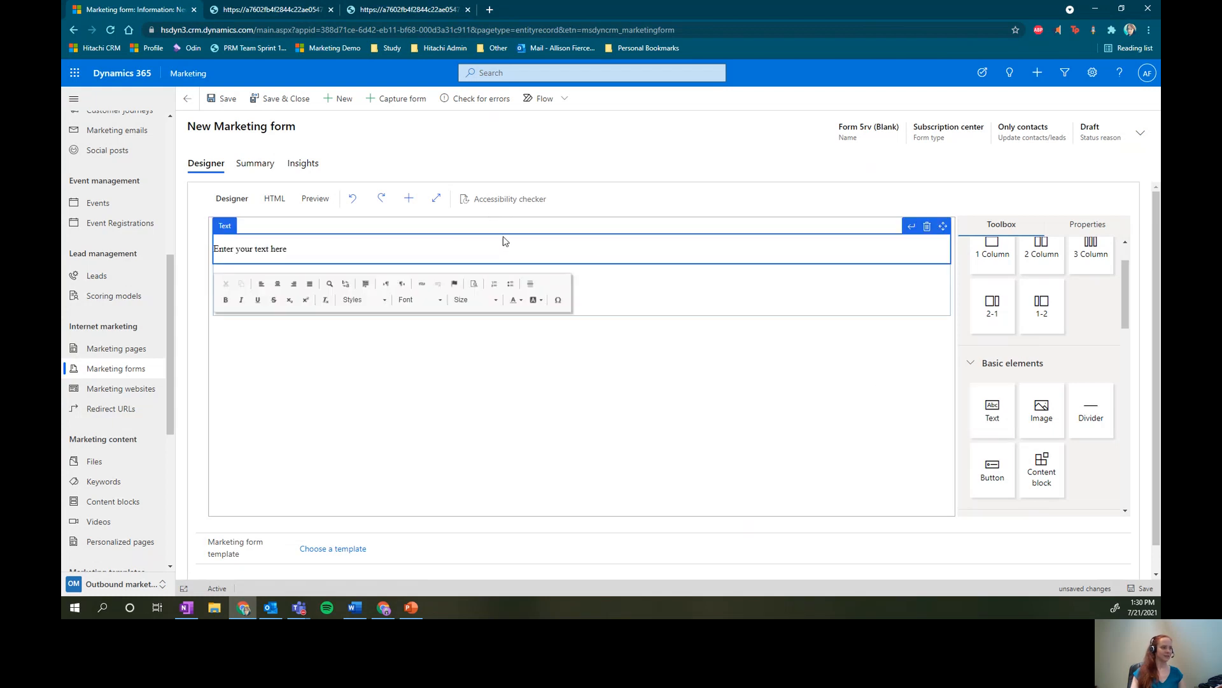
left_click_drag(314, 248, 189, 256)
type("Pleas")
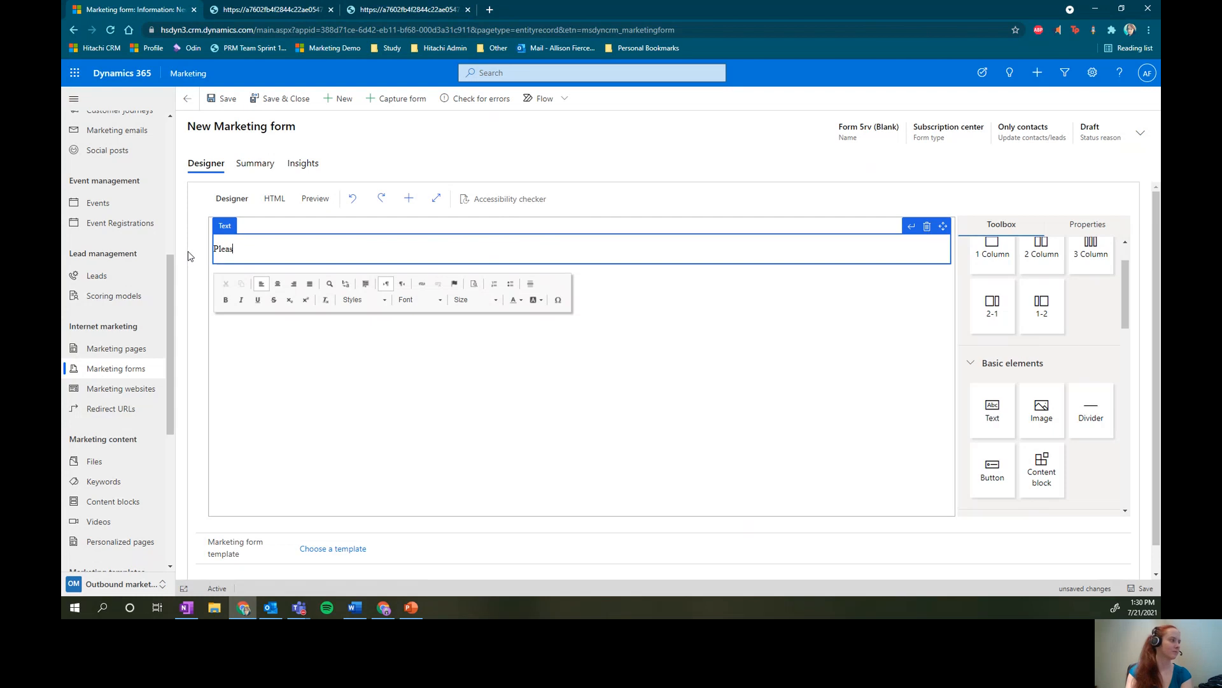
type("e let us know your ")
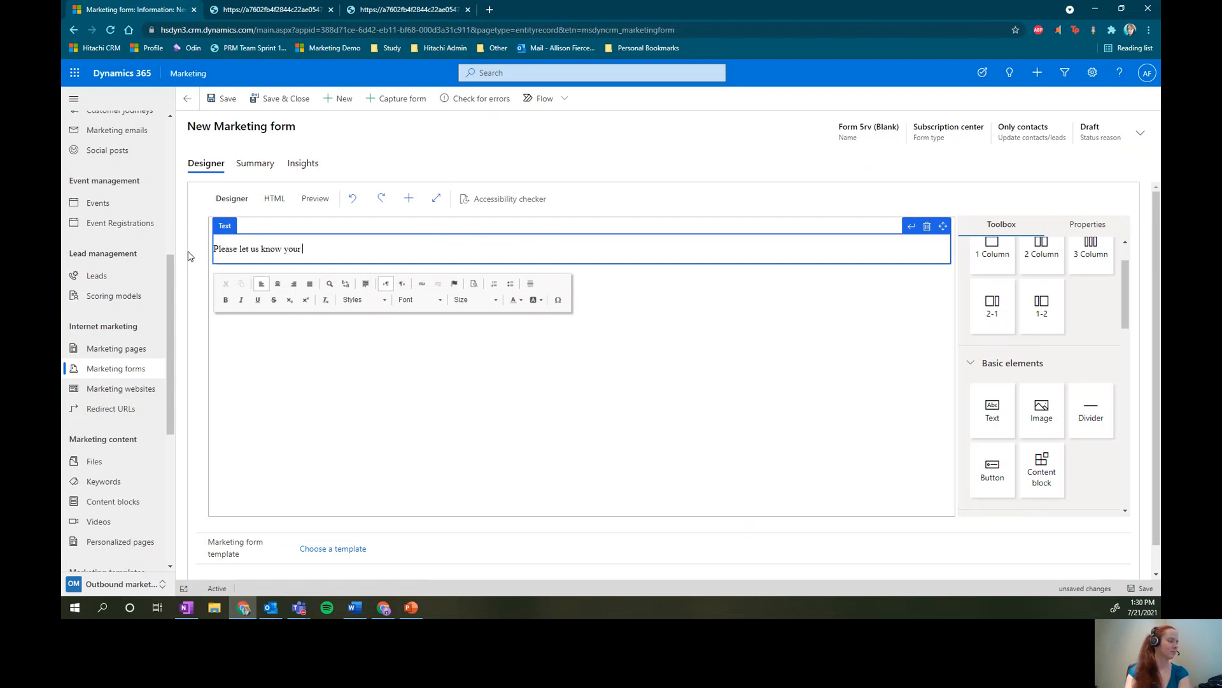
type("preferences.")
Insert an image element above the preferences text in the form
scroll(1022, 347, "up", 1)
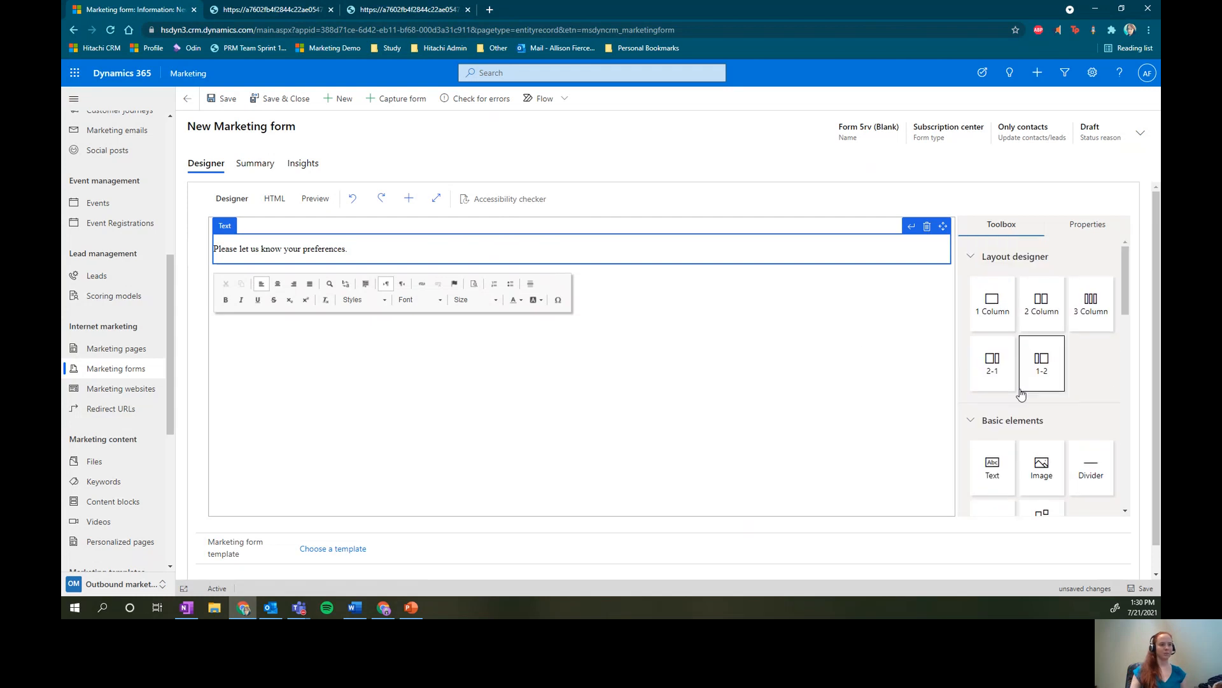
left_click_drag(1040, 467, 303, 247)
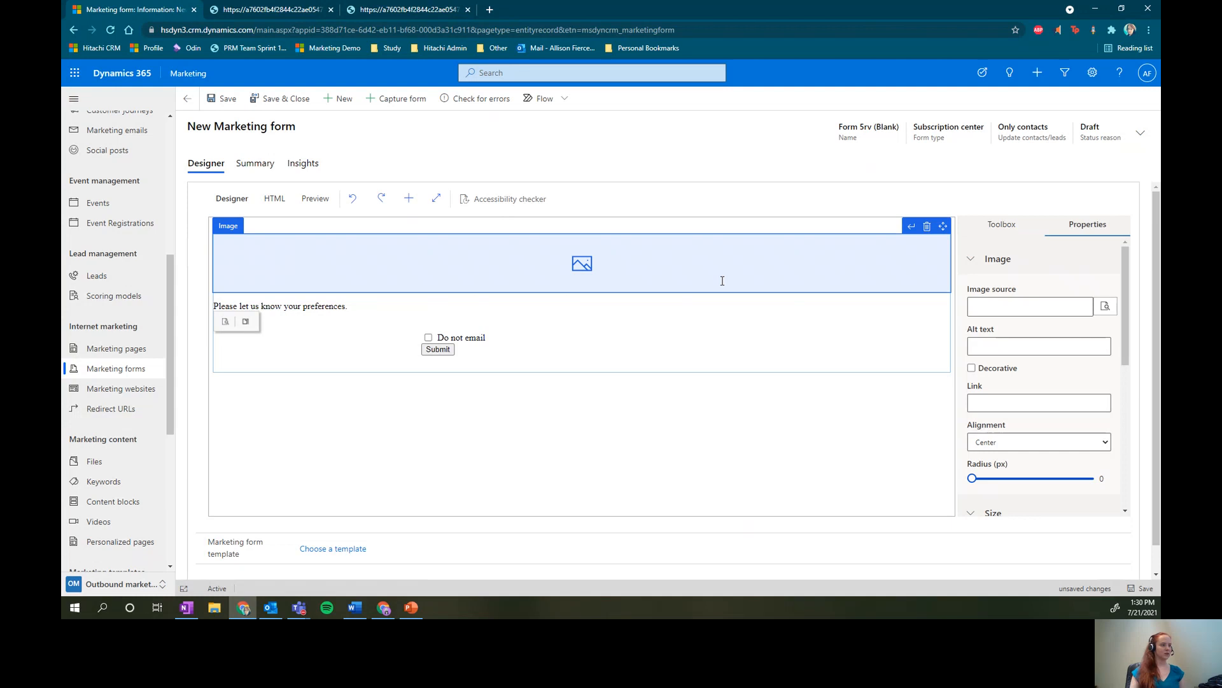
Set the Hitachi Solutions logo from the file gallery as the source of the image above the preferences text
left_click(1107, 307)
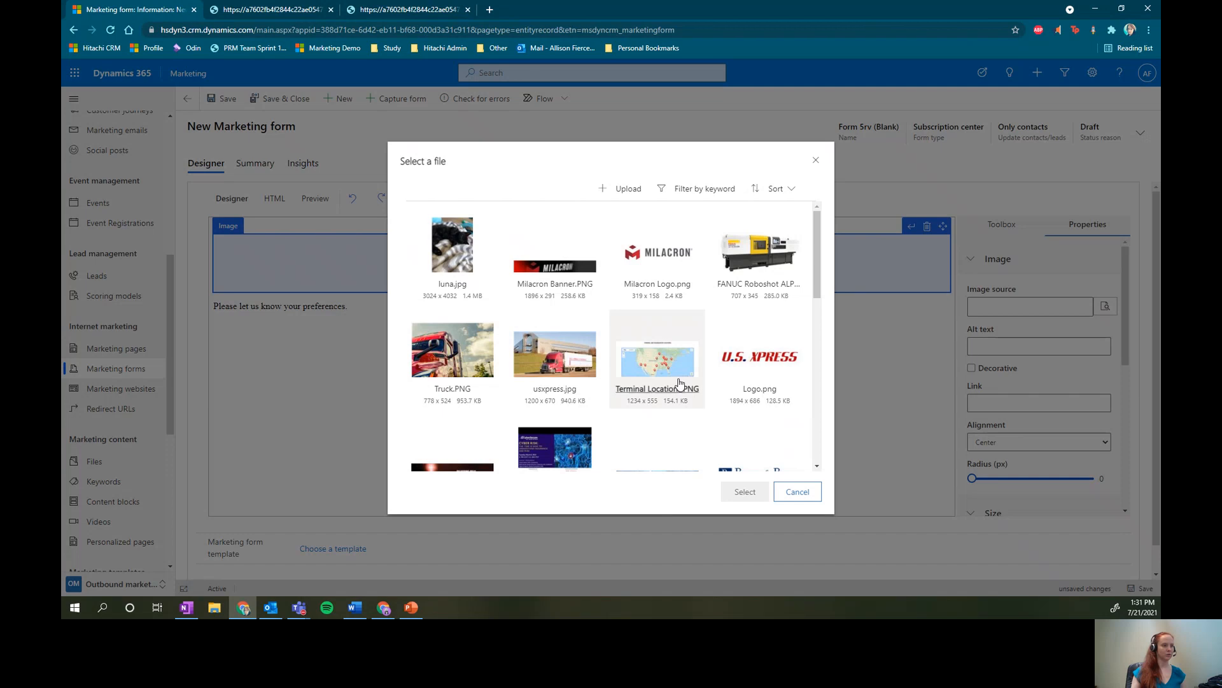
scroll(678, 382, "down", 3)
scroll(677, 378, "up", 2)
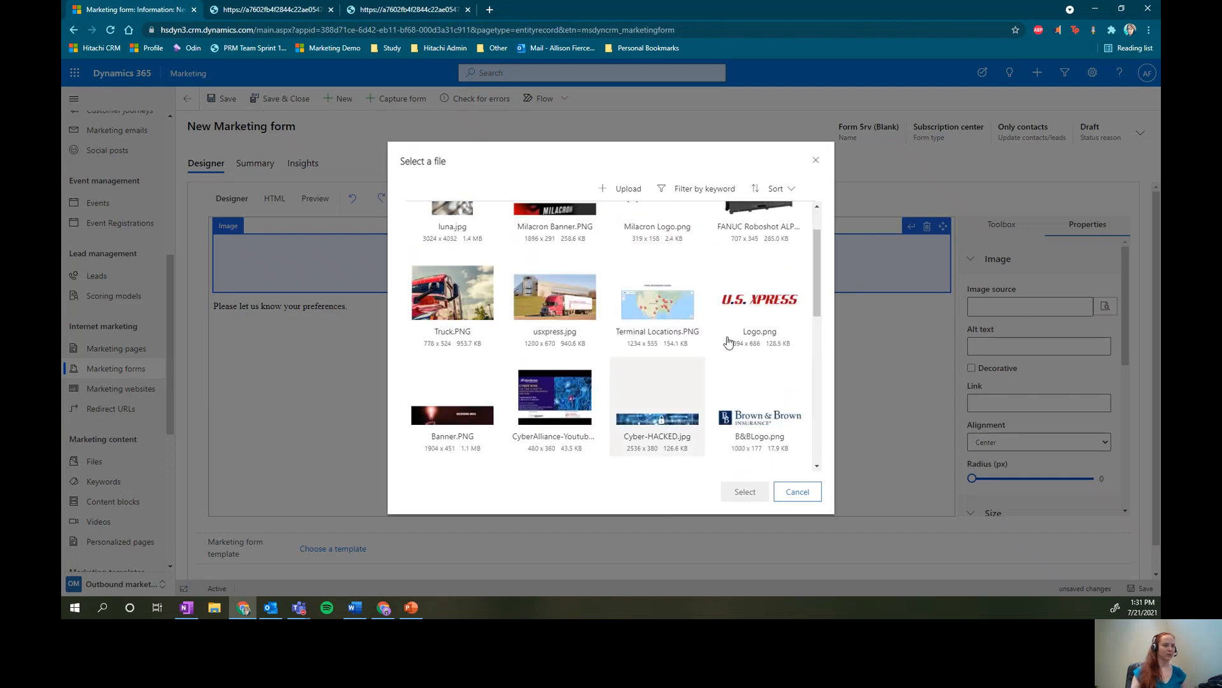
scroll(633, 388, "down", 3)
scroll(633, 388, "down", 5)
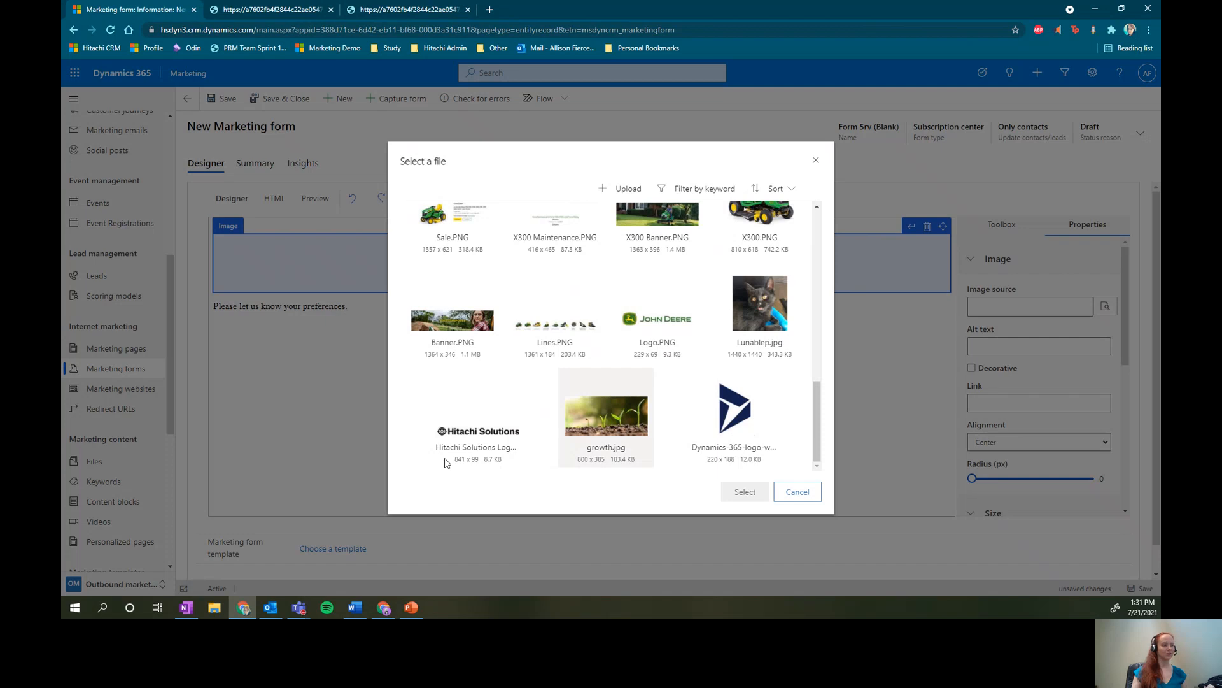
left_click(474, 420)
left_click(733, 496)
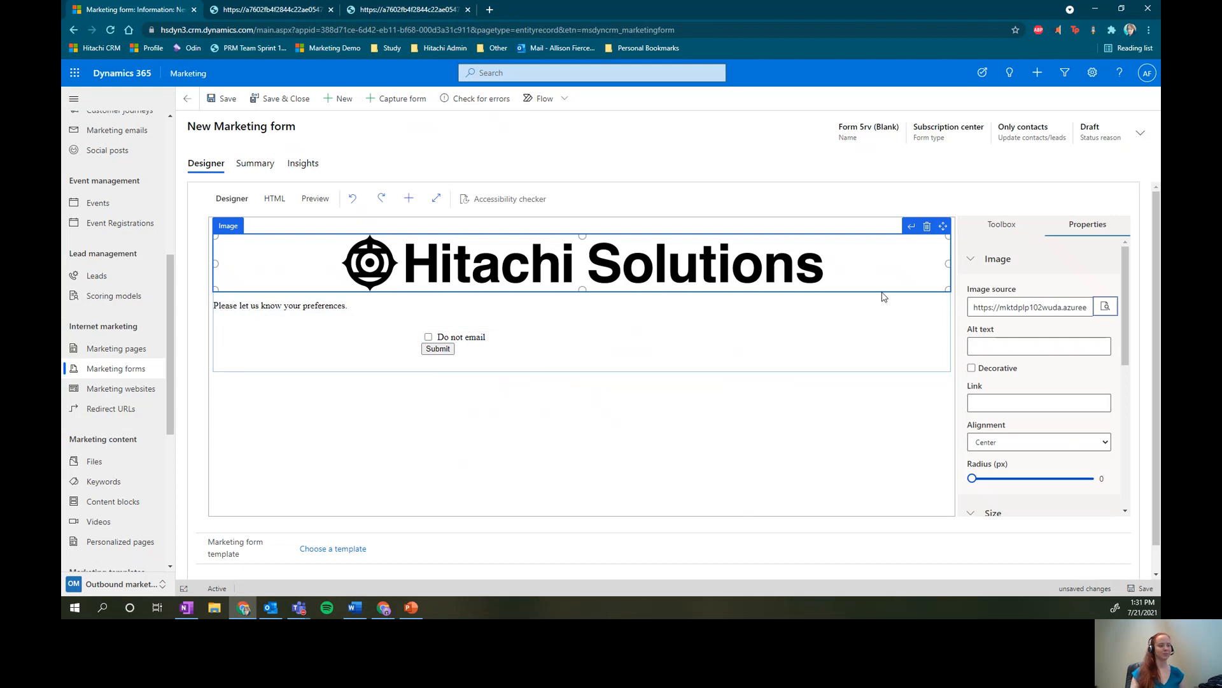
Try to change the Submit button's text to "Update my preferences"
left_click(465, 352)
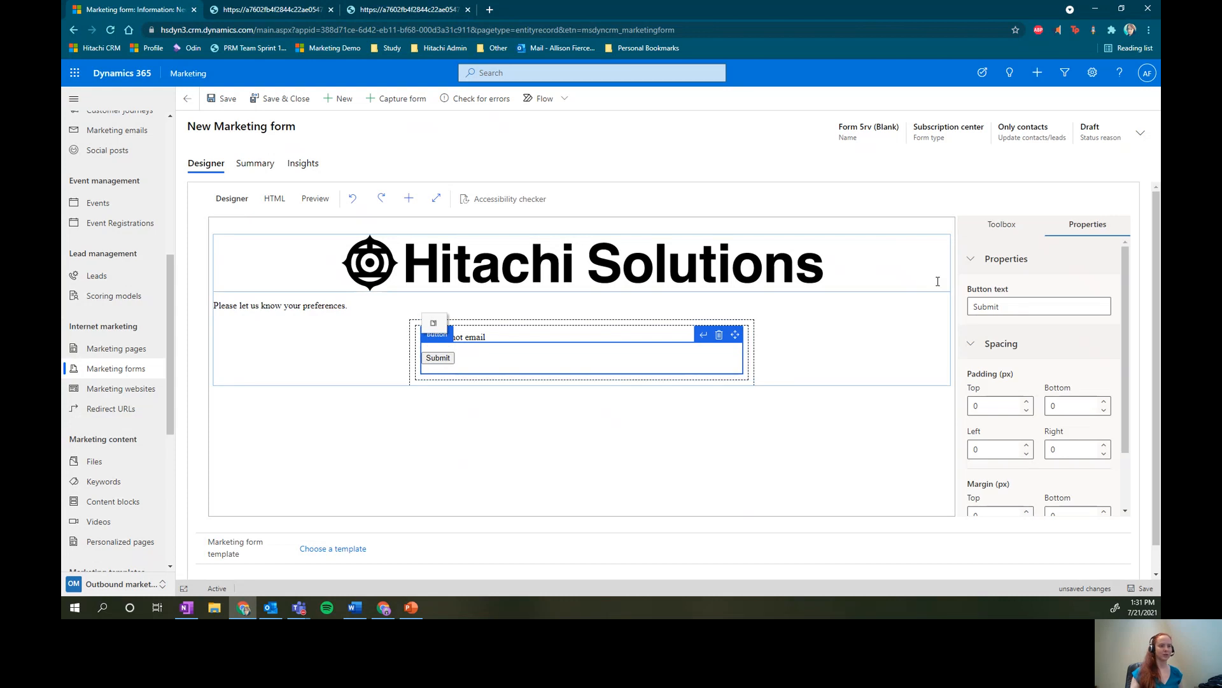
double_click(1029, 306)
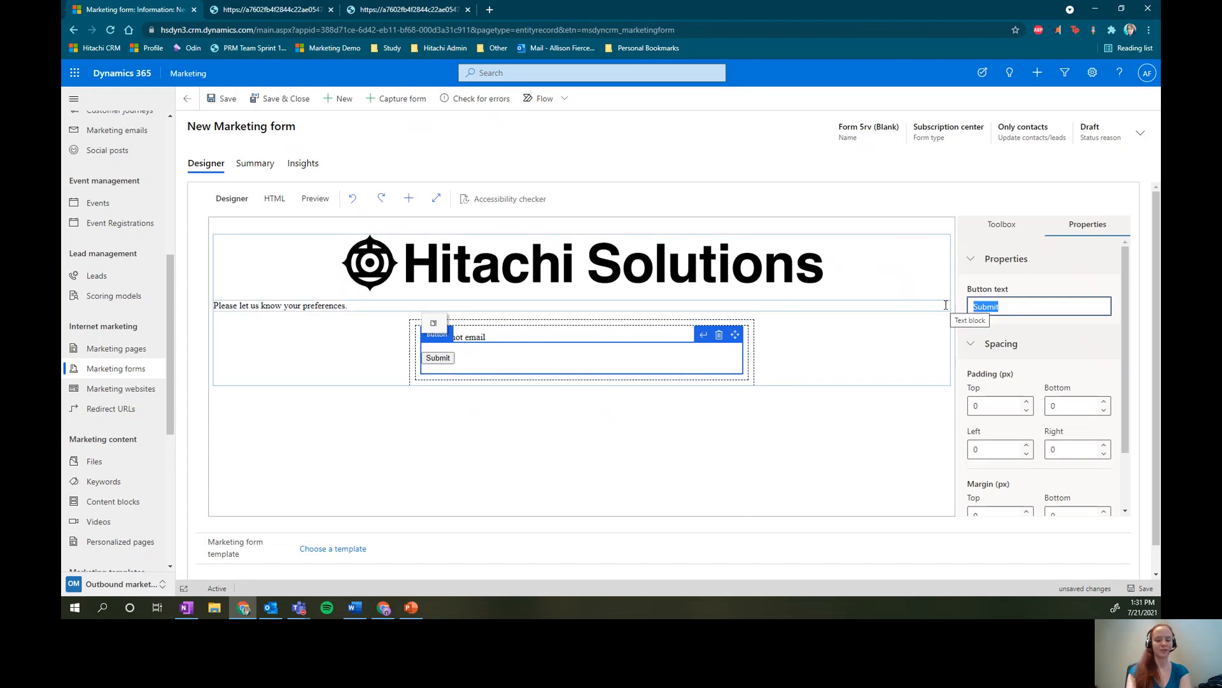
type("Updart")
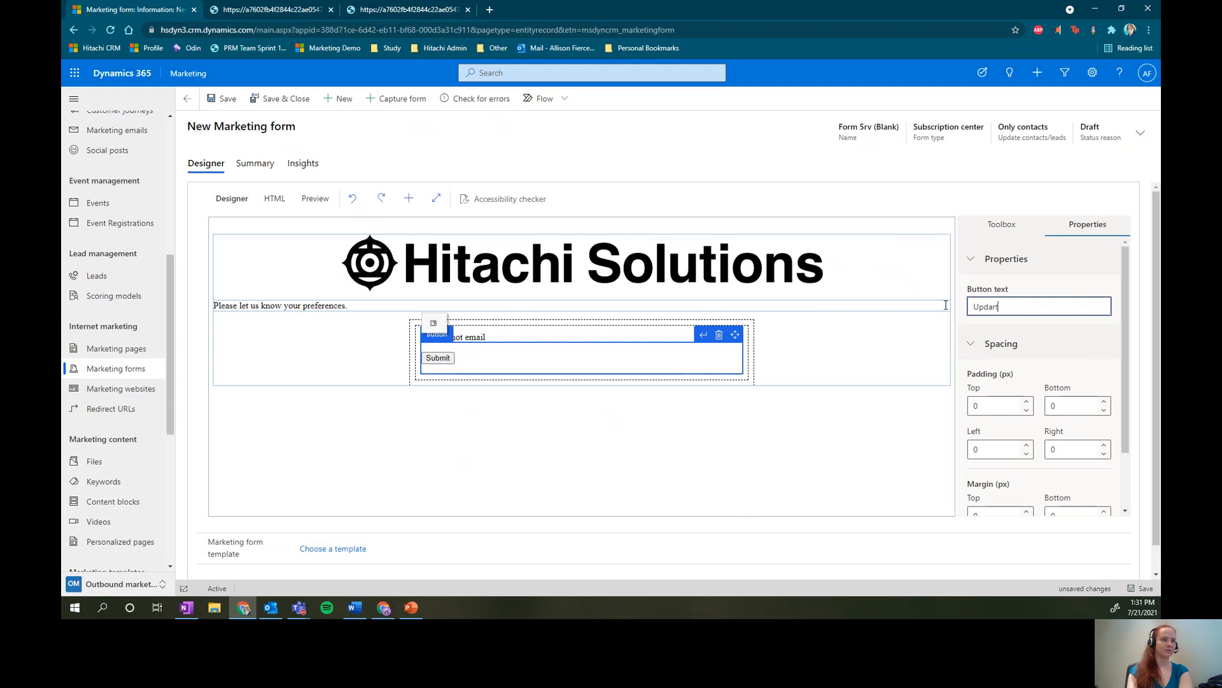
type(" my preff")
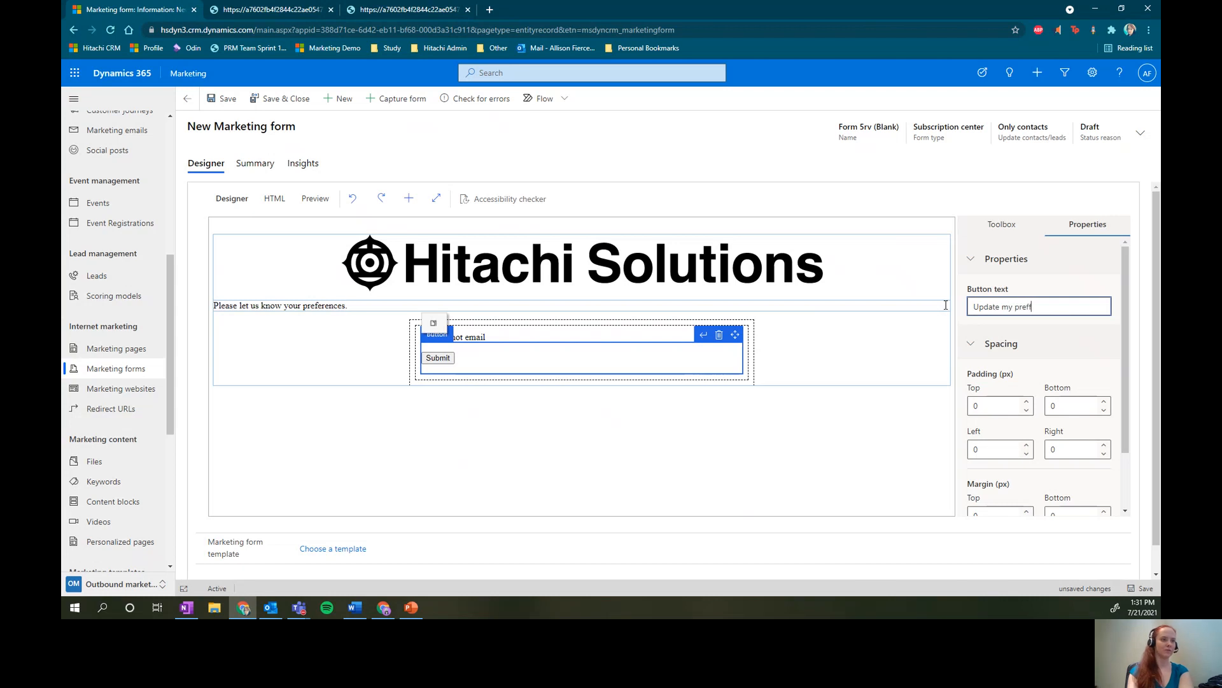
key("BackSpace")
type("erences")
left_click(834, 476)
left_click(474, 357)
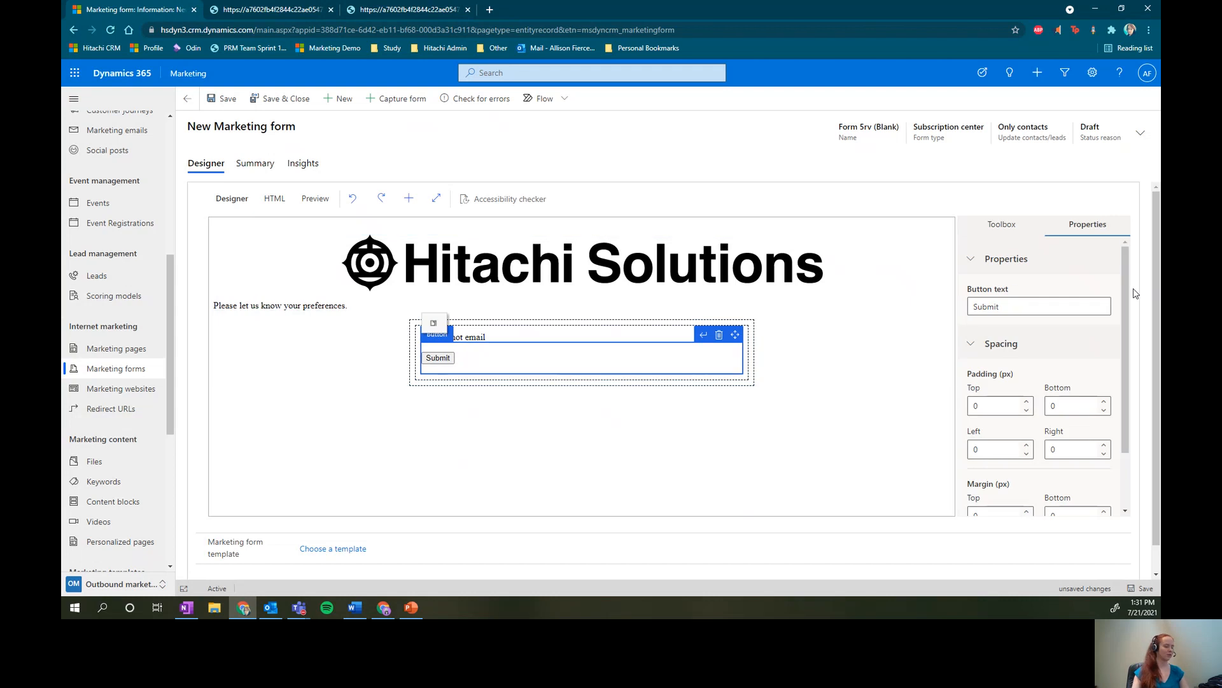
Examine the form's HTML code for the preferences text and the submit button block, and return to the visual designer
left_click(275, 199)
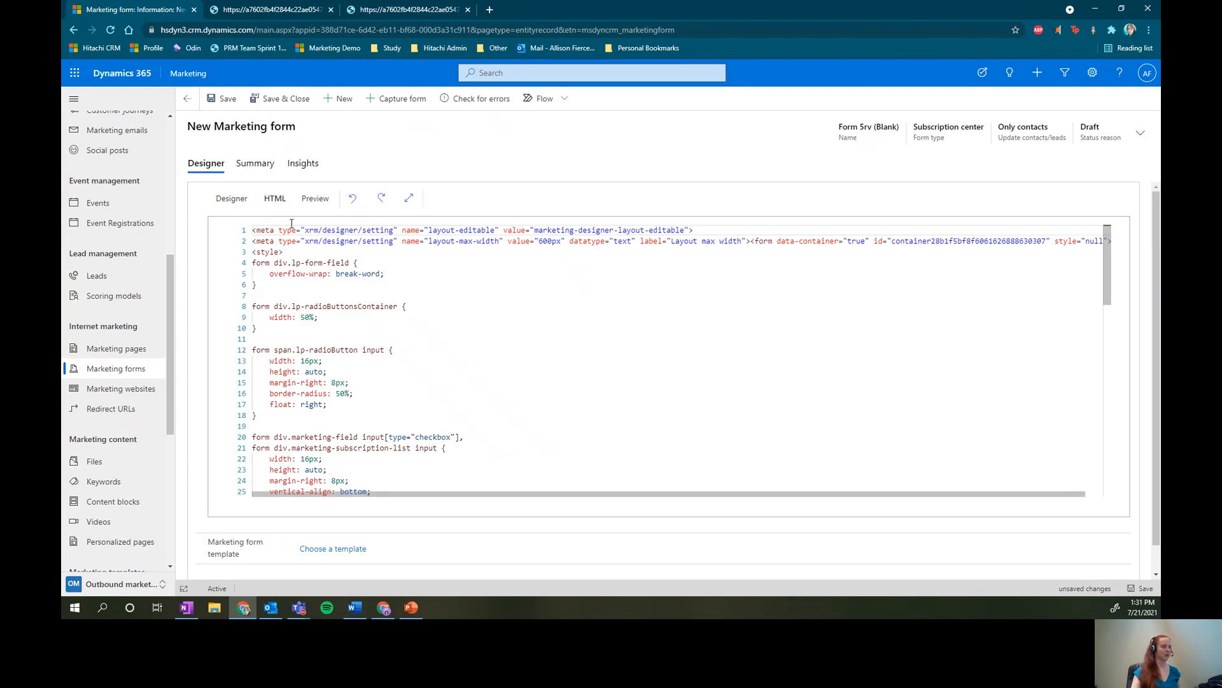
scroll(543, 342, "down", 5)
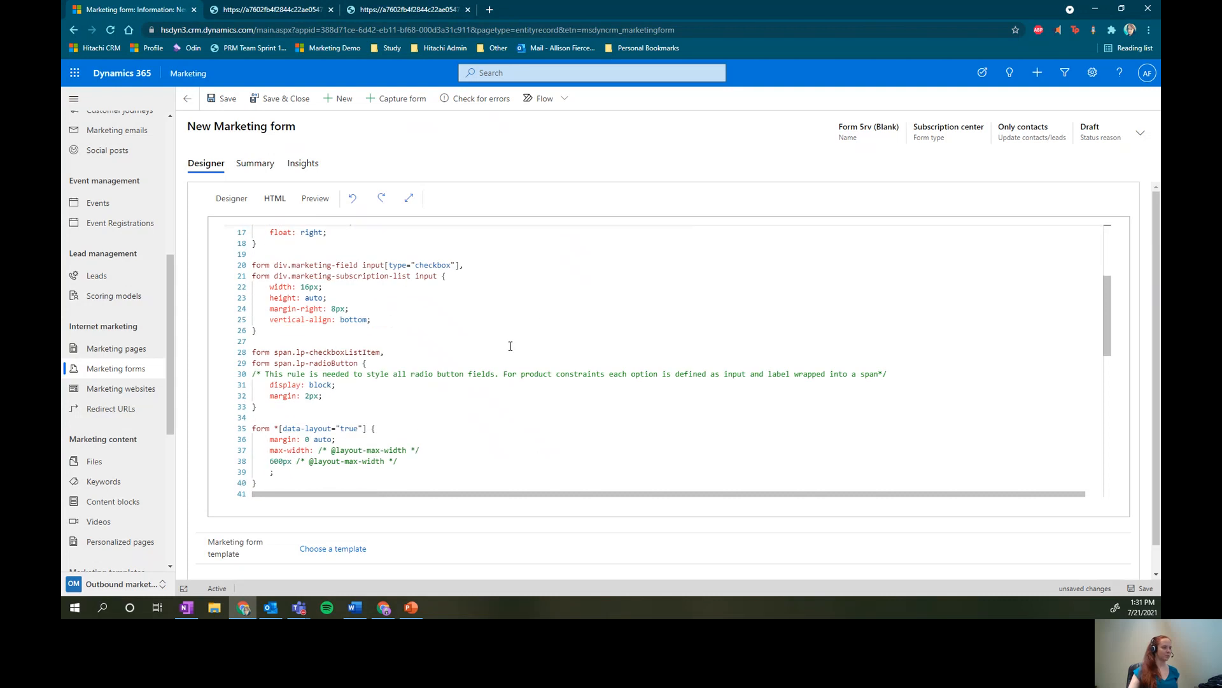
scroll(510, 346, "down", 12)
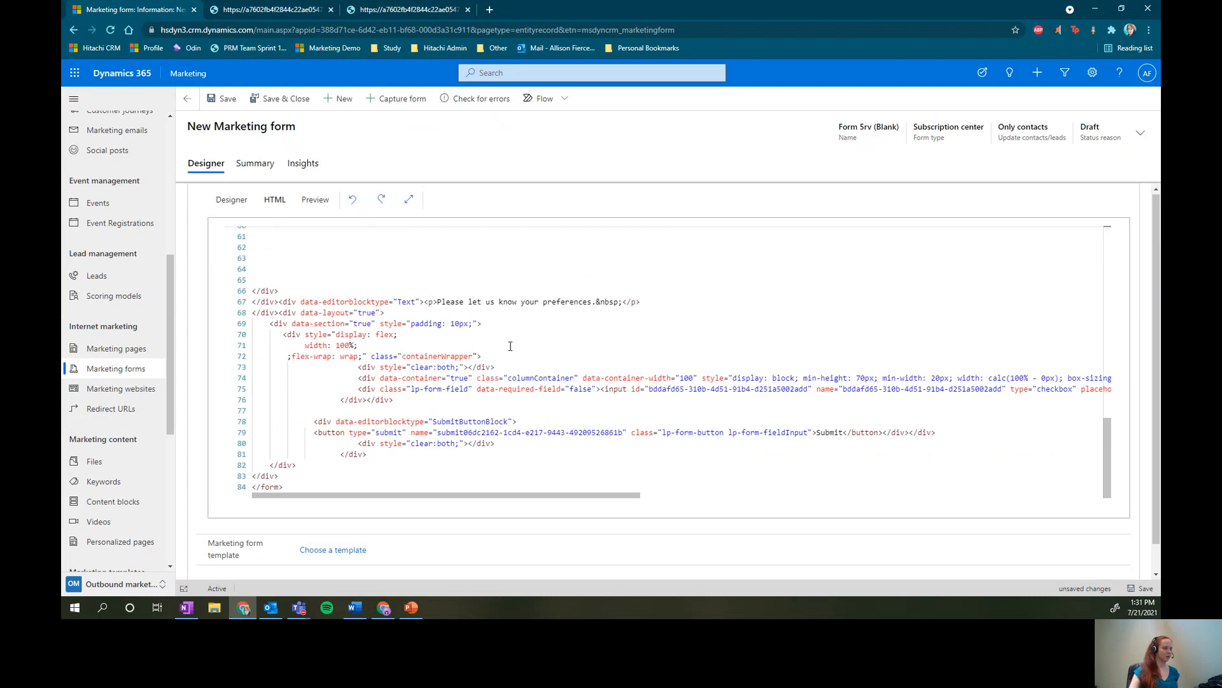
scroll(510, 345, "down", 1)
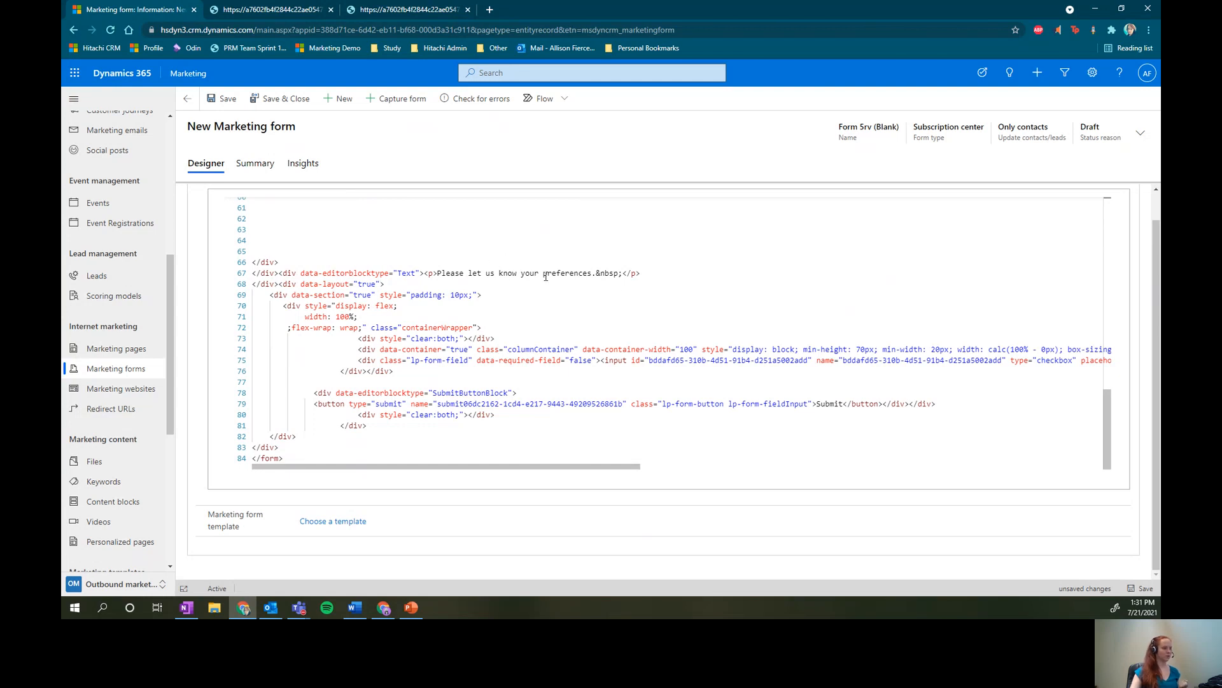
left_click(456, 393)
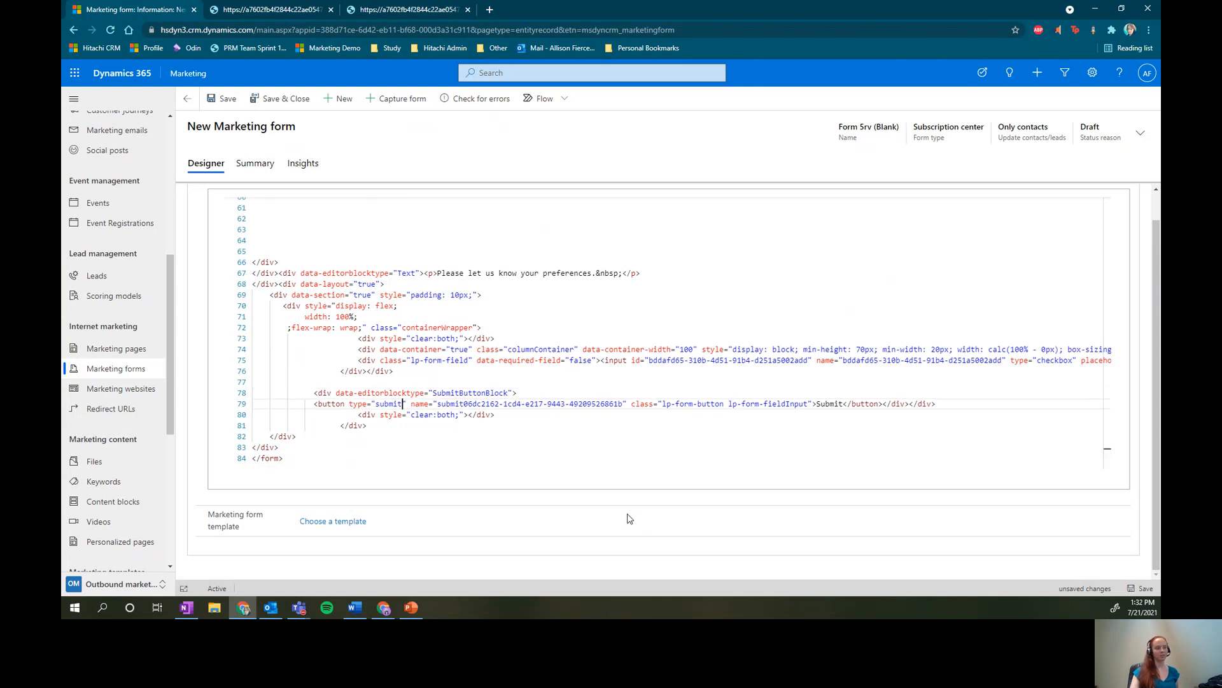
left_click(674, 406)
left_click(517, 415)
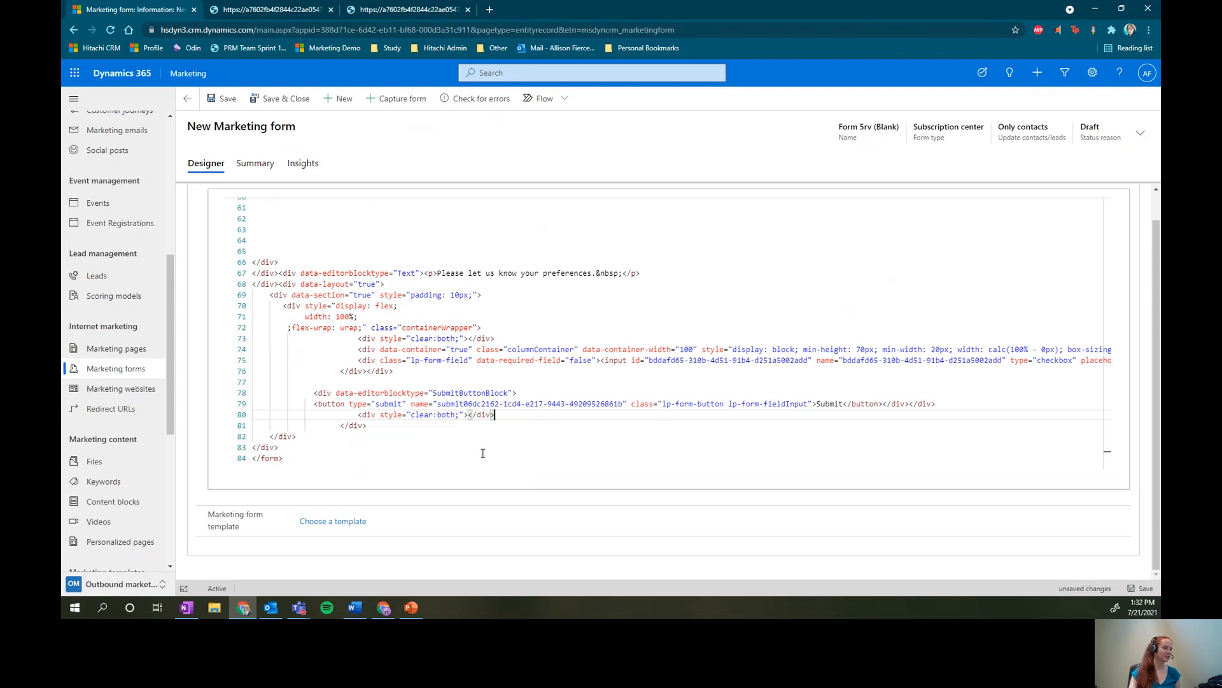
scroll(426, 320, "up", 5)
scroll(426, 321, "up", 12)
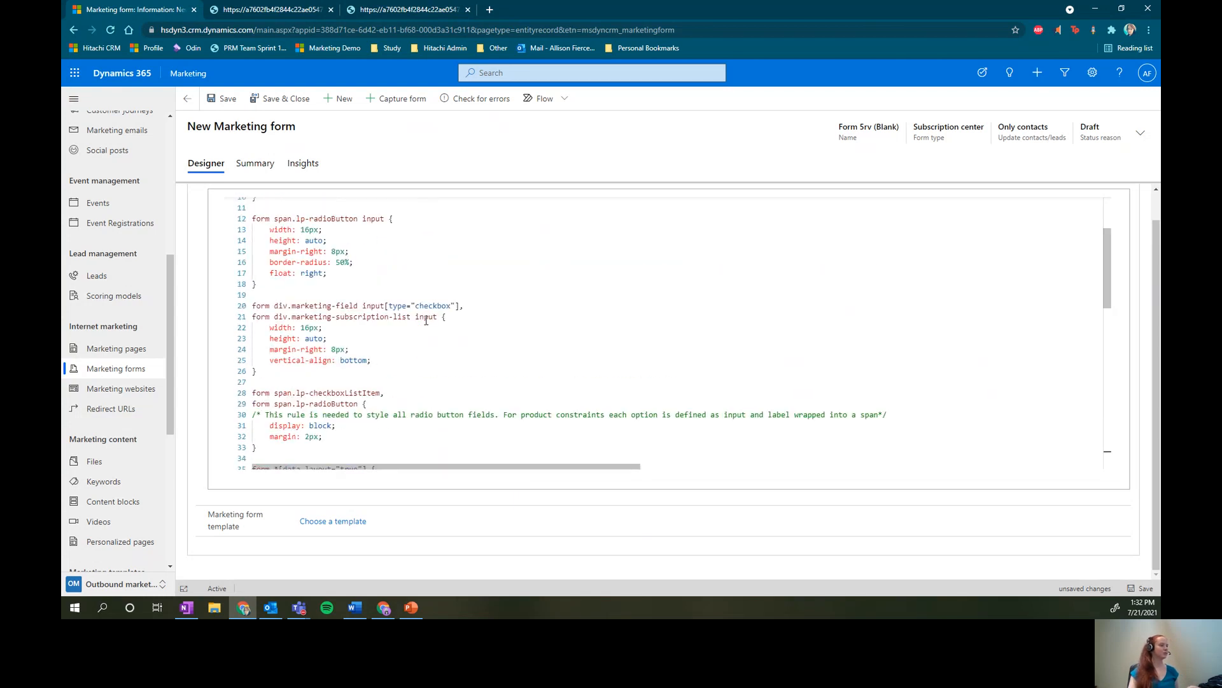
left_click(224, 195)
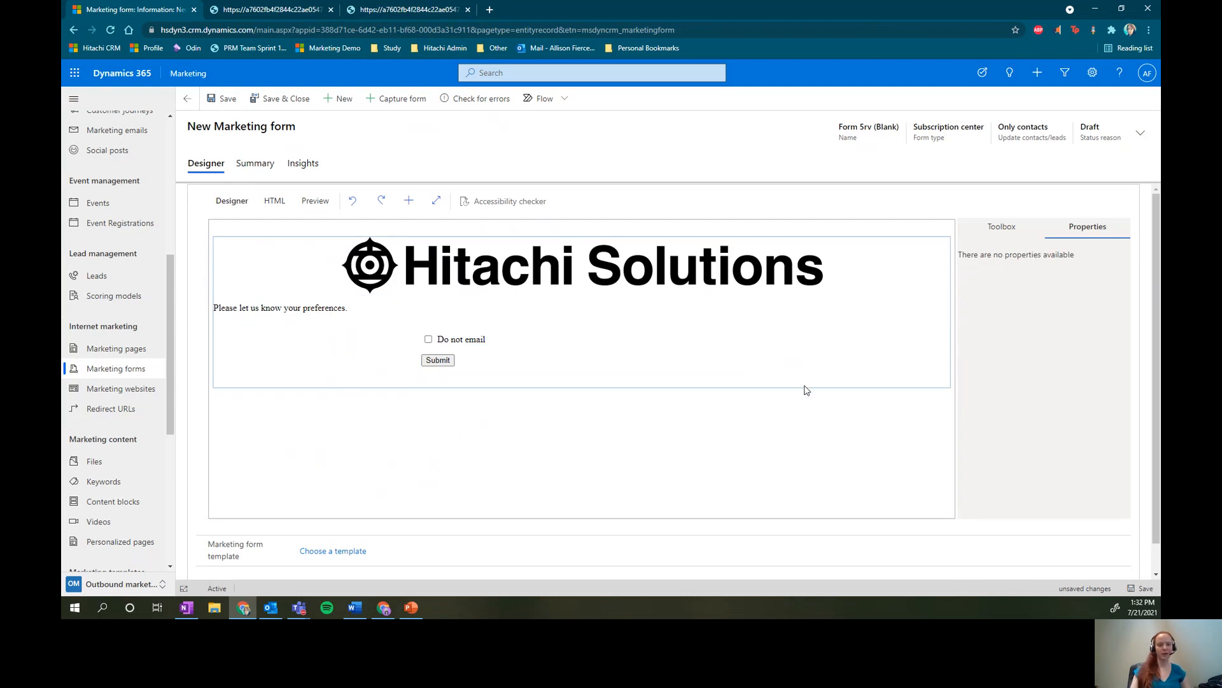
Add the Last Name field to the form above the Do not email checkbox
left_click(1011, 226)
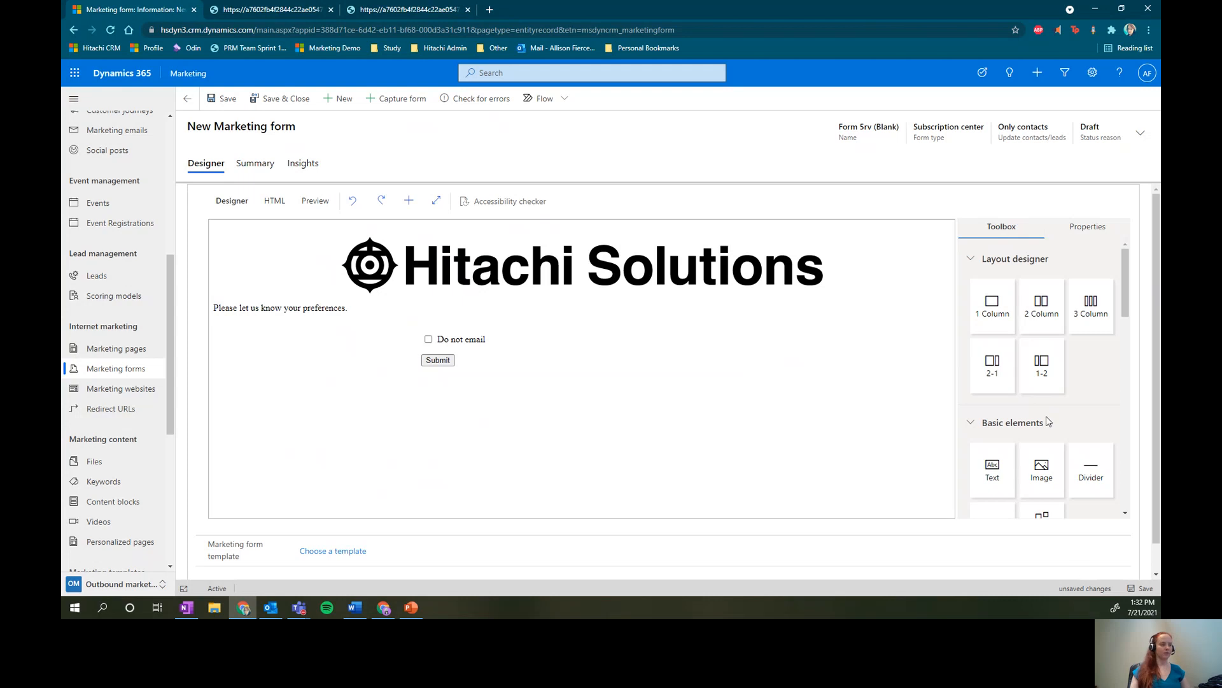
scroll(1086, 380, "down", 3)
scroll(1086, 380, "down", 5)
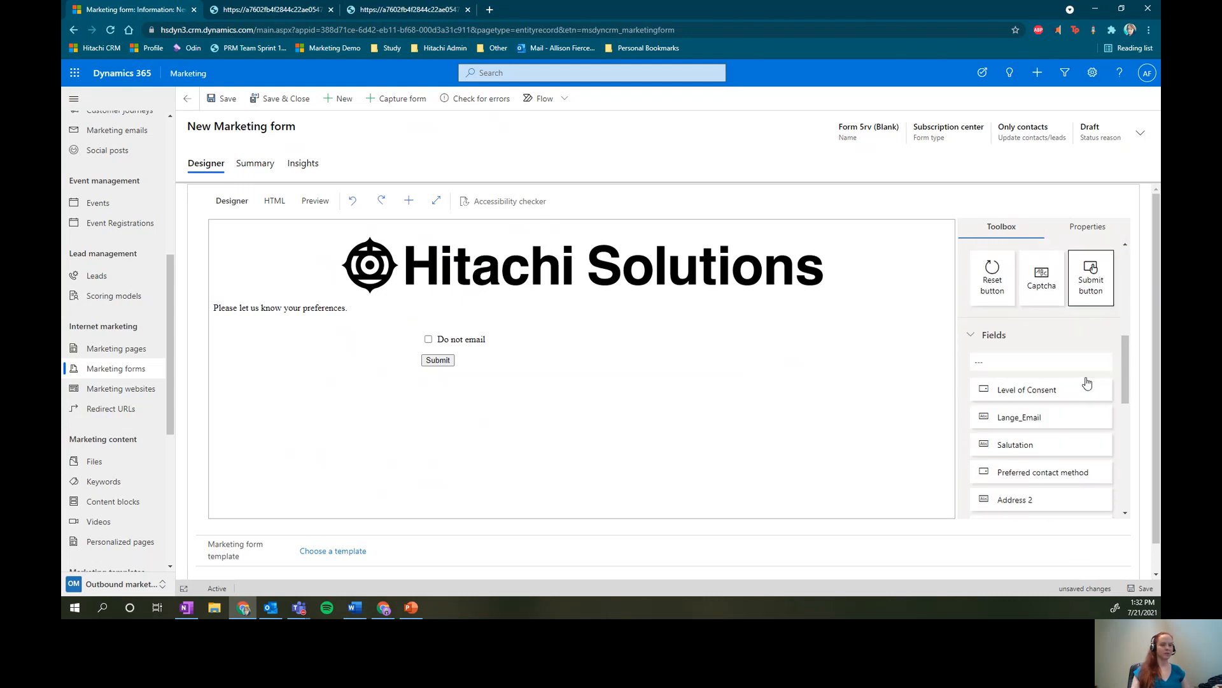
scroll(1086, 385, "up", 2)
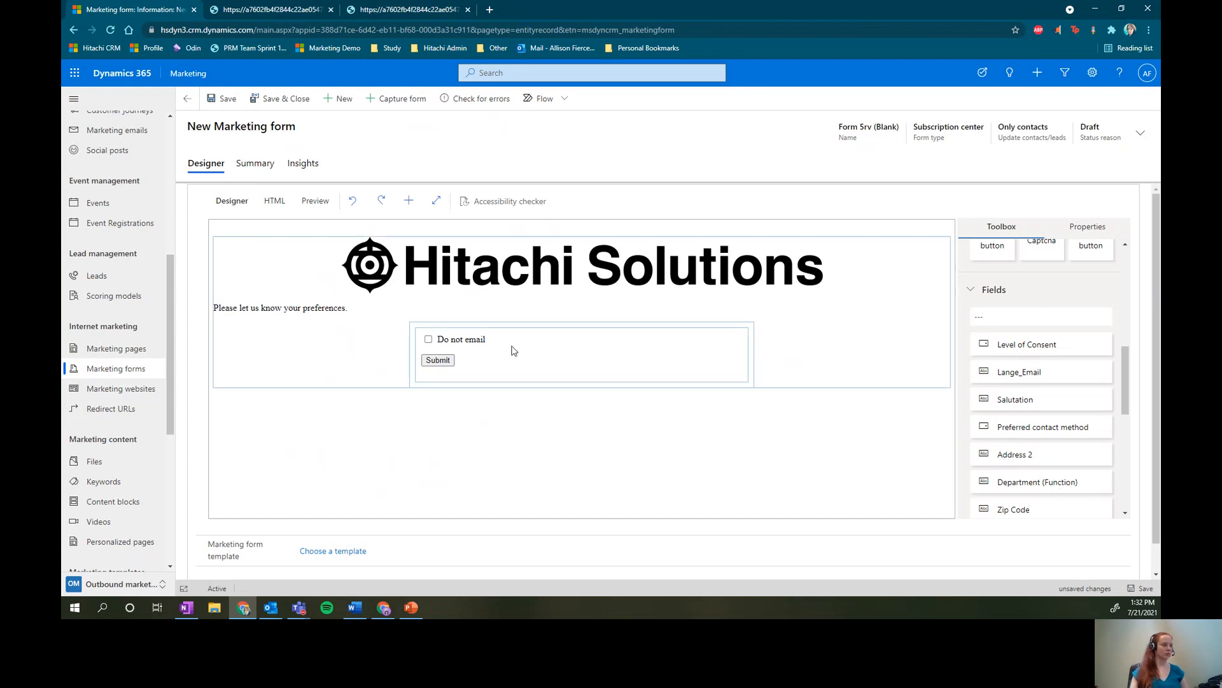
scroll(1039, 393, "down", 2)
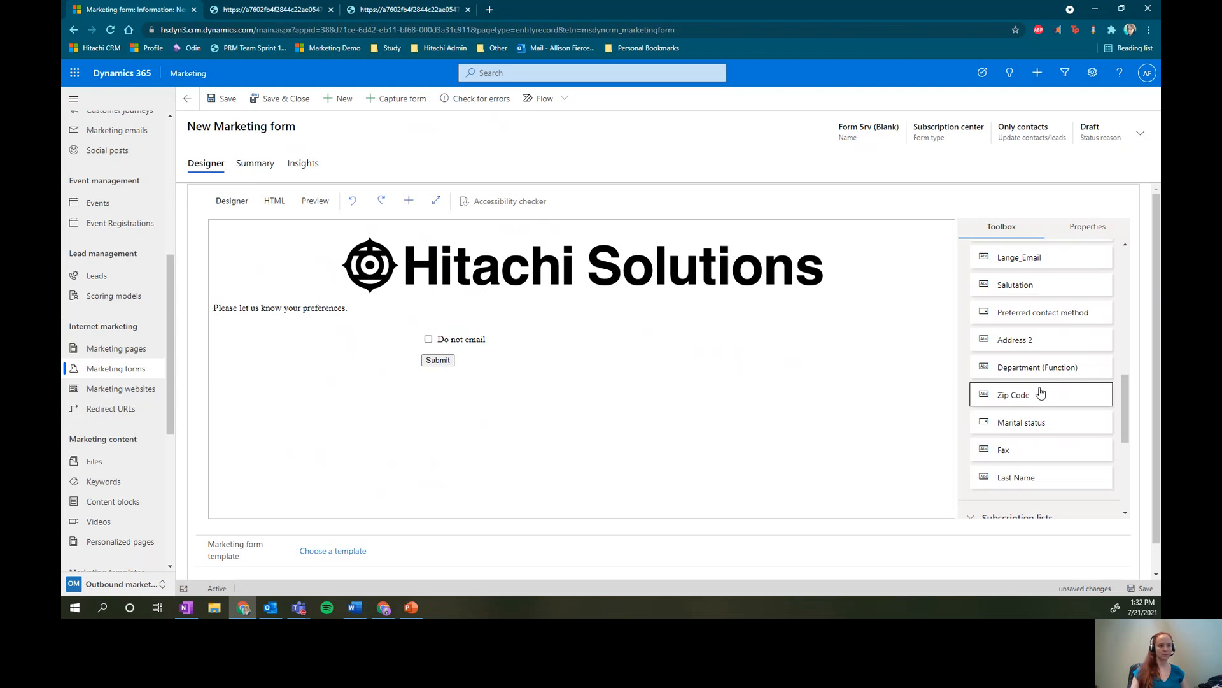
left_click_drag(1044, 489, 506, 338)
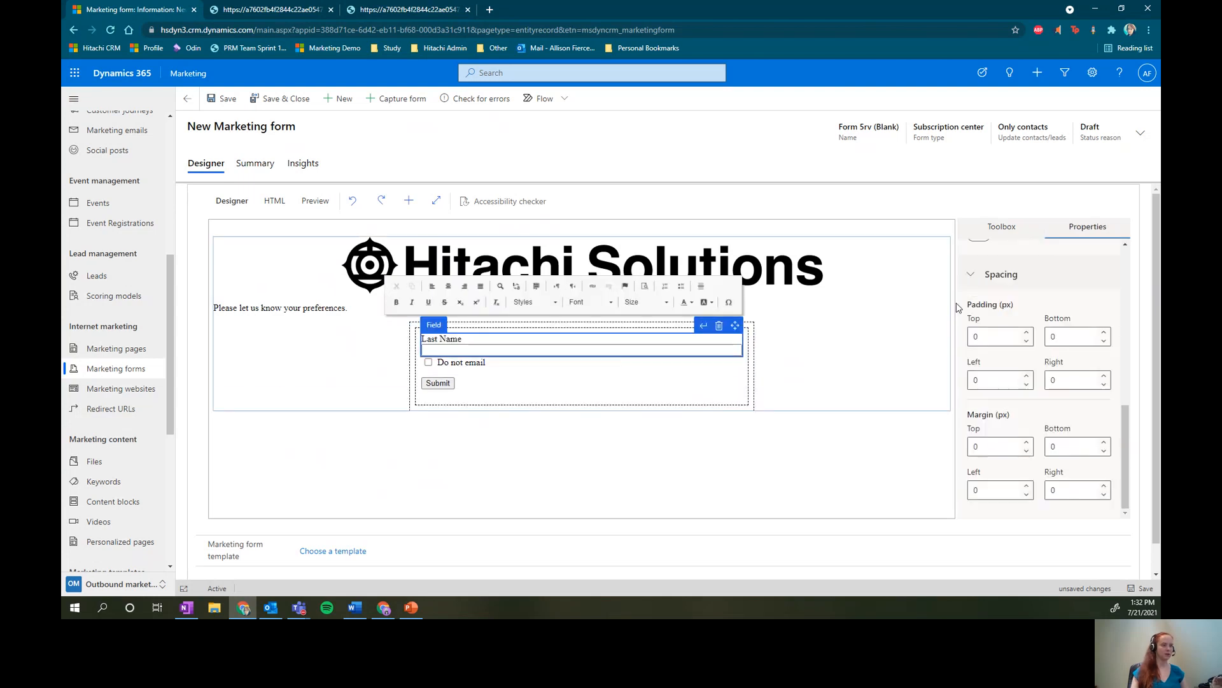
Look up the First Name field and add it to the form above Last Name
left_click(1002, 227)
scroll(1037, 369, "up", 2)
scroll(1033, 365, "down", 4)
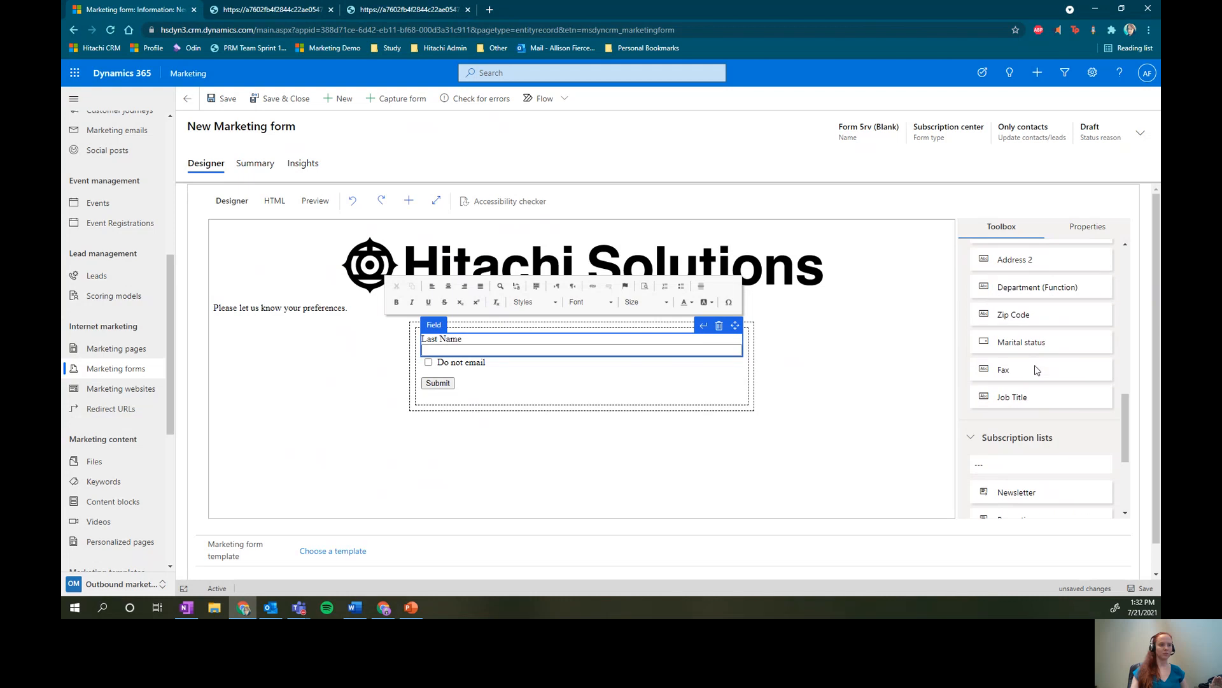
scroll(1037, 346, "up", 3)
left_click(1033, 293)
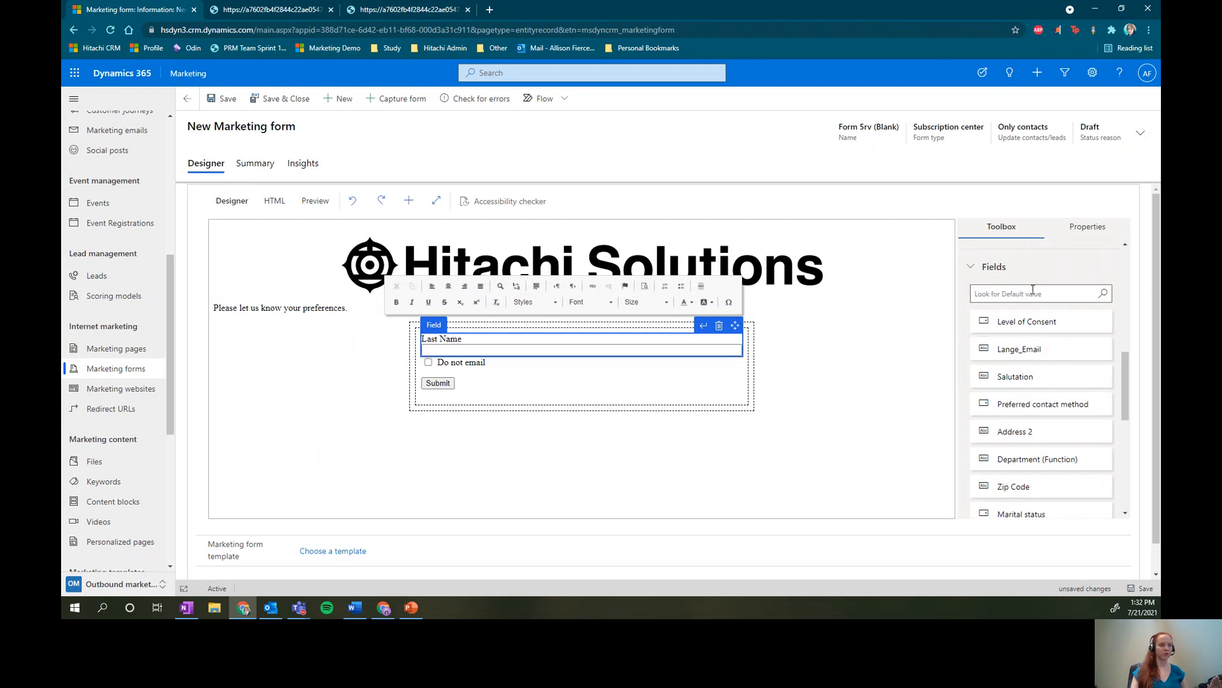
type("First Name")
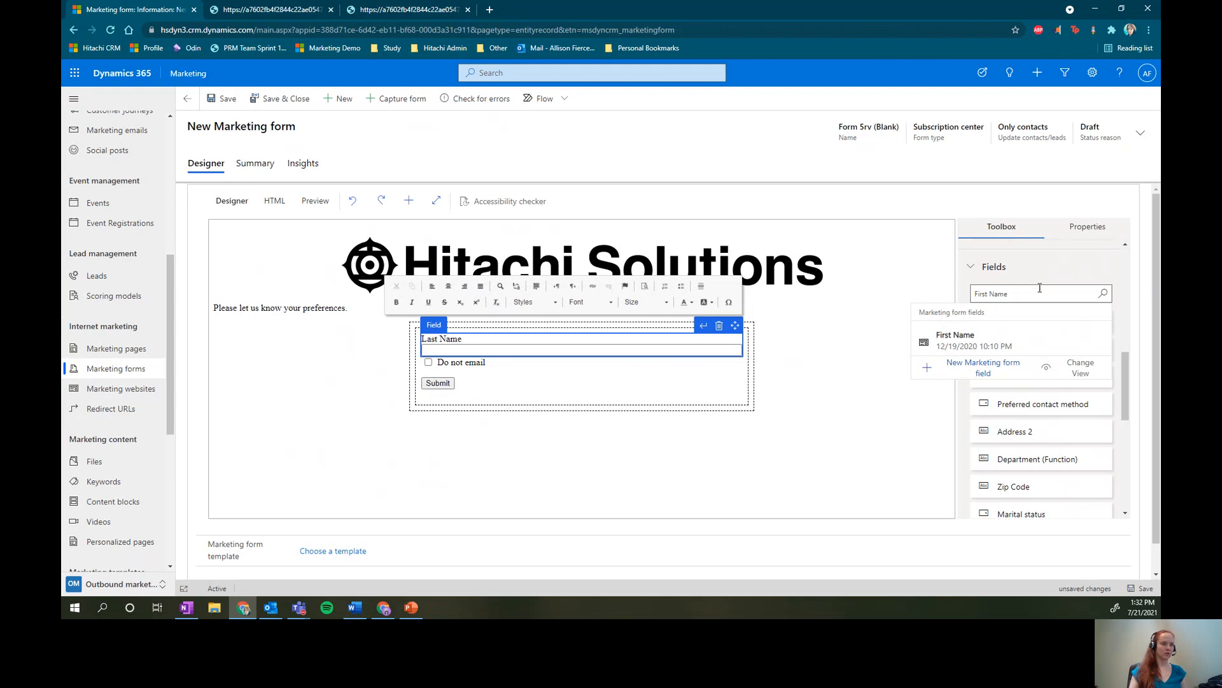
left_click(1014, 349)
left_click_drag(1044, 327, 515, 352)
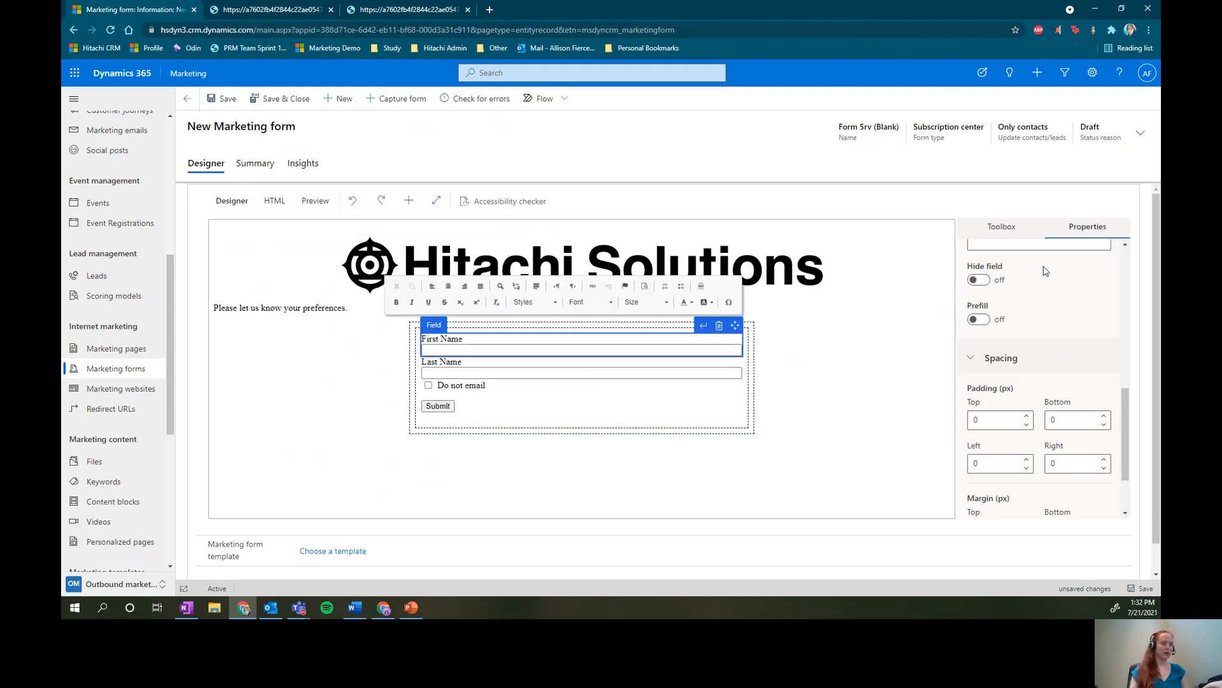
Add the Newsletter subscription list between the Last Name field and the Do not email checkbox
left_click(1003, 227)
scroll(1024, 390, "up", 3)
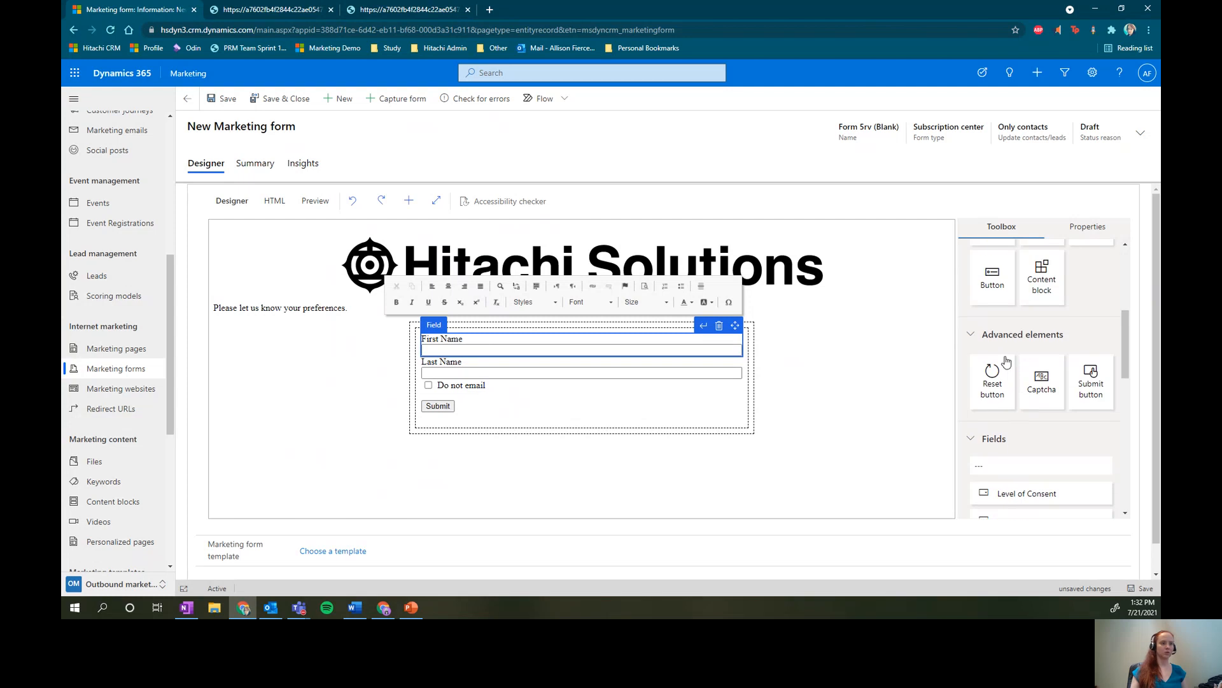
left_click(979, 439)
left_click(1042, 446)
scroll(1044, 439, "down", 3)
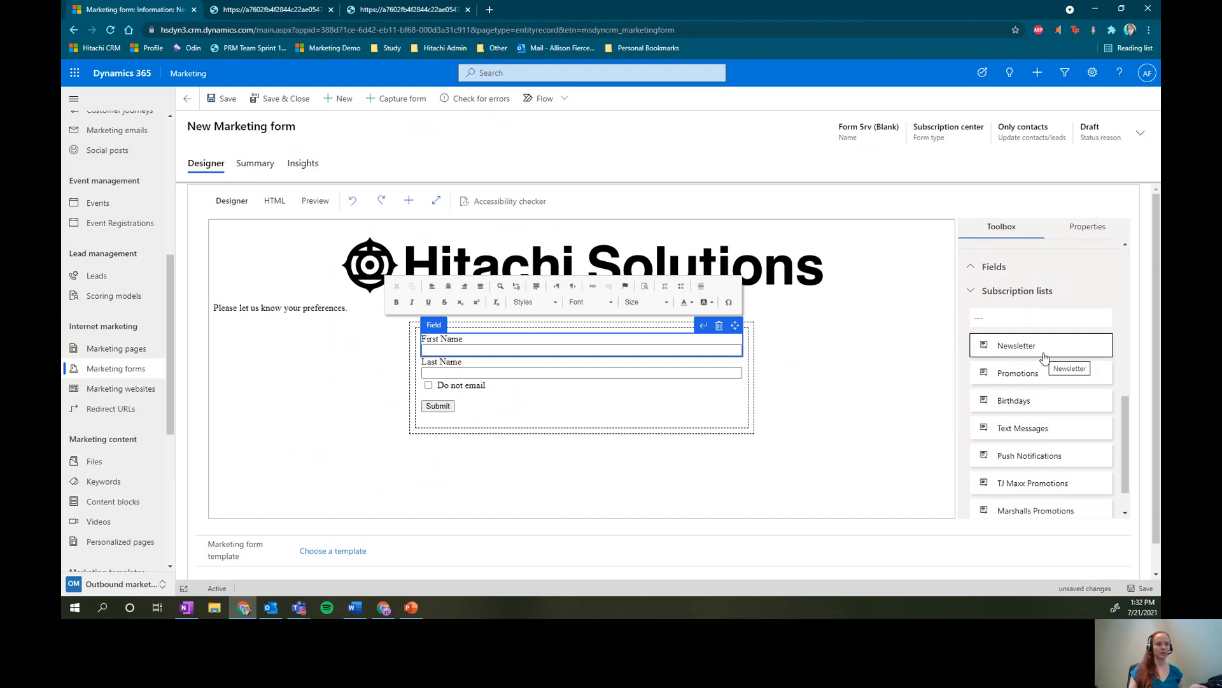
left_click_drag(1045, 355, 556, 401)
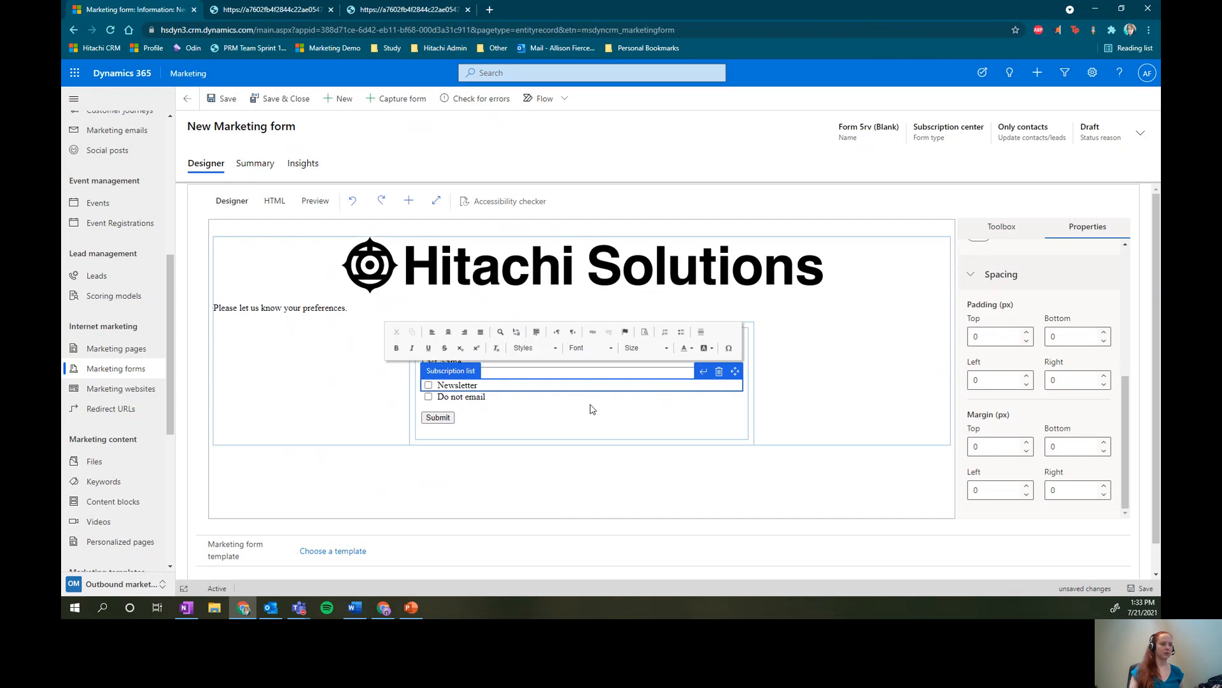
Add the Birthdays and Text Messages subscription lists below Newsletter, above the Do not email checkbox
left_click(1011, 230)
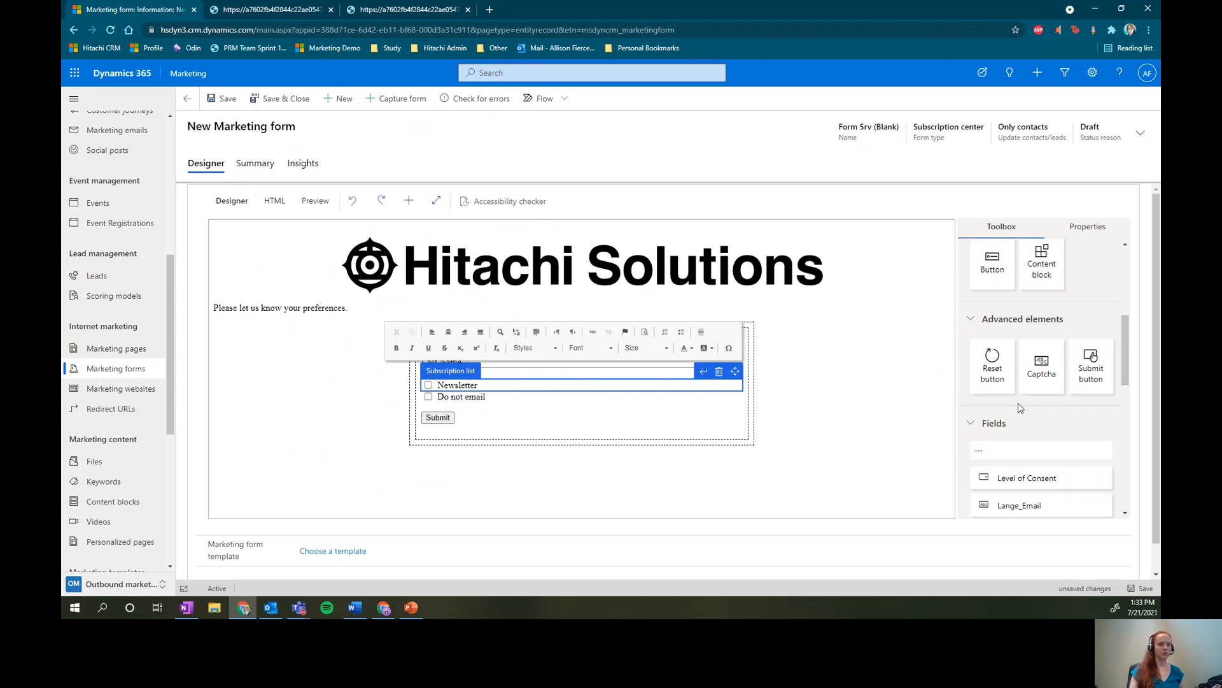
scroll(1019, 420, "down", 4)
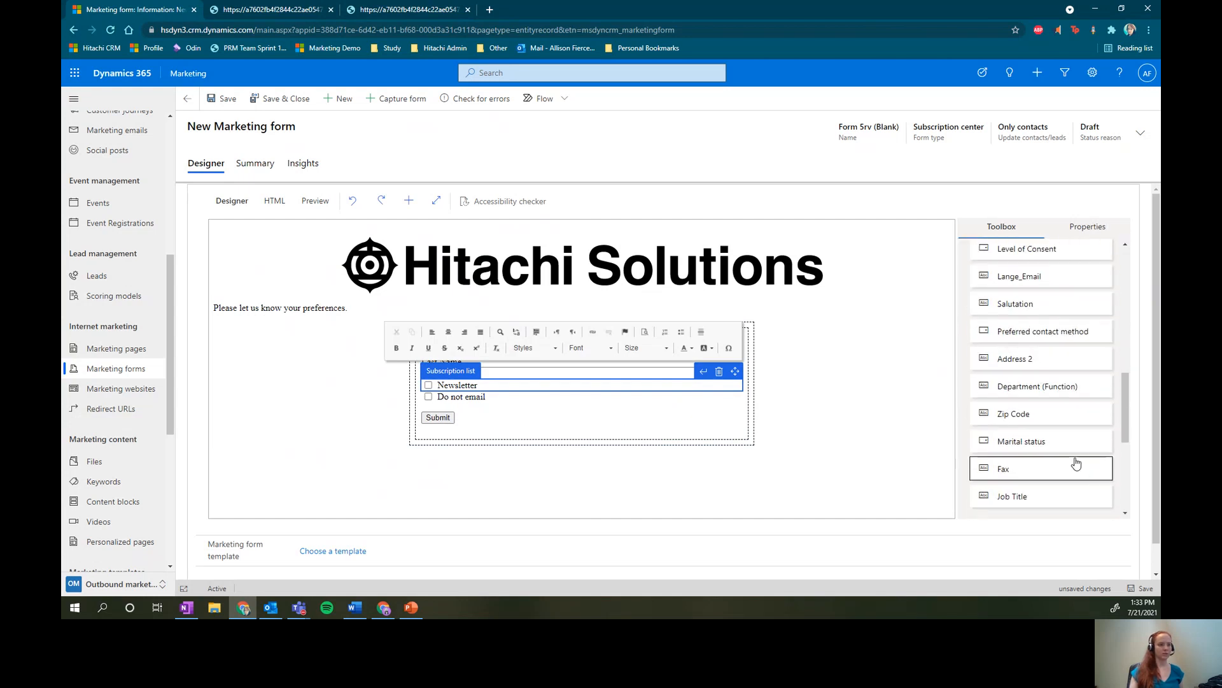
scroll(1073, 292, "up", 1)
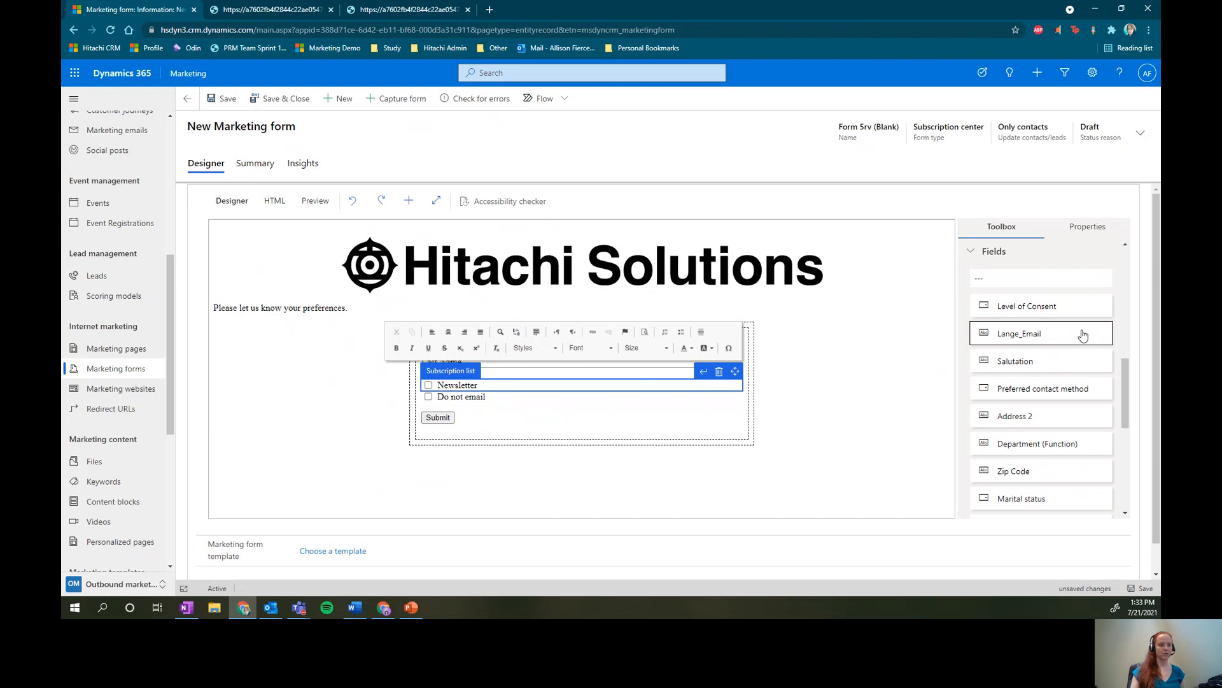
scroll(1080, 335, "down", 5)
left_click_drag(1053, 355, 594, 382)
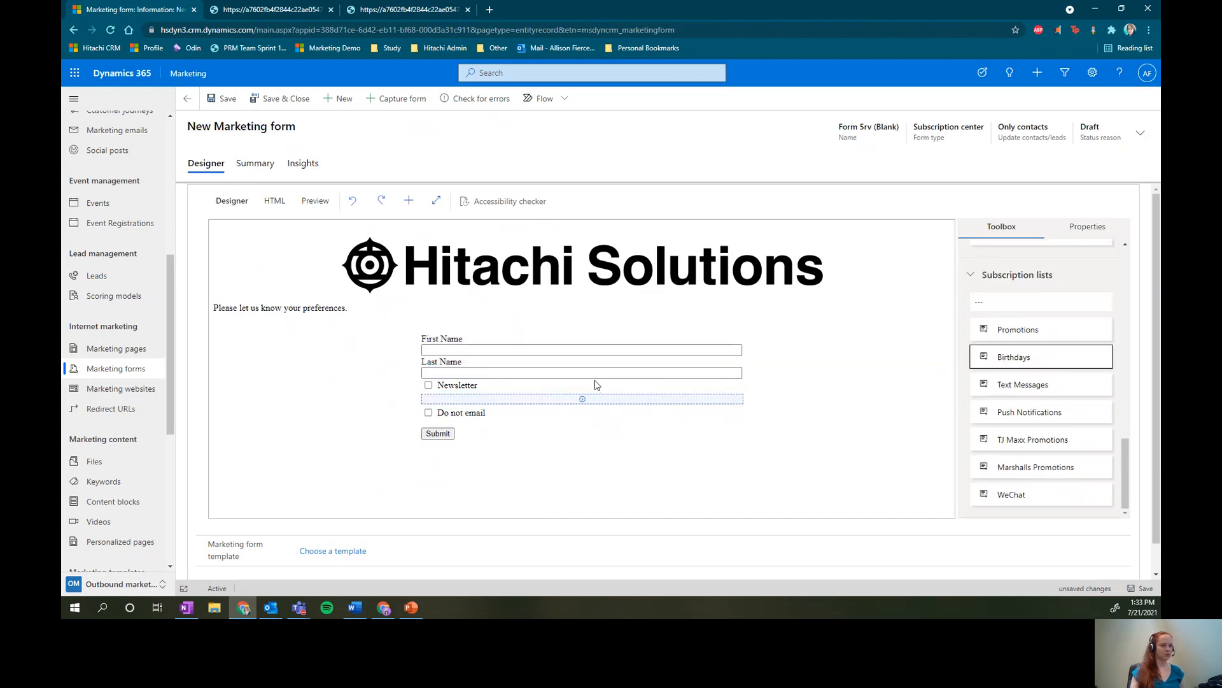
scroll(1052, 441, "down", 10)
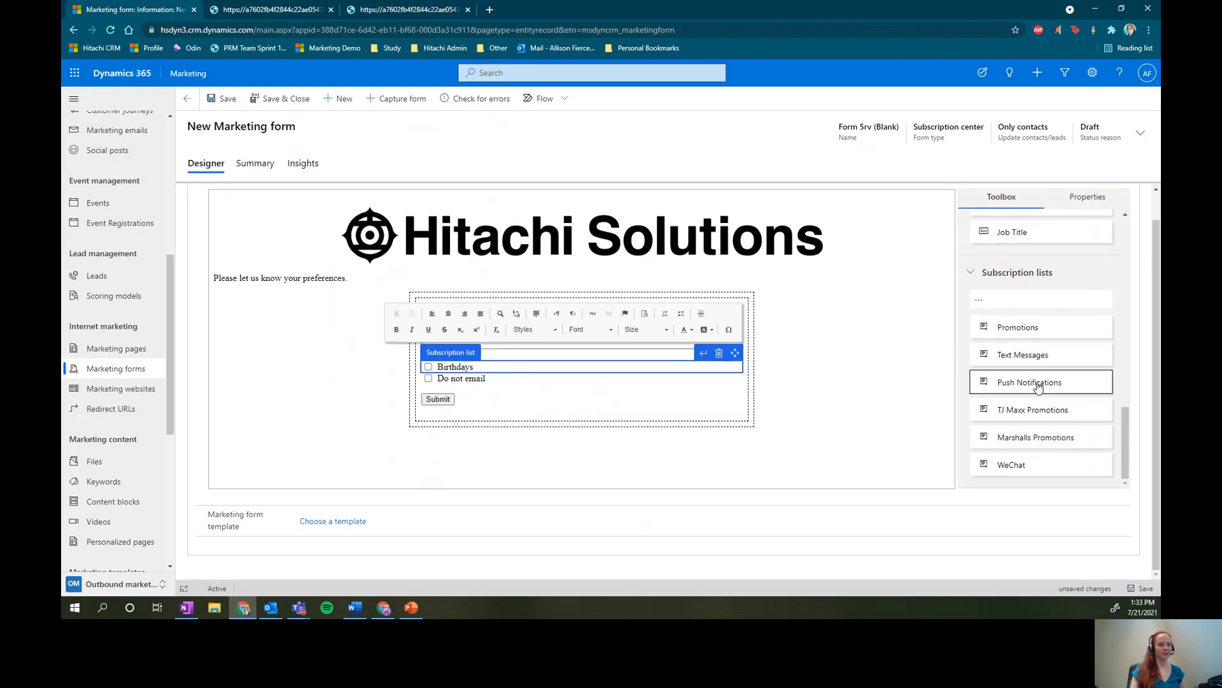
left_click_drag(1044, 354, 622, 378)
left_click(819, 374)
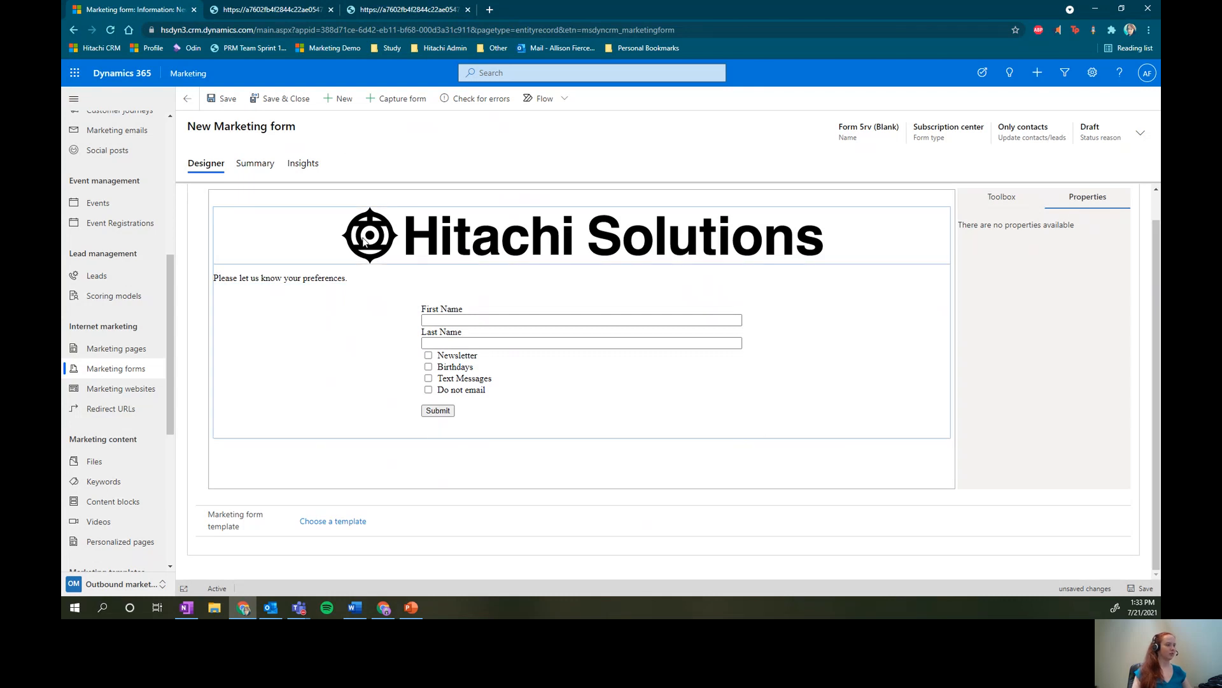
Save the new marketing form and open the active subscription lists
left_click(230, 101)
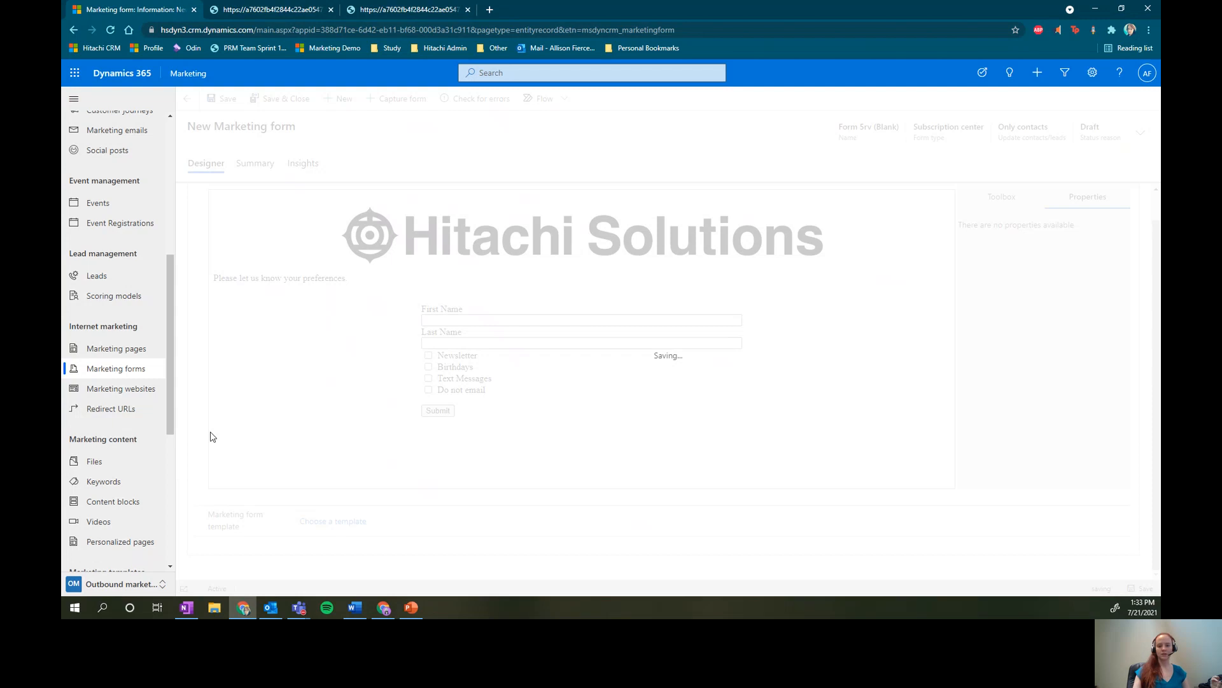
scroll(112, 324, "up", 3)
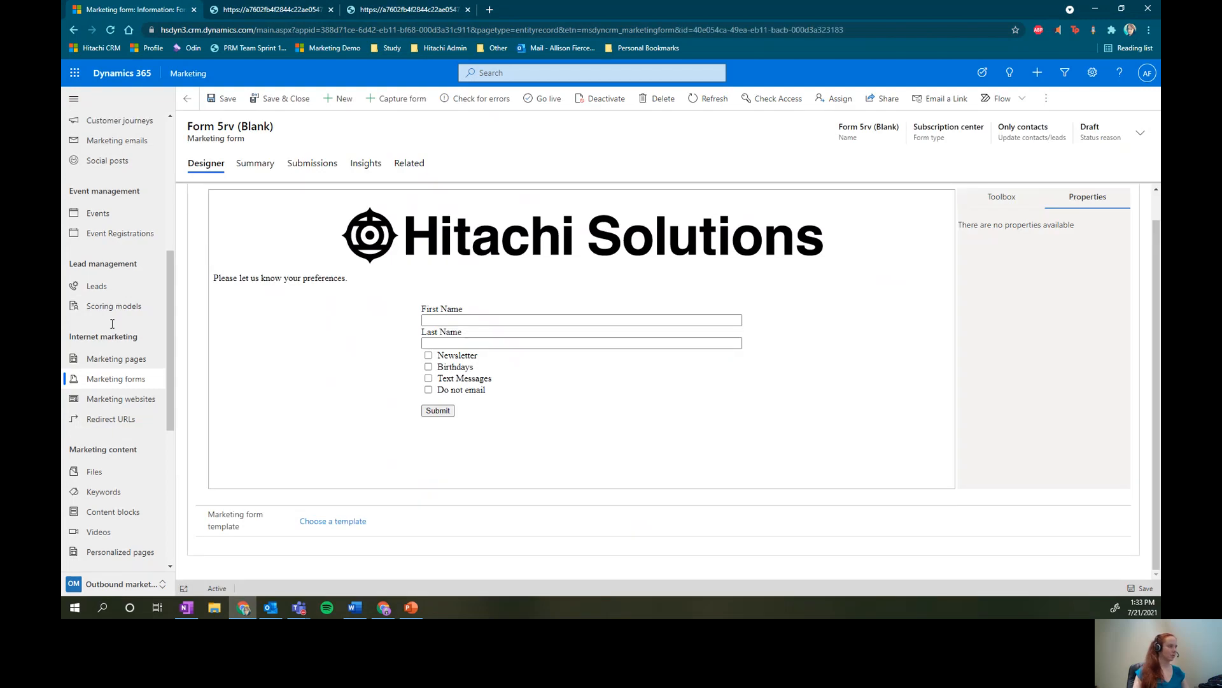
scroll(112, 324, "up", 3)
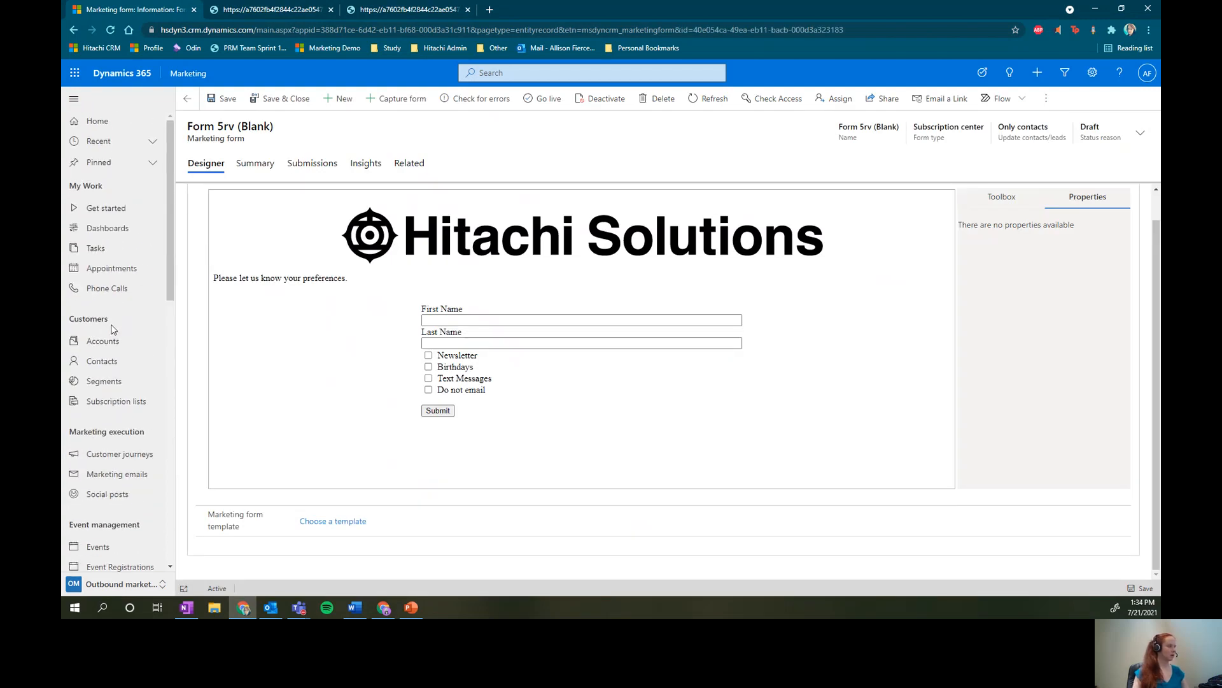
left_click(133, 404)
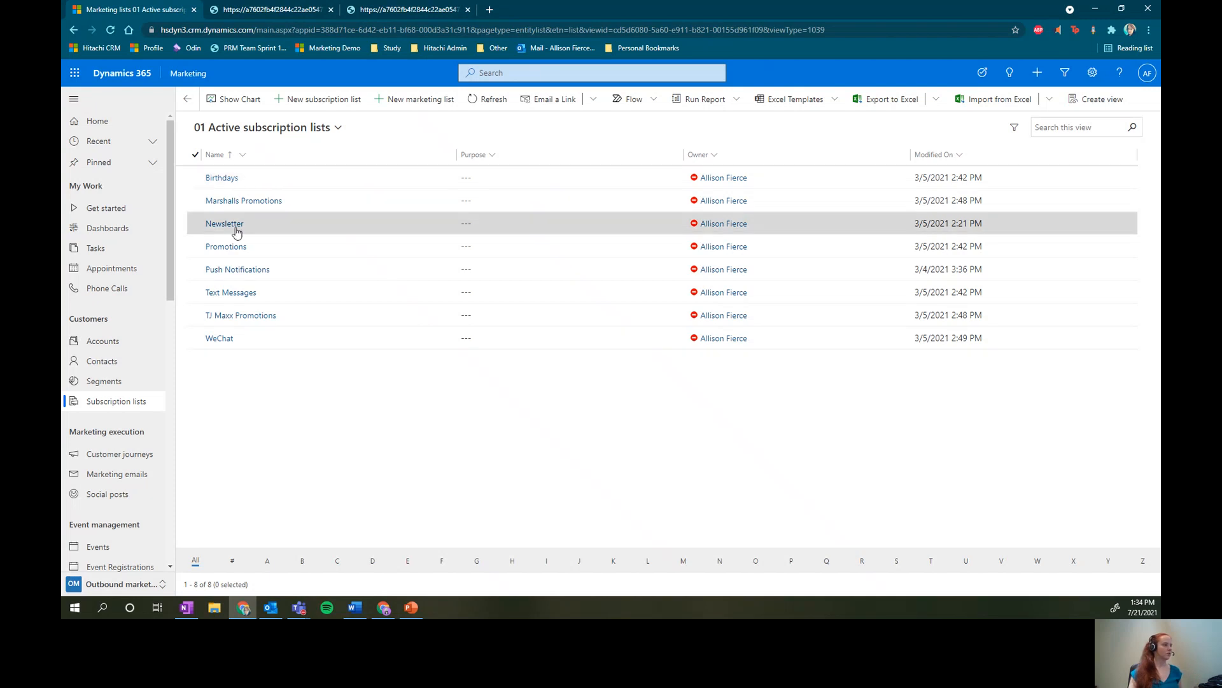
Create a new subscription list named Webinars and save it
left_click(323, 99)
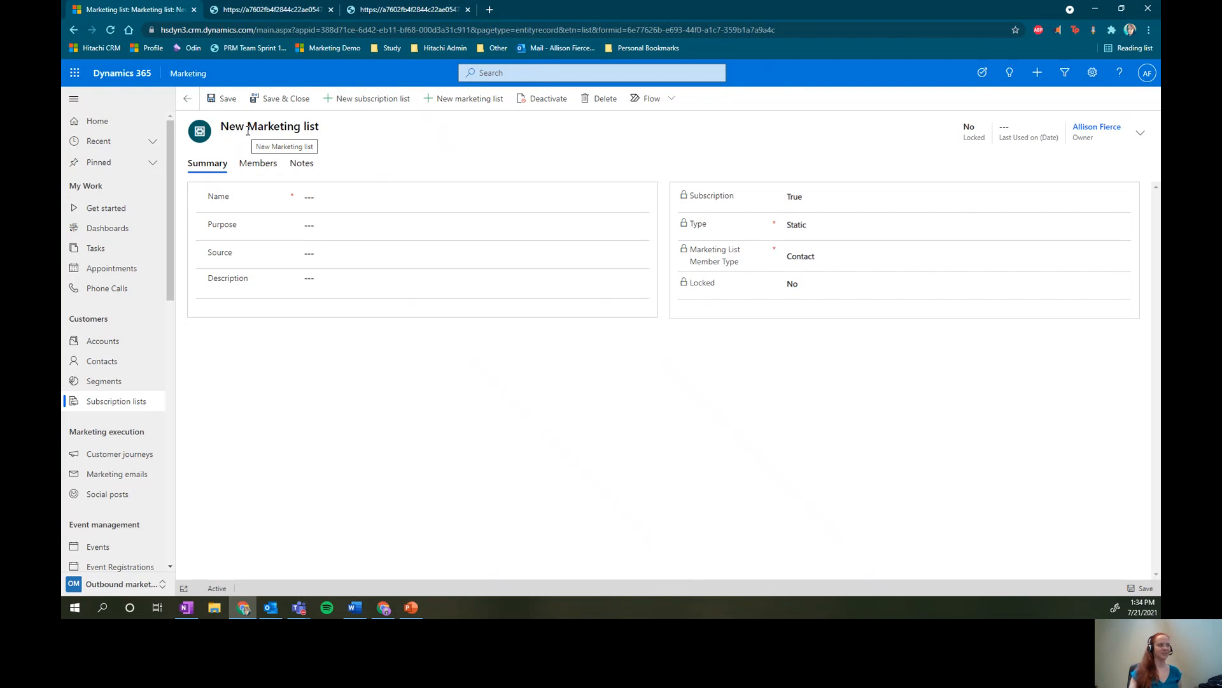
left_click_drag(247, 131, 323, 138)
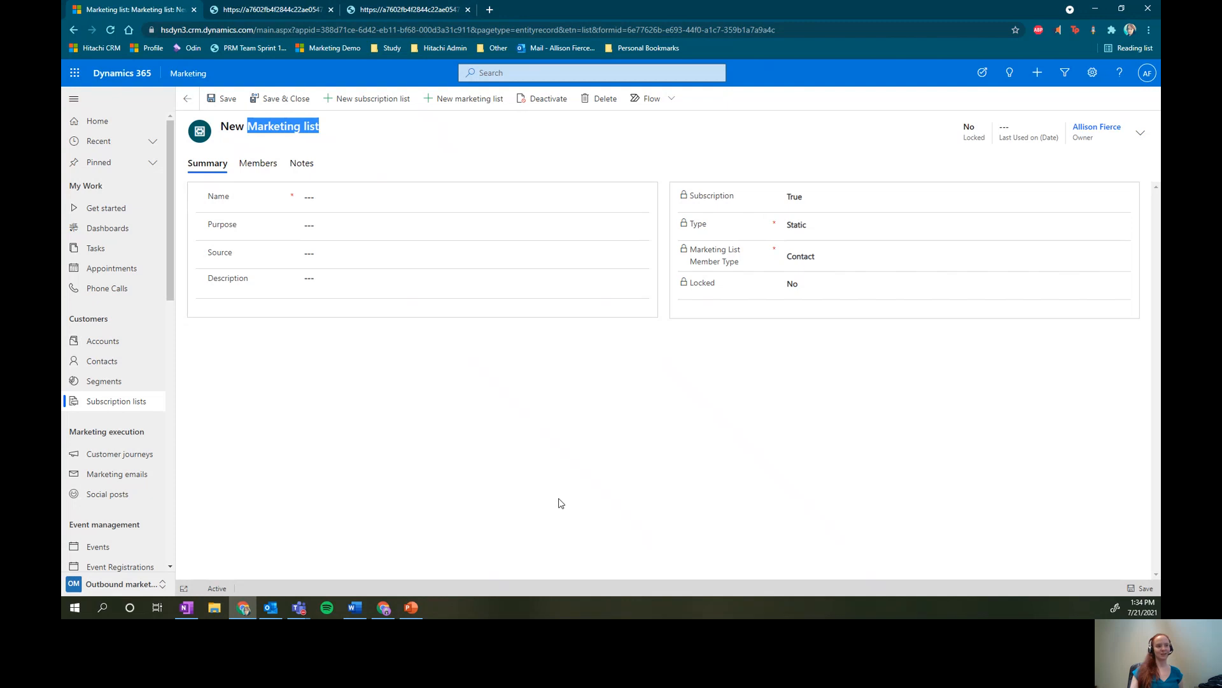
left_click(367, 200)
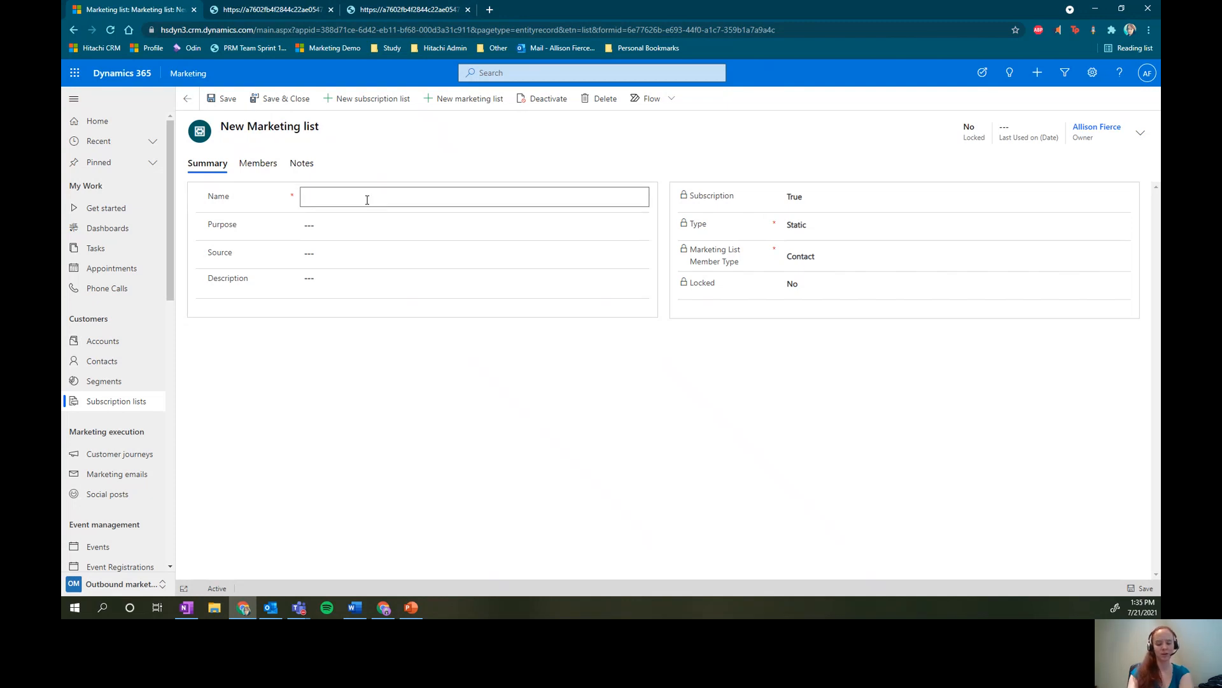
type("Web")
type("inars")
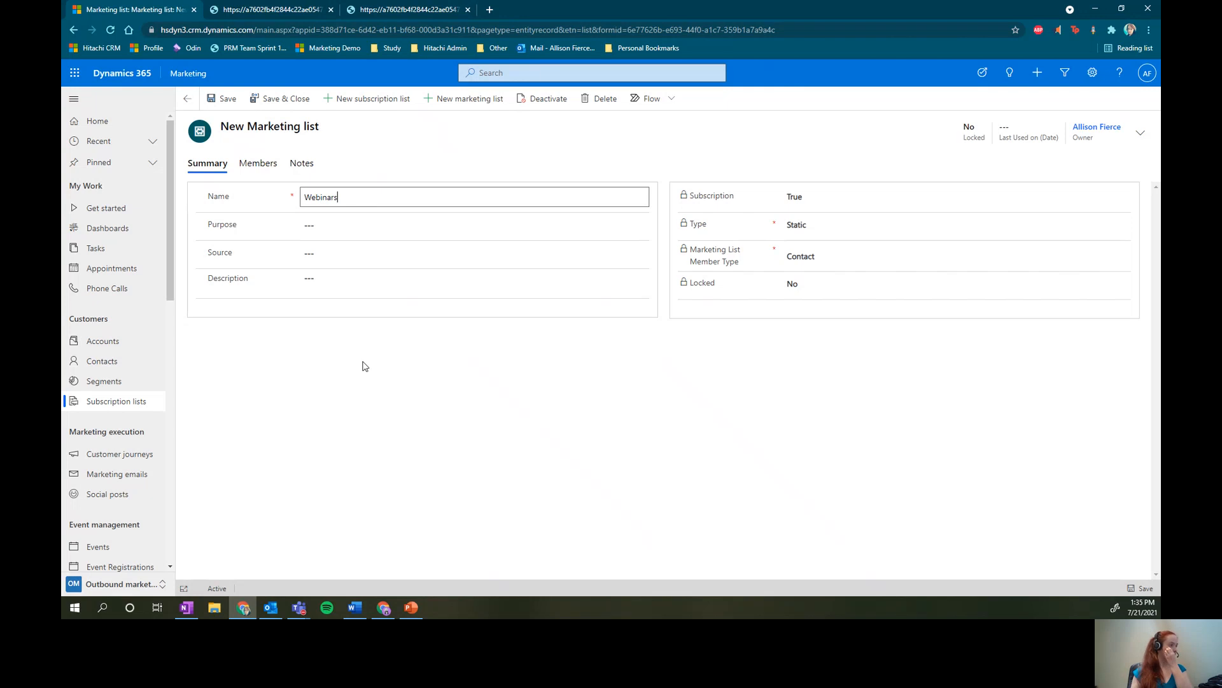
left_click(414, 369)
left_click(227, 92)
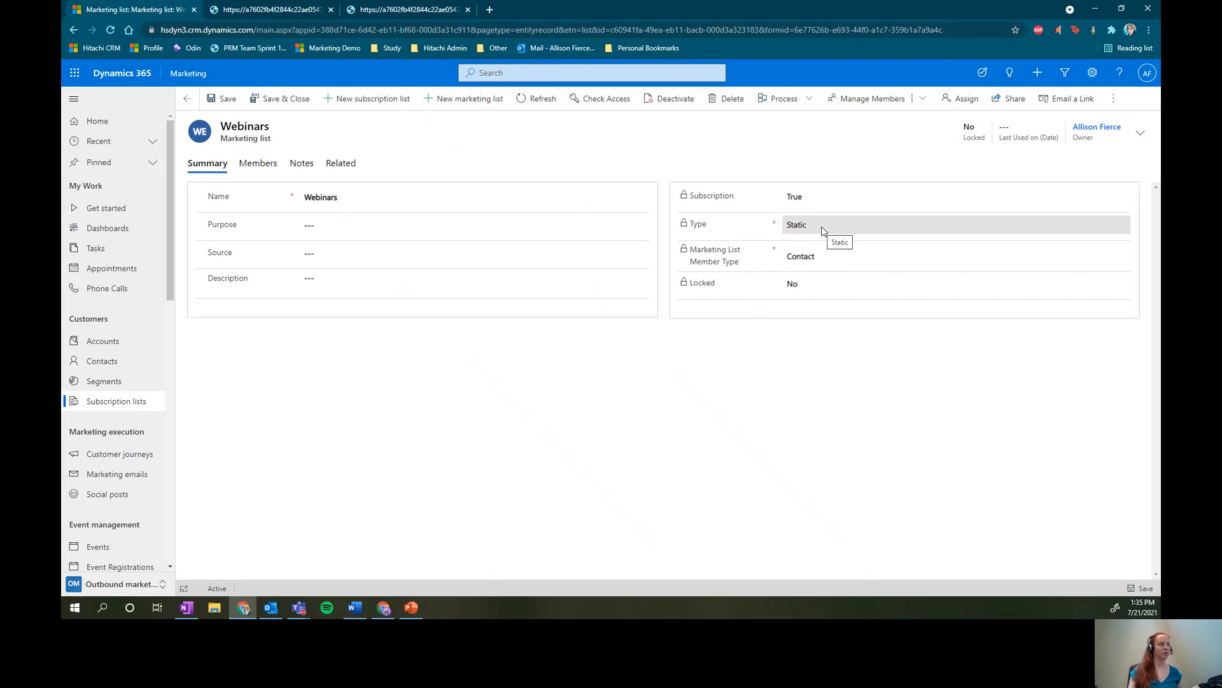
View the members of the Webinars list, and reopen the marketing form Form 5rv (Blank)
left_click(272, 164)
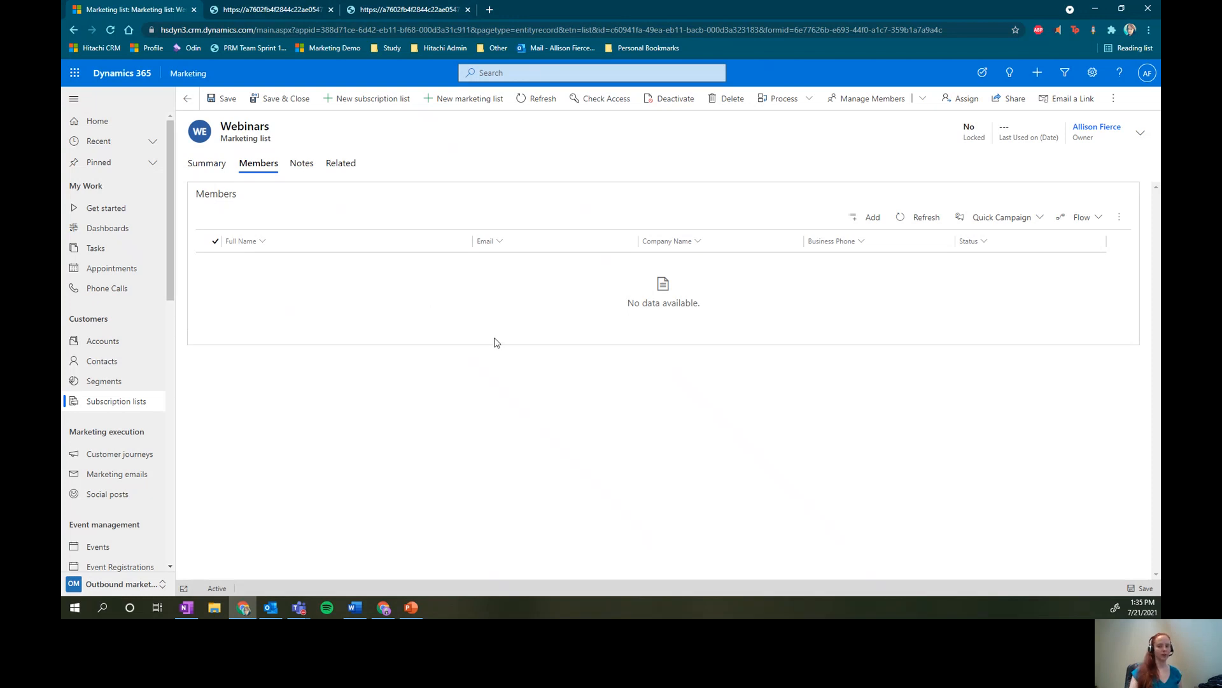
left_click(220, 171)
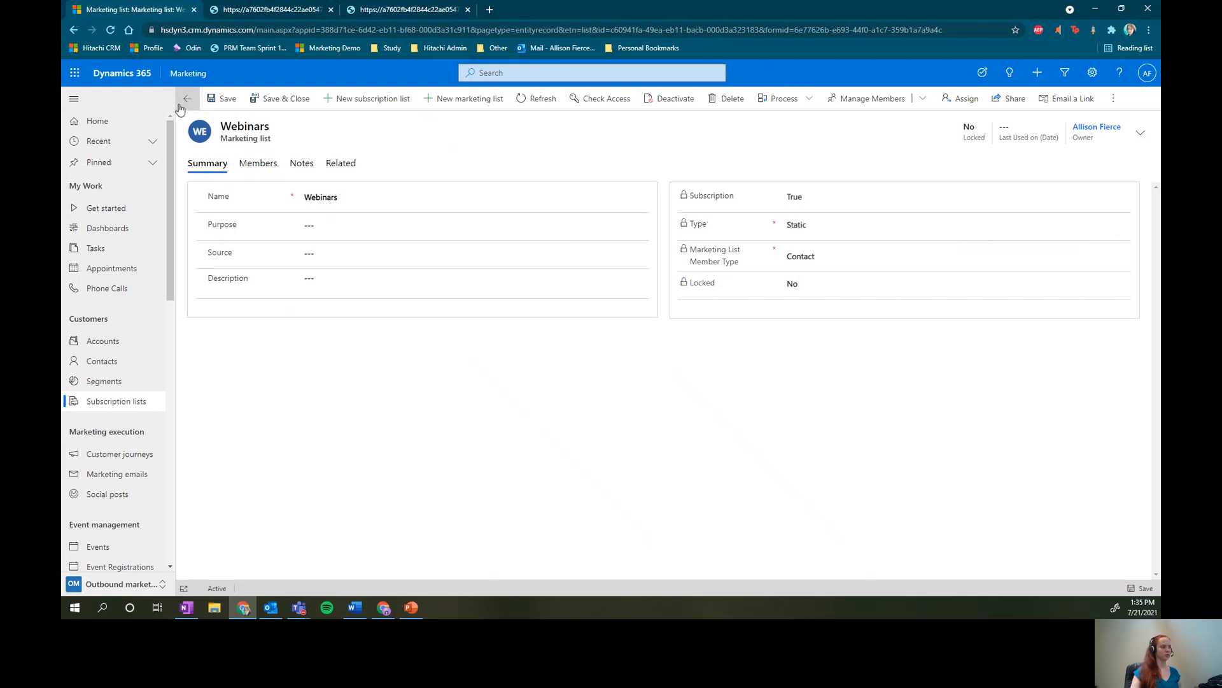
scroll(170, 461, "down", 1)
scroll(170, 456, "down", 5)
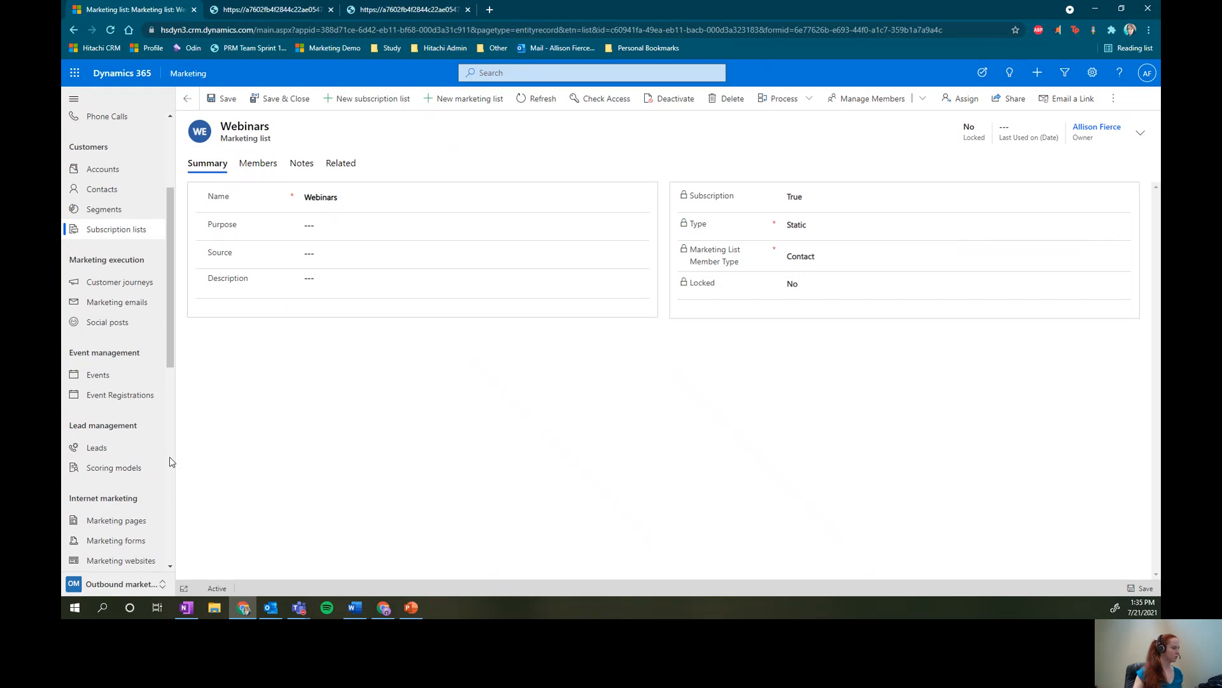
left_click(148, 429)
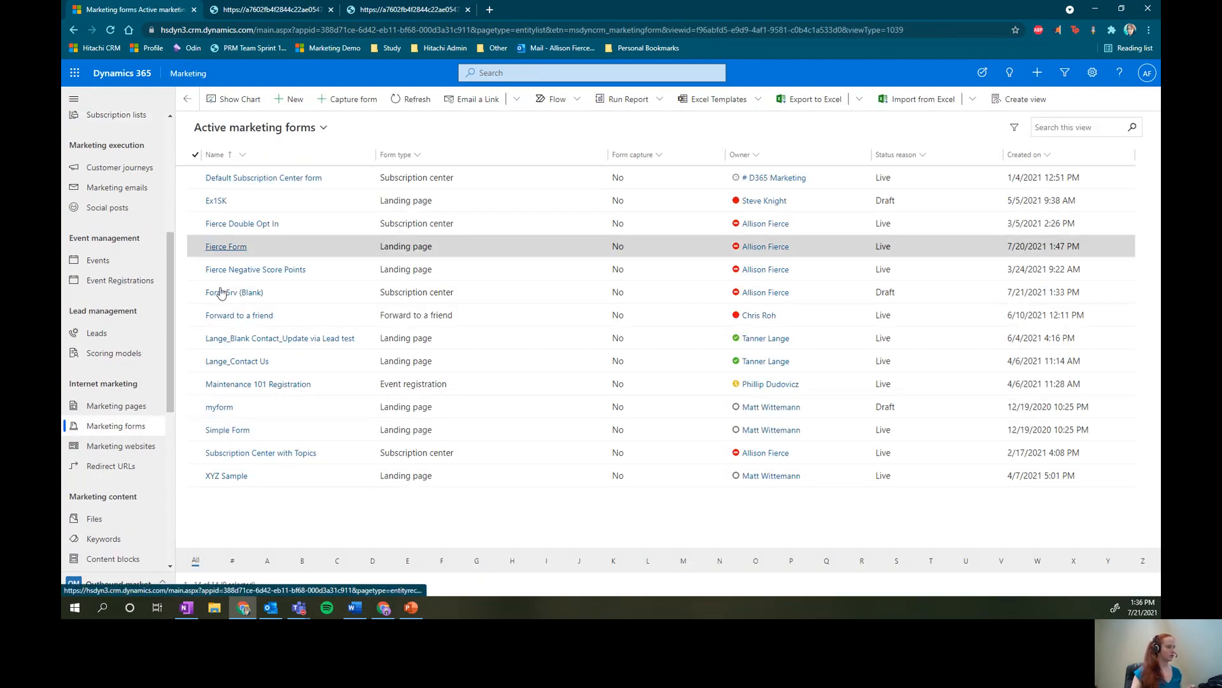
left_click(244, 292)
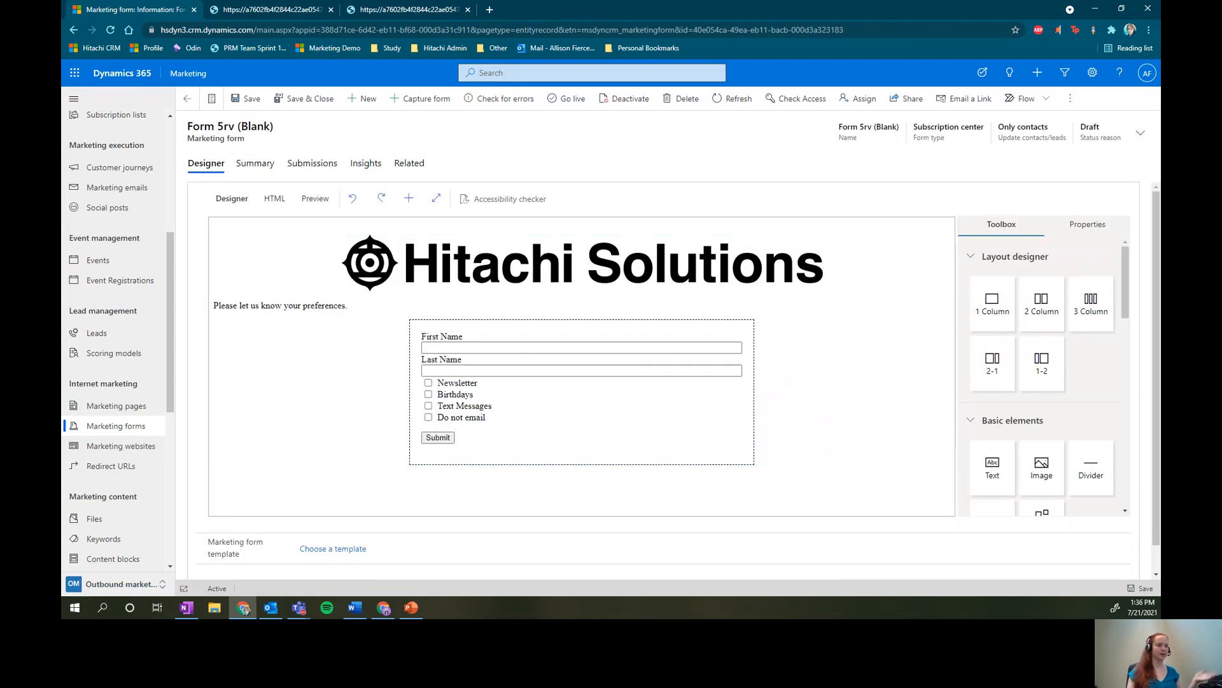
Add the Webinars subscription list to the form between Birthdays and Text Messages
scroll(1070, 340, "down", 8)
scroll(1070, 340, "down", 10)
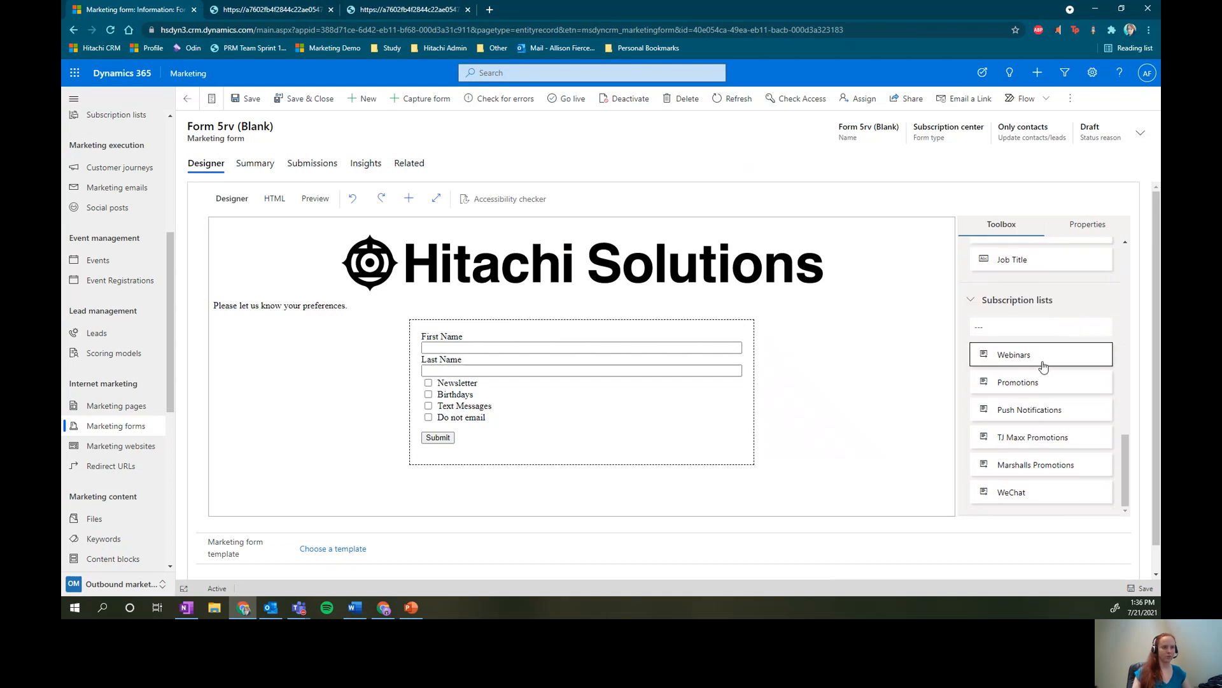
left_click_drag(1048, 357, 592, 414)
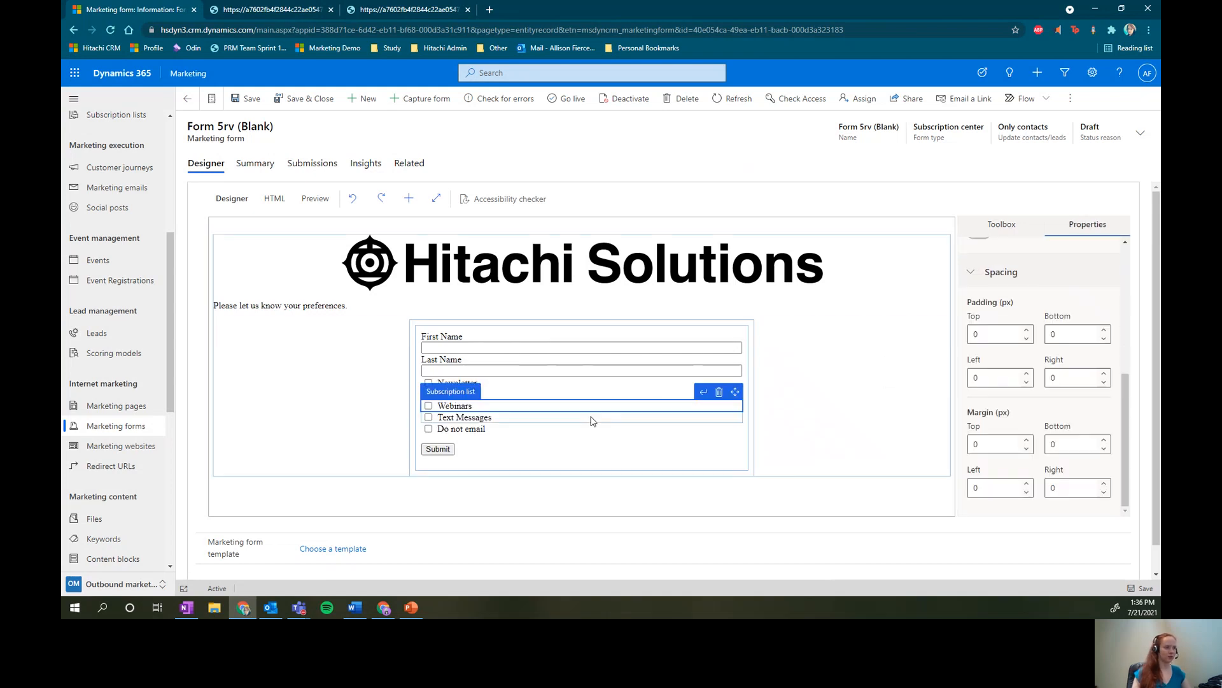
left_click(827, 391)
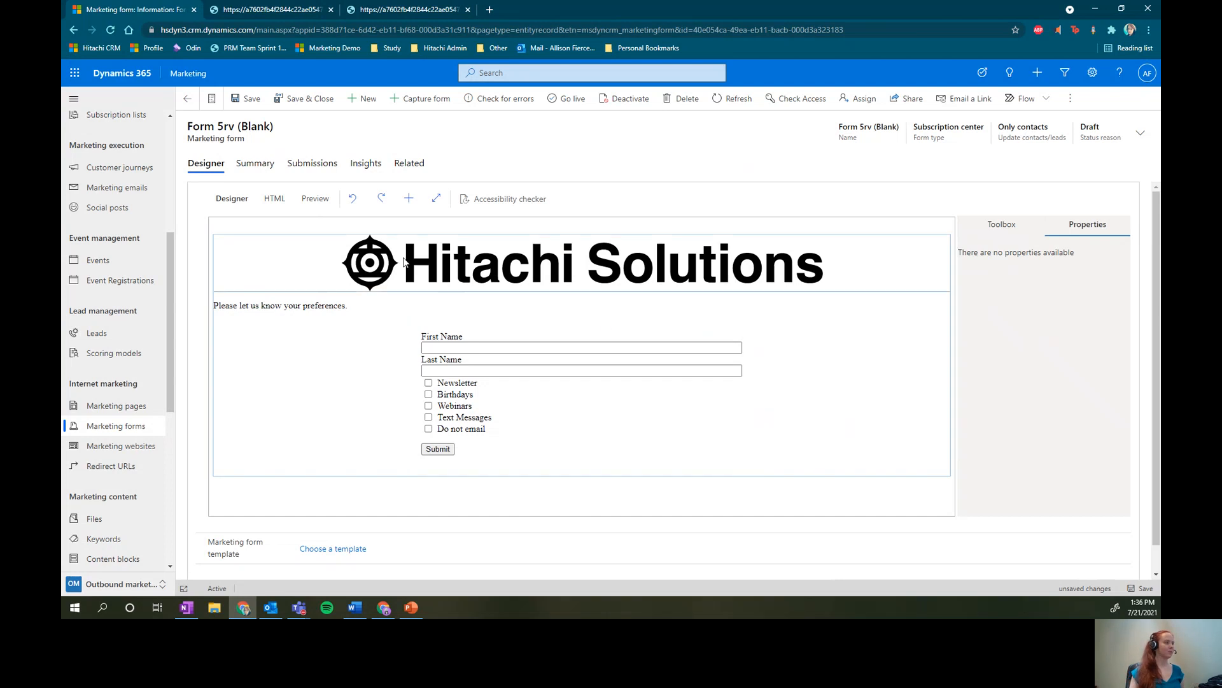
Save the subscription center form and check it for errors
left_click(245, 101)
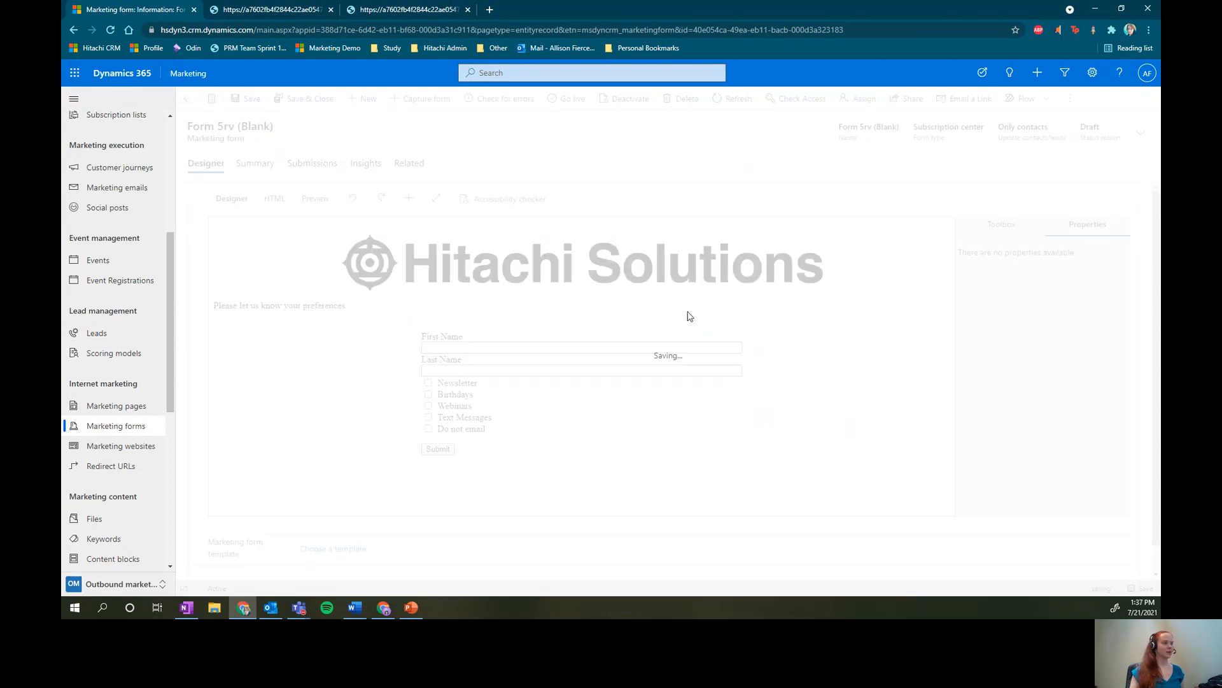
left_click(509, 100)
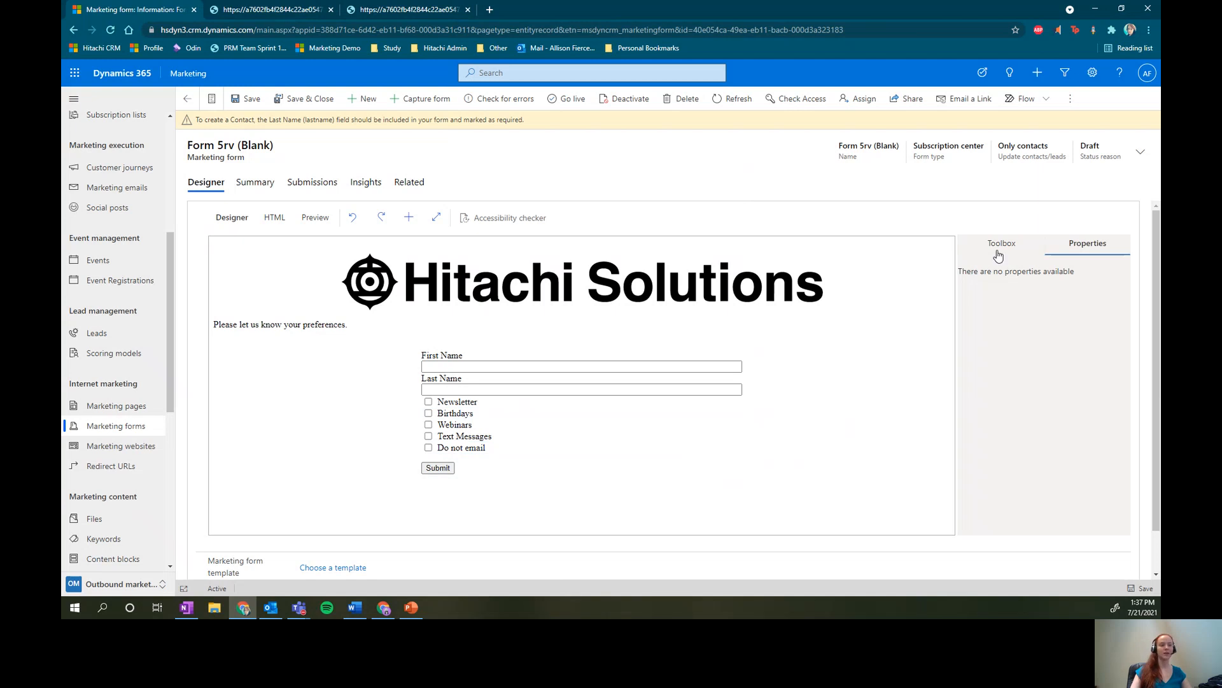
Look up the email field and add it to the form between Last Name and the Newsletter checkbox
left_click(1022, 251)
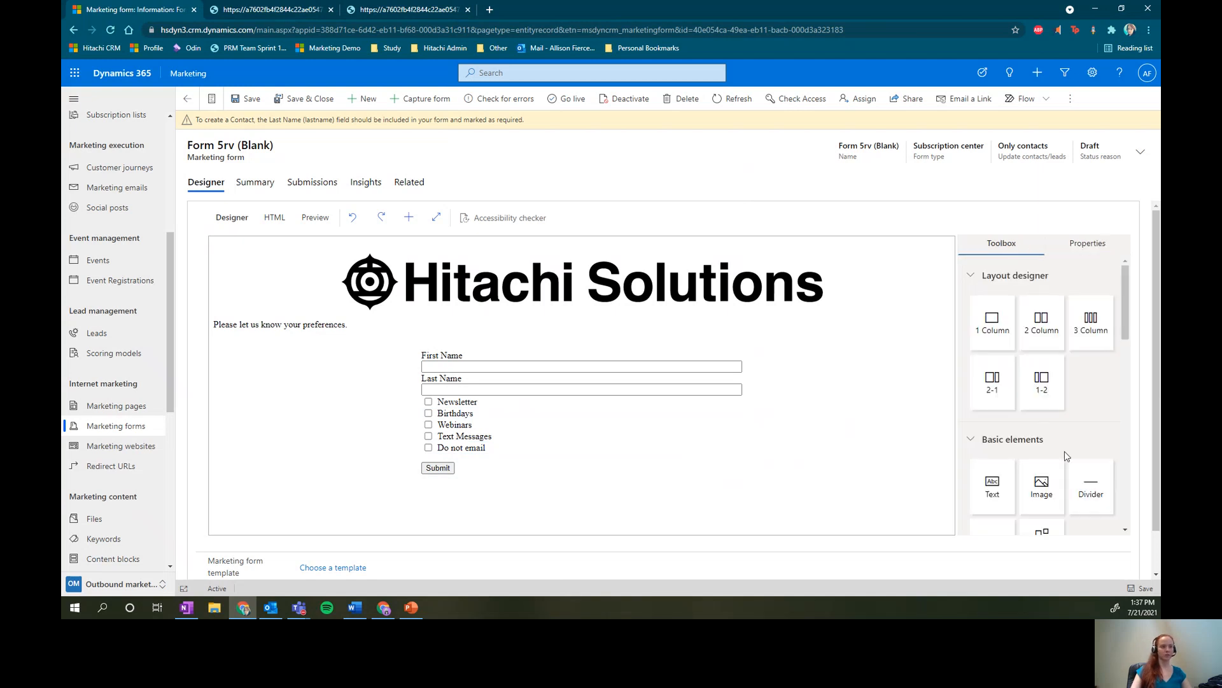
scroll(1068, 445, "down", 10)
scroll(1070, 436, "up", 3)
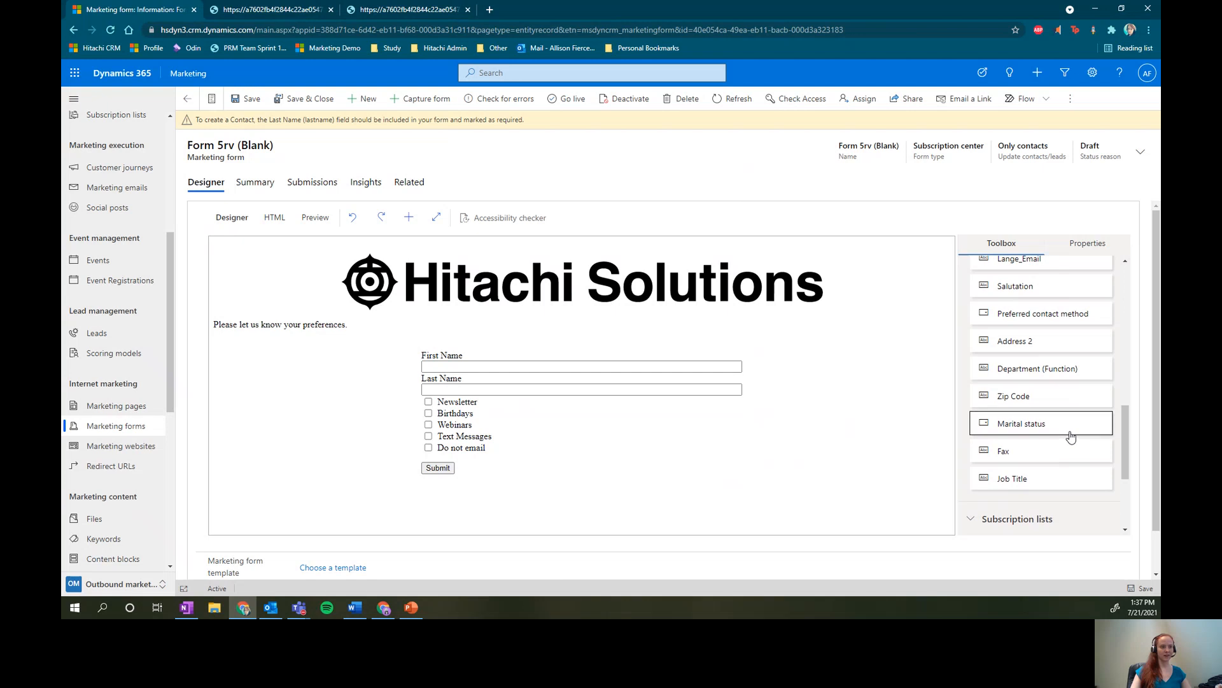
scroll(1069, 433, "up", 3)
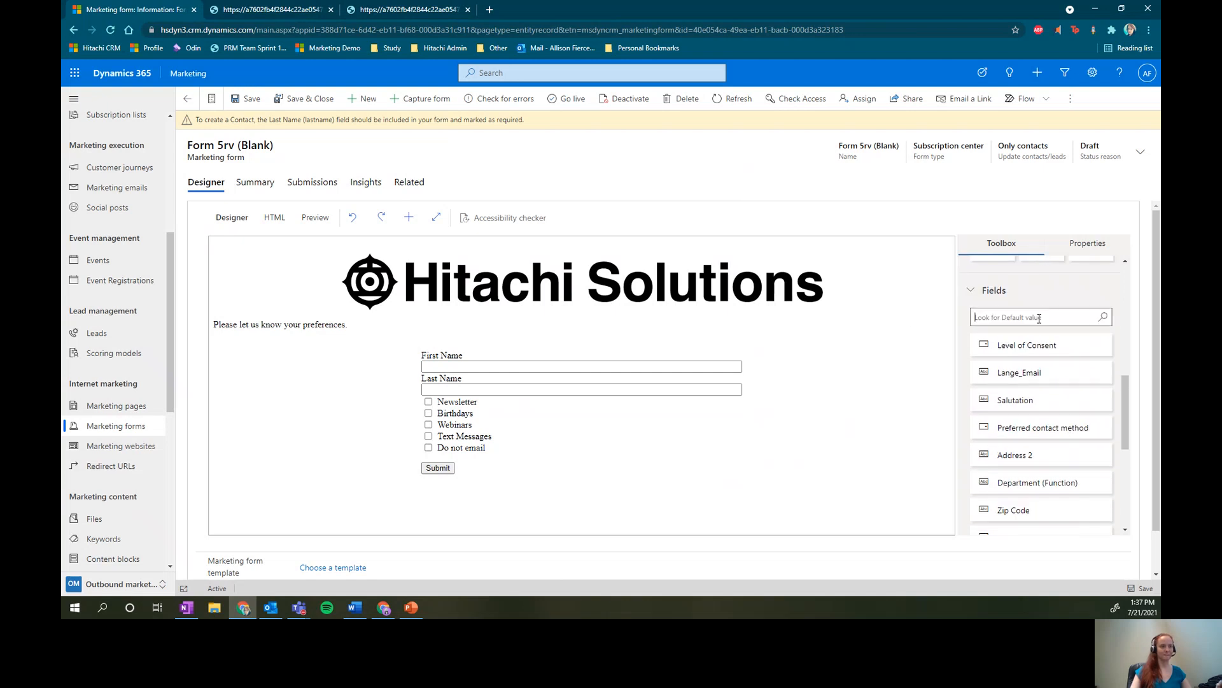
type("email")
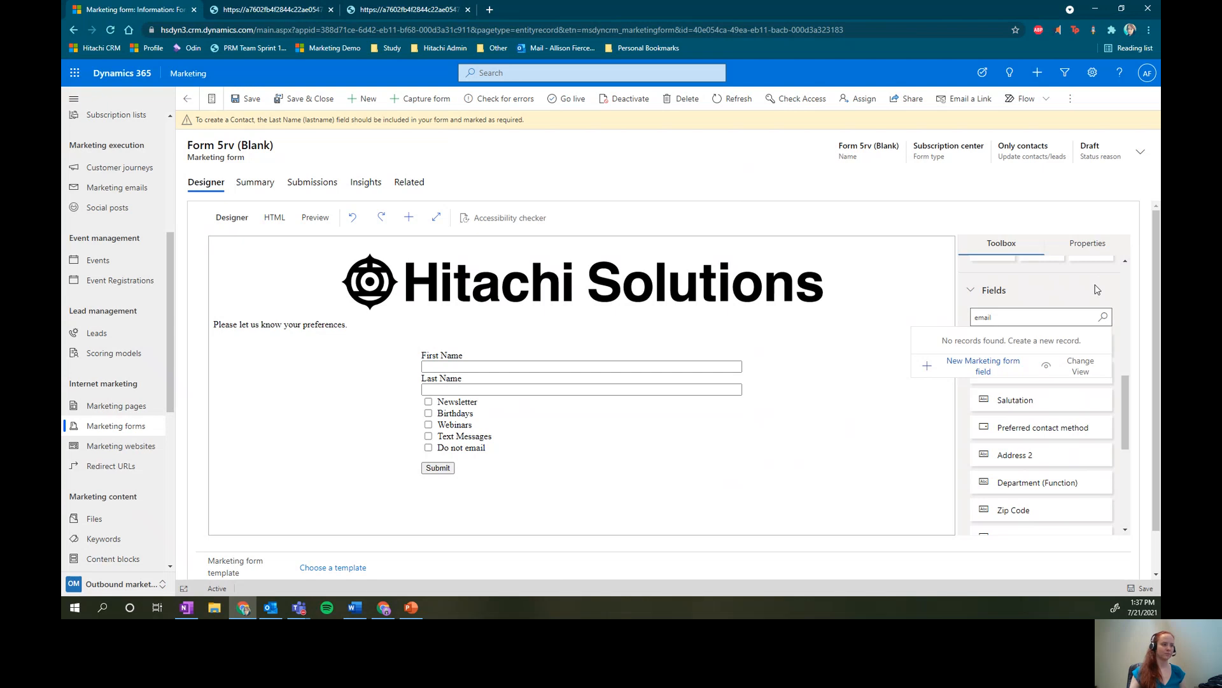
left_click(1130, 380)
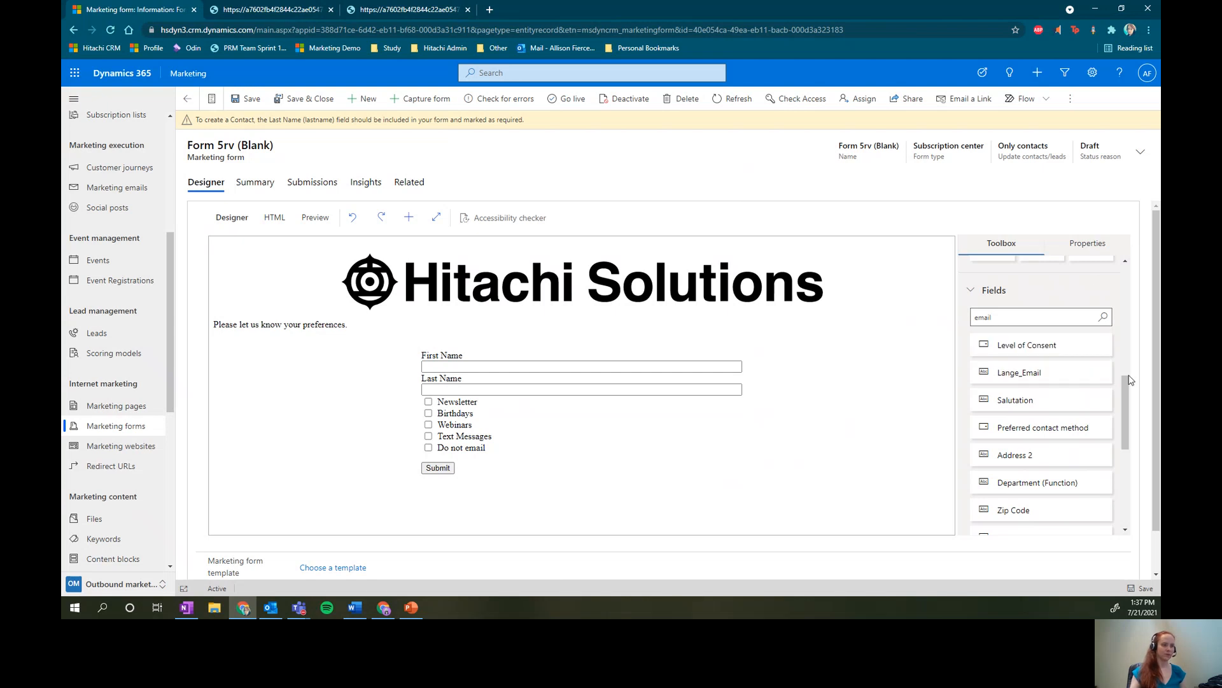
scroll(1053, 385, "down", 3)
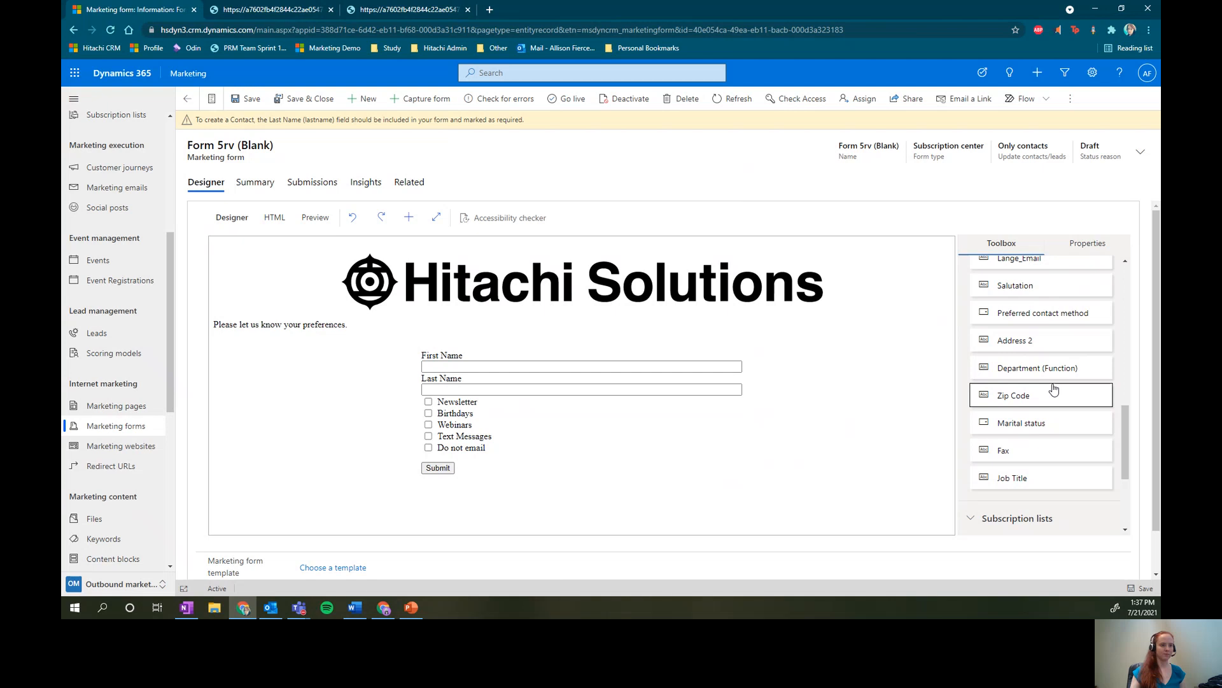
scroll(1054, 387, "up", 3)
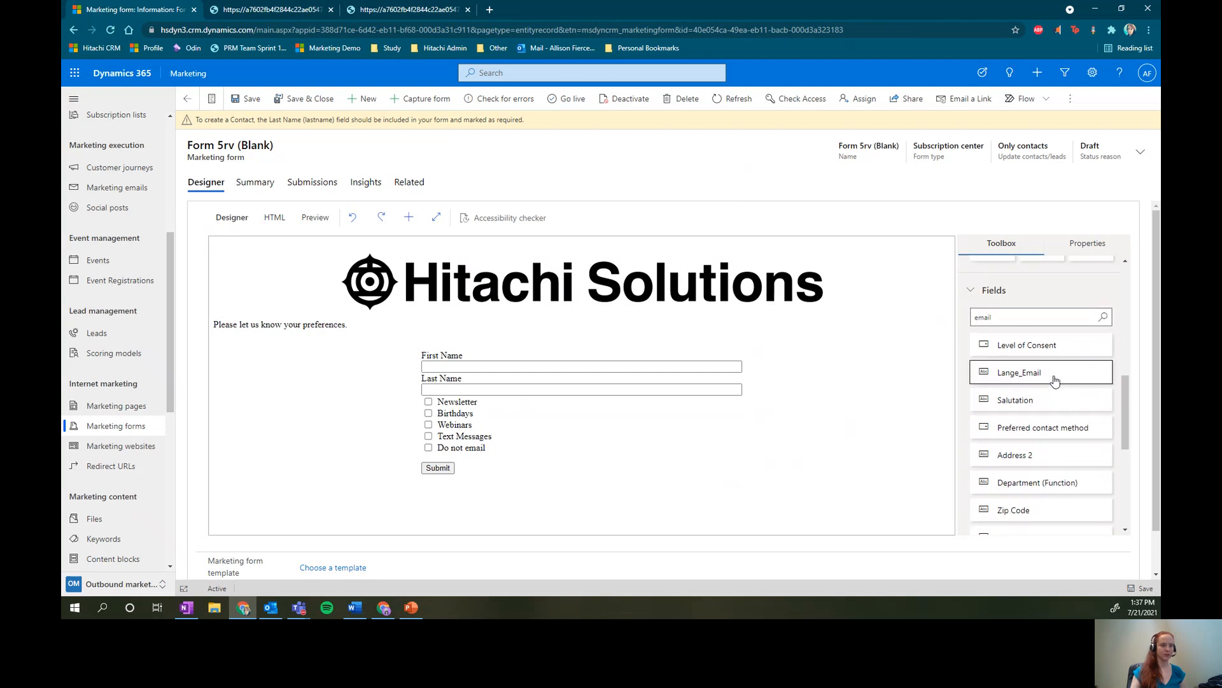
left_click_drag(1055, 380, 562, 419)
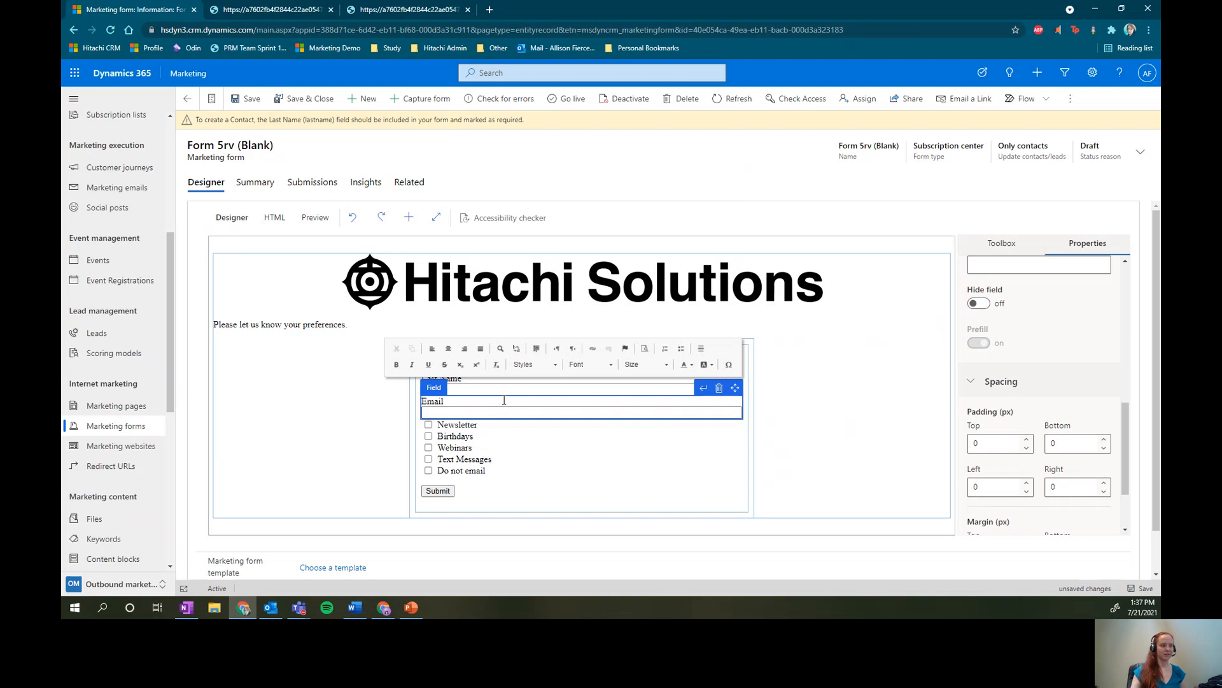
Mark the Email and Last Name fields on the form as required
scroll(1032, 411, "down", 2)
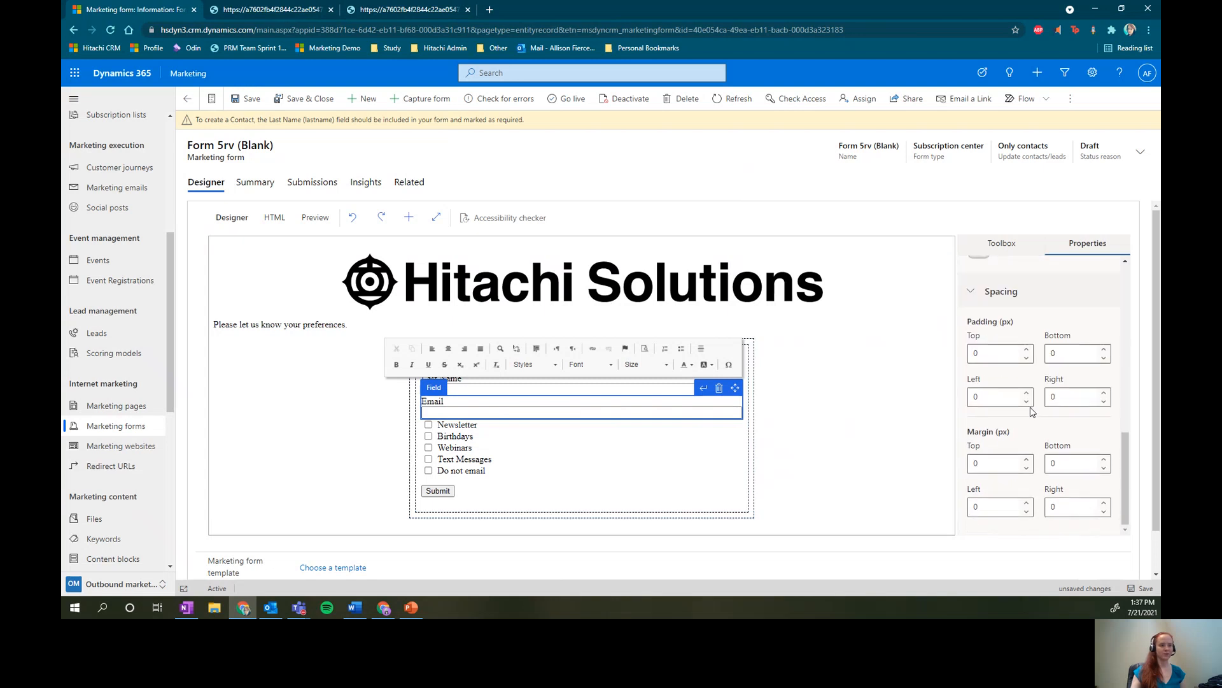
scroll(1019, 433, "up", 4)
scroll(1001, 452, "up", 3)
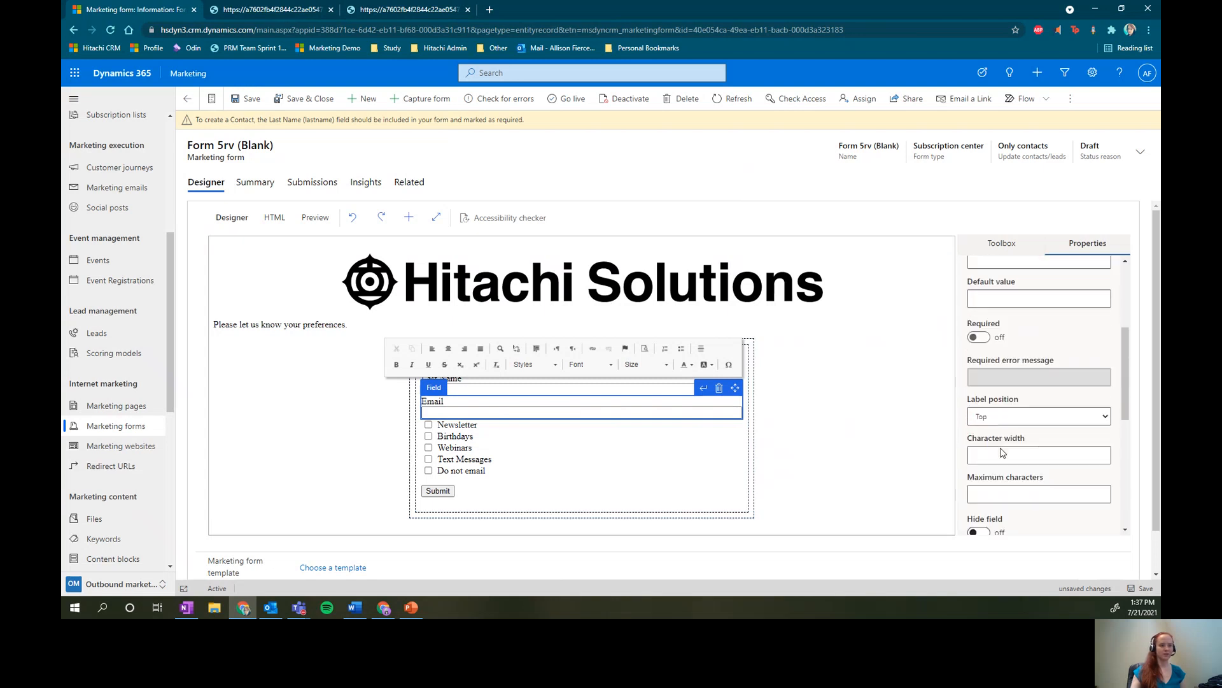
left_click(980, 420)
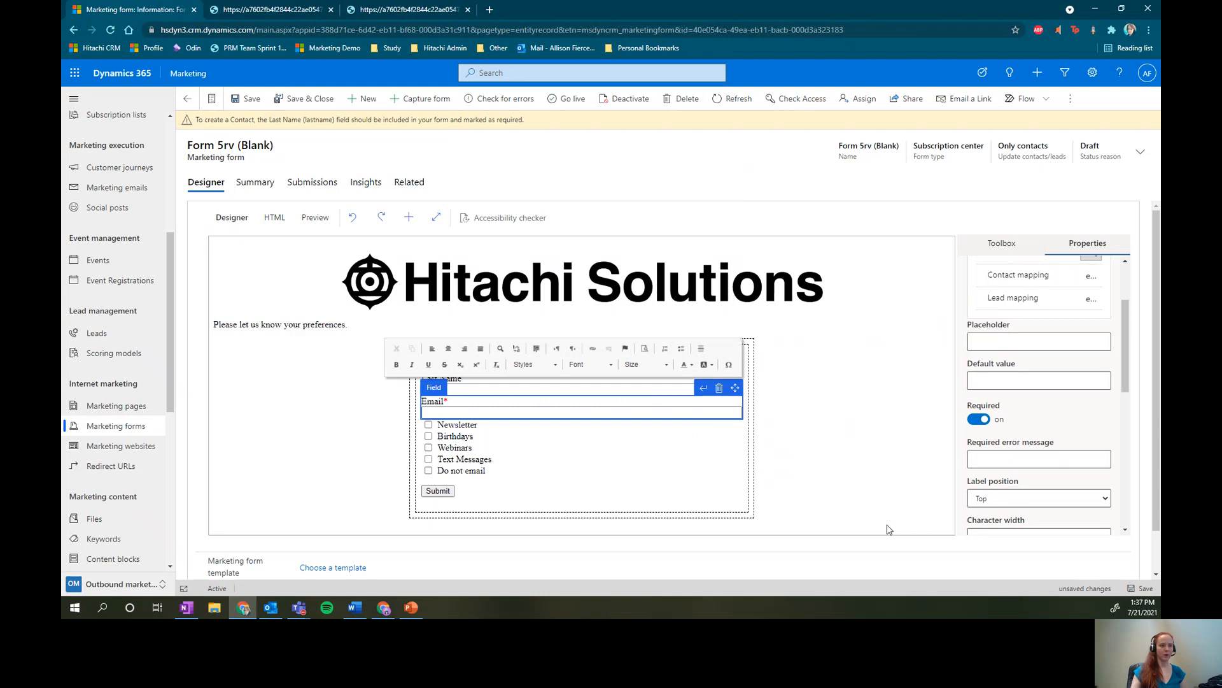
left_click(871, 387)
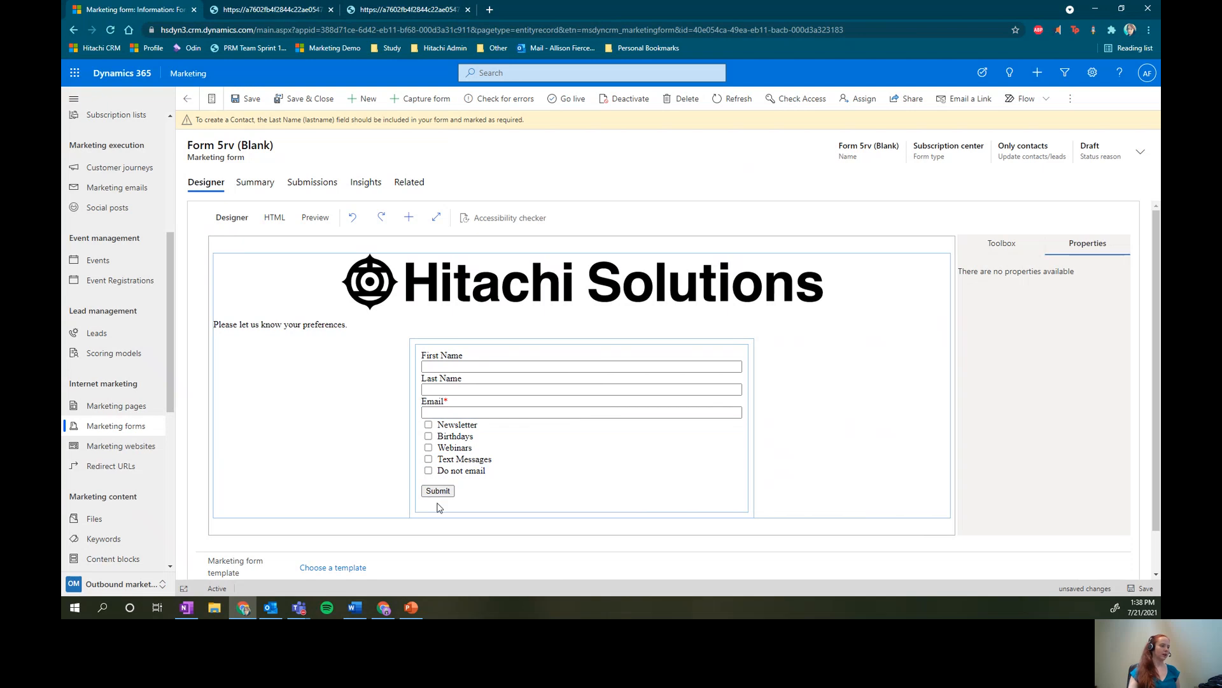
left_click(470, 390)
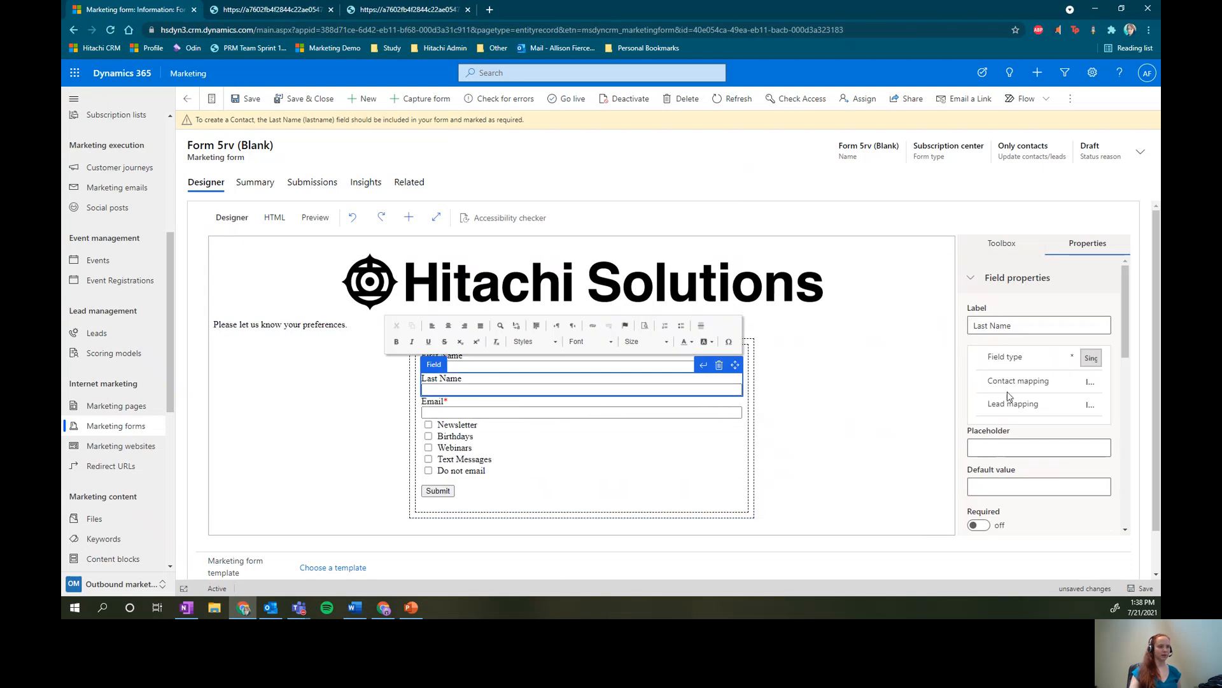
left_click(979, 525)
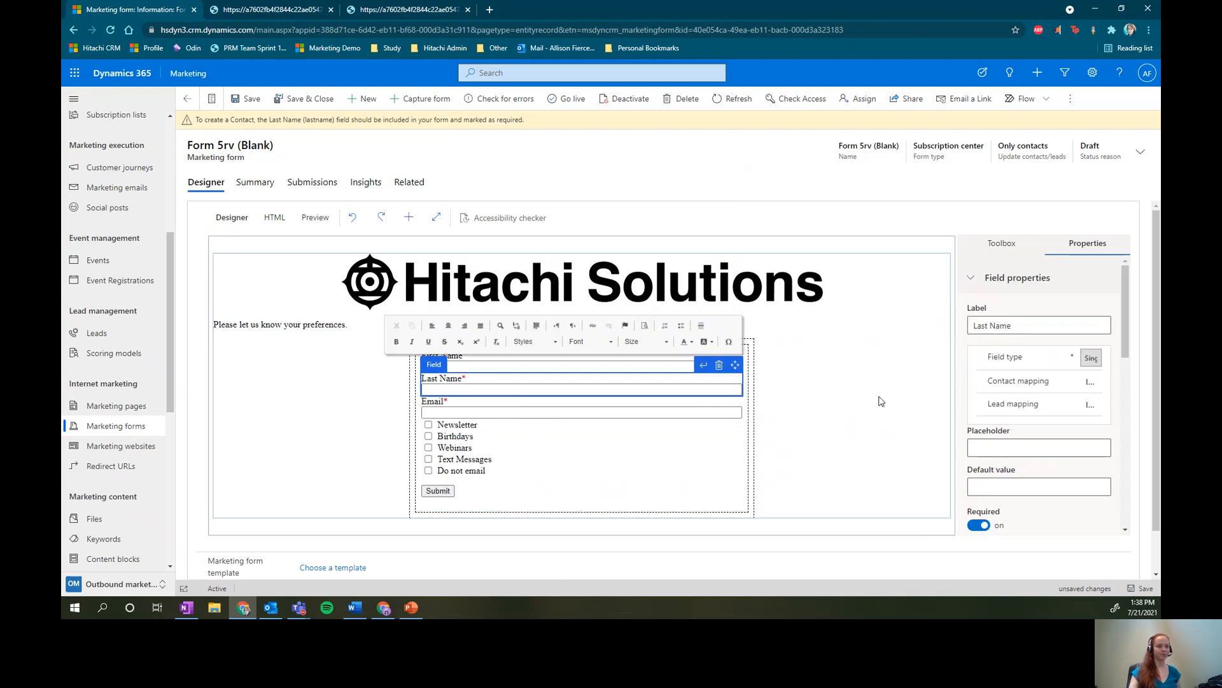
Save the form with its required fields and take it live
left_click(240, 105)
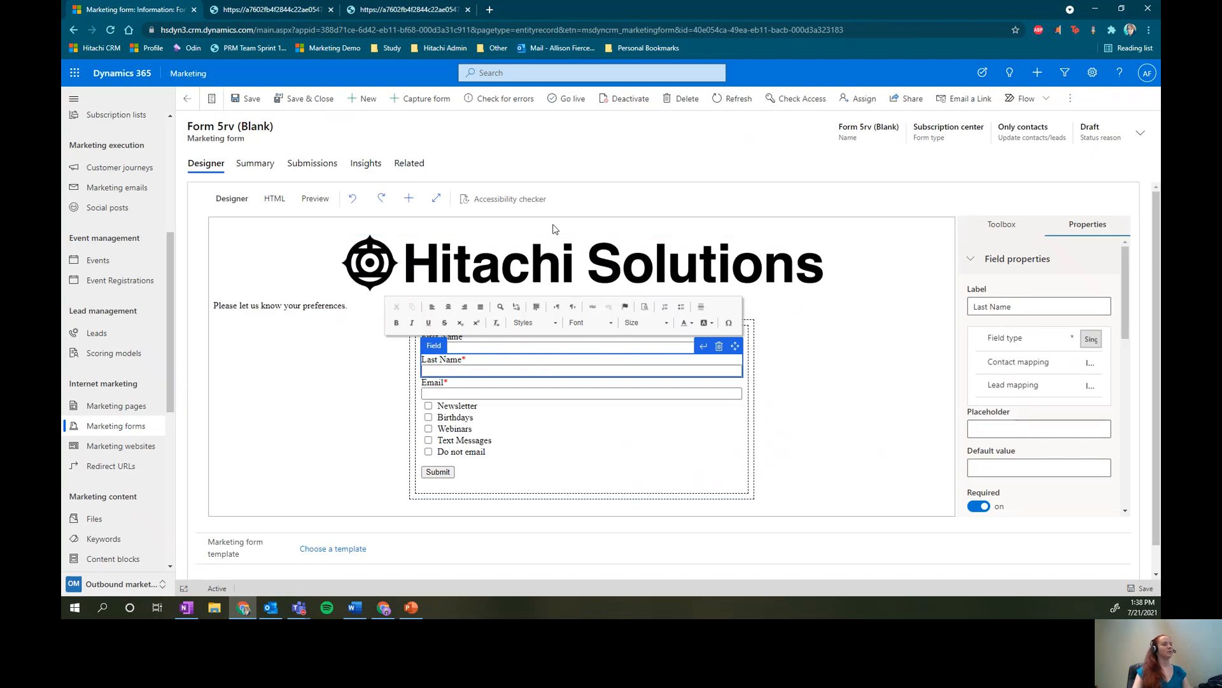
left_click(575, 109)
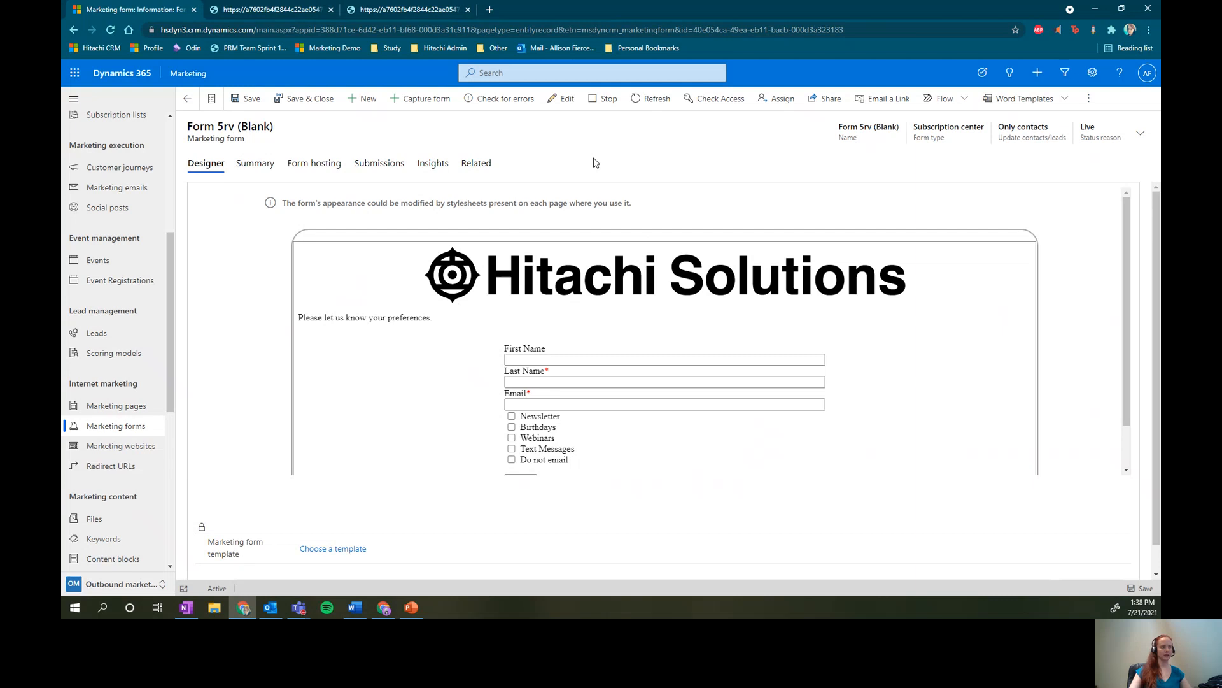
Create a new marketing page, skipping the template selection to start from a blank layout
left_click(128, 410)
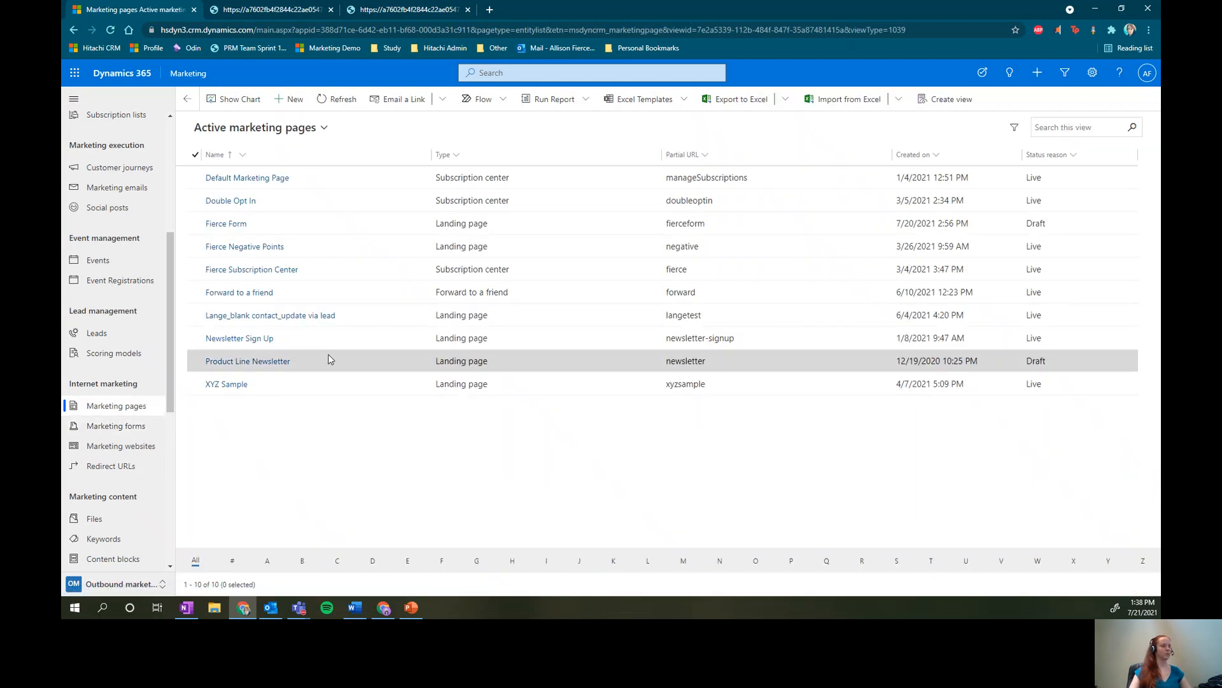
left_click(292, 99)
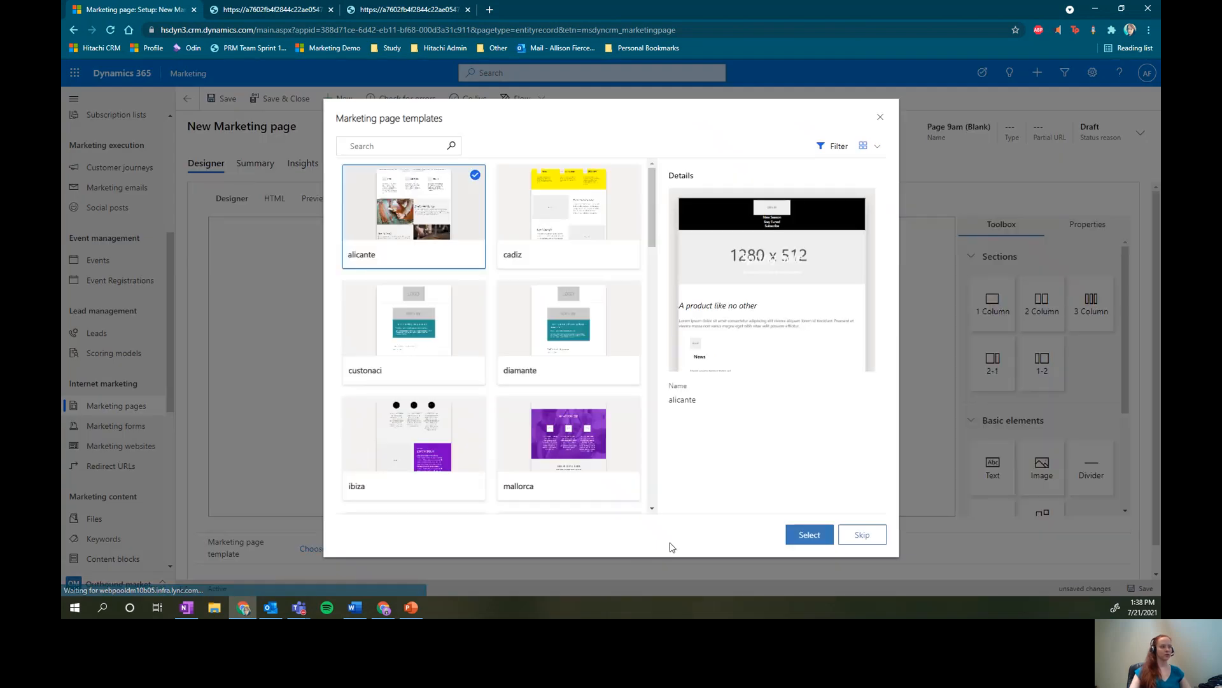
left_click(862, 534)
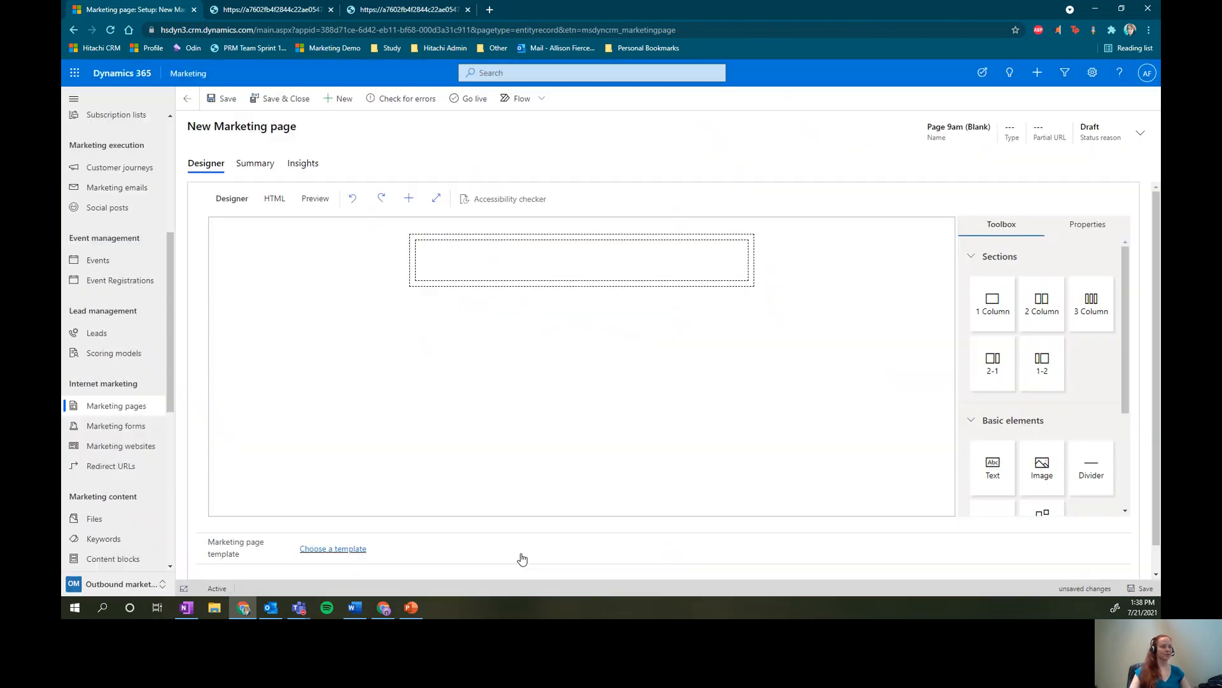
Add a form element to the blank page's empty section and try to open its marketing form setting
scroll(1092, 445, "down", 2)
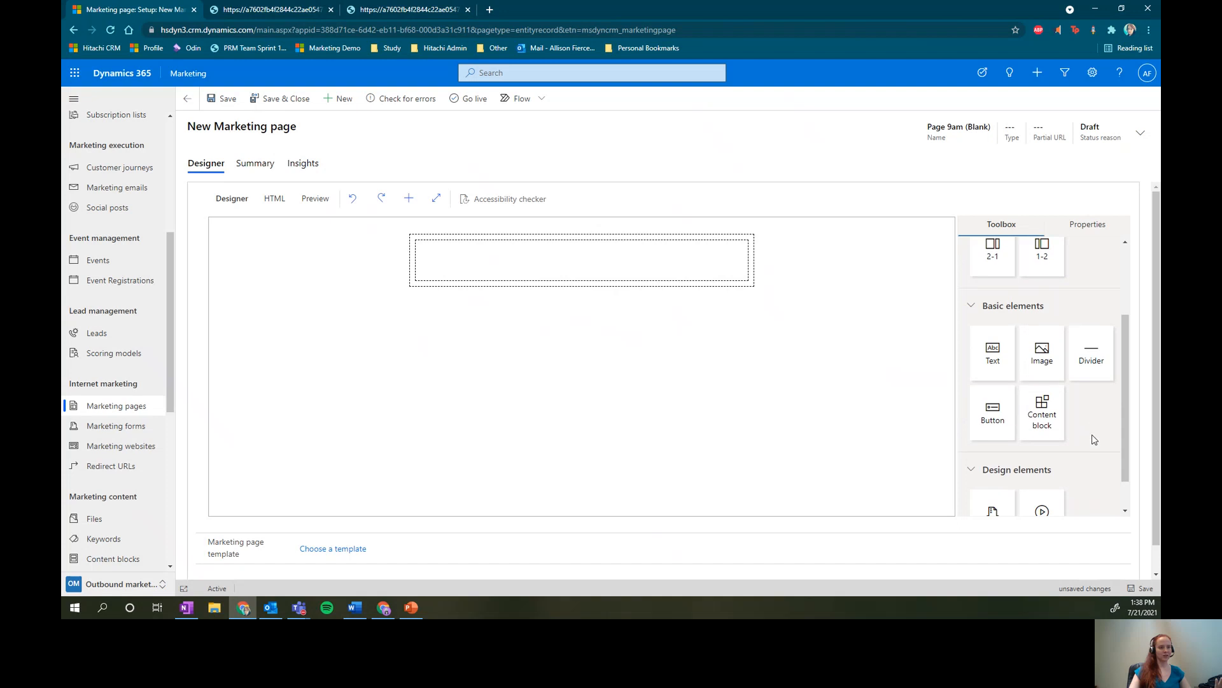
scroll(1051, 436, "up", 2)
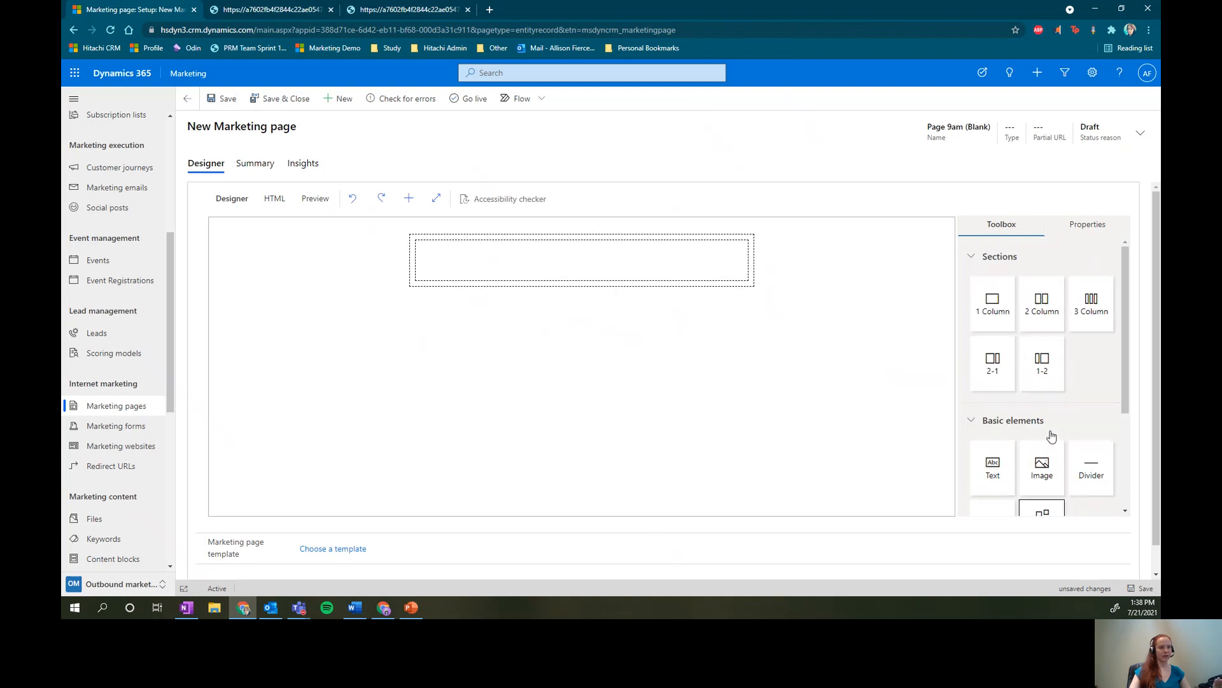
scroll(1051, 436, "down", 2)
left_click_drag(987, 469, 582, 267)
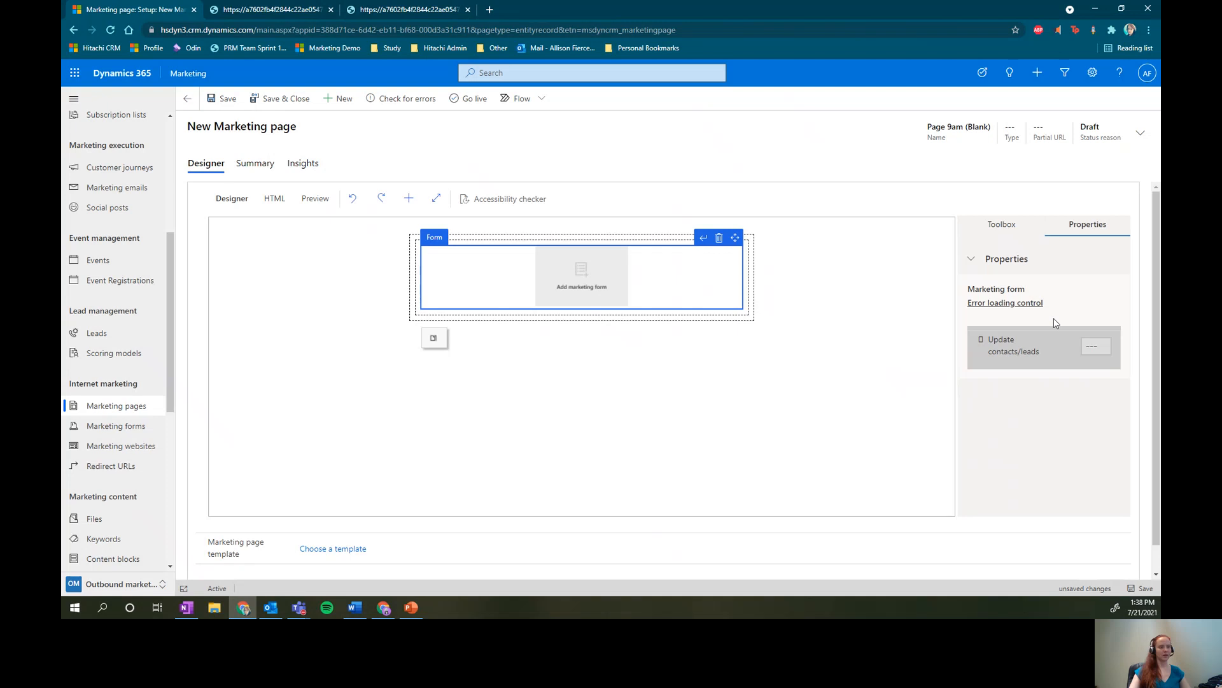
left_click(1007, 303)
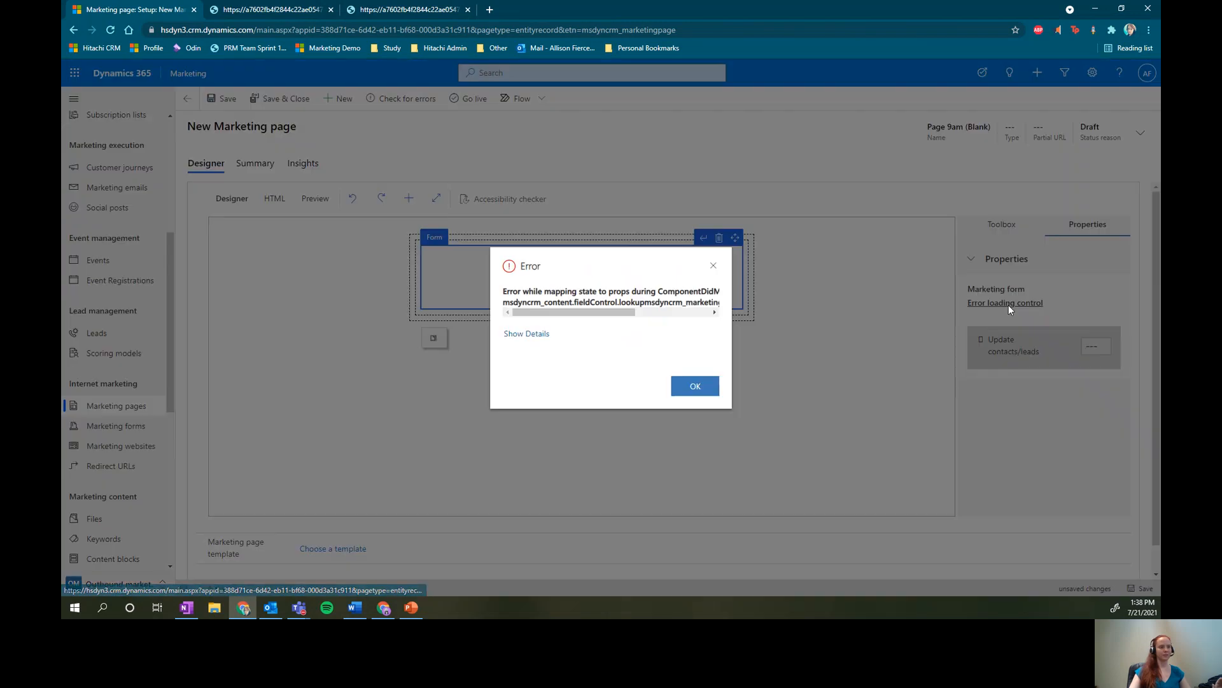
left_click(719, 266)
Set the page type to Subscription center and the partial URL to testsubscription, and save the page
left_click(1141, 132)
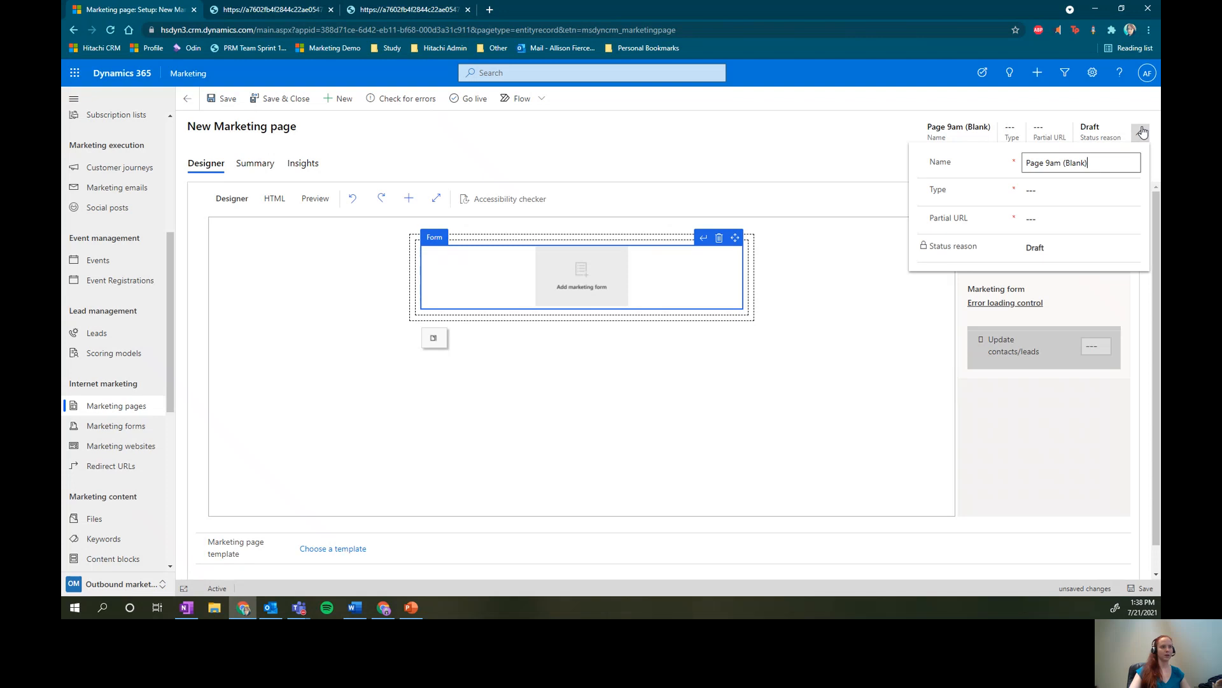
left_click(1057, 191)
left_click(1057, 191)
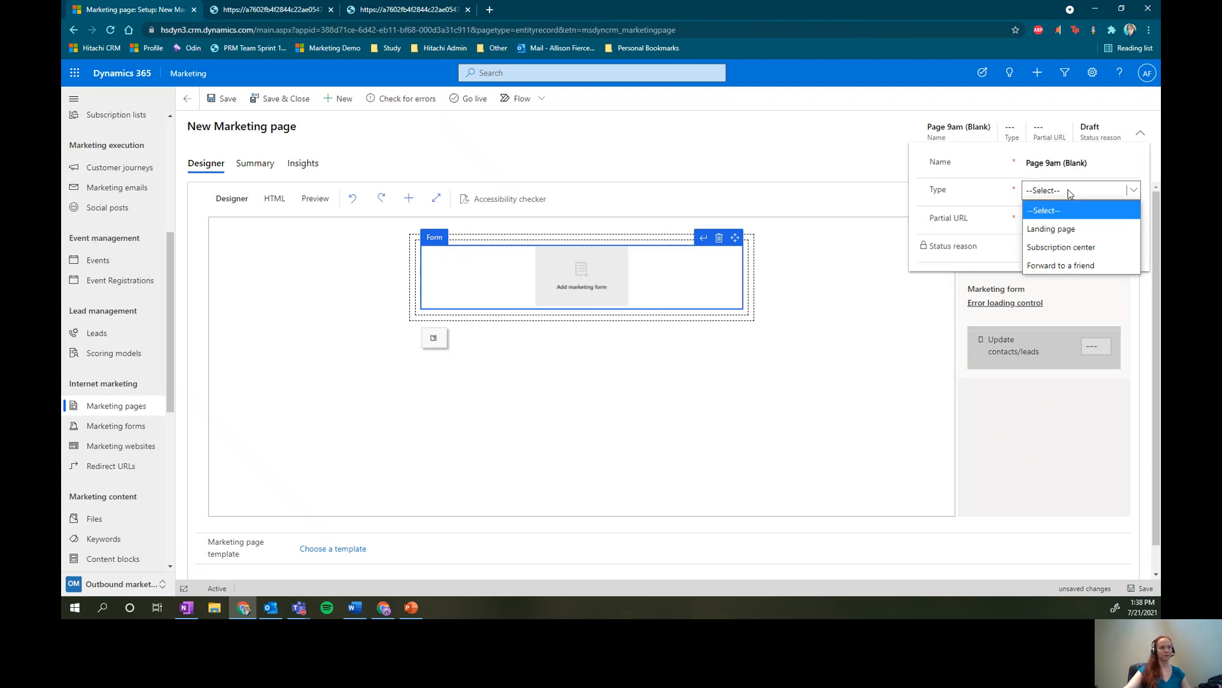
left_click(1080, 252)
left_click(1088, 218)
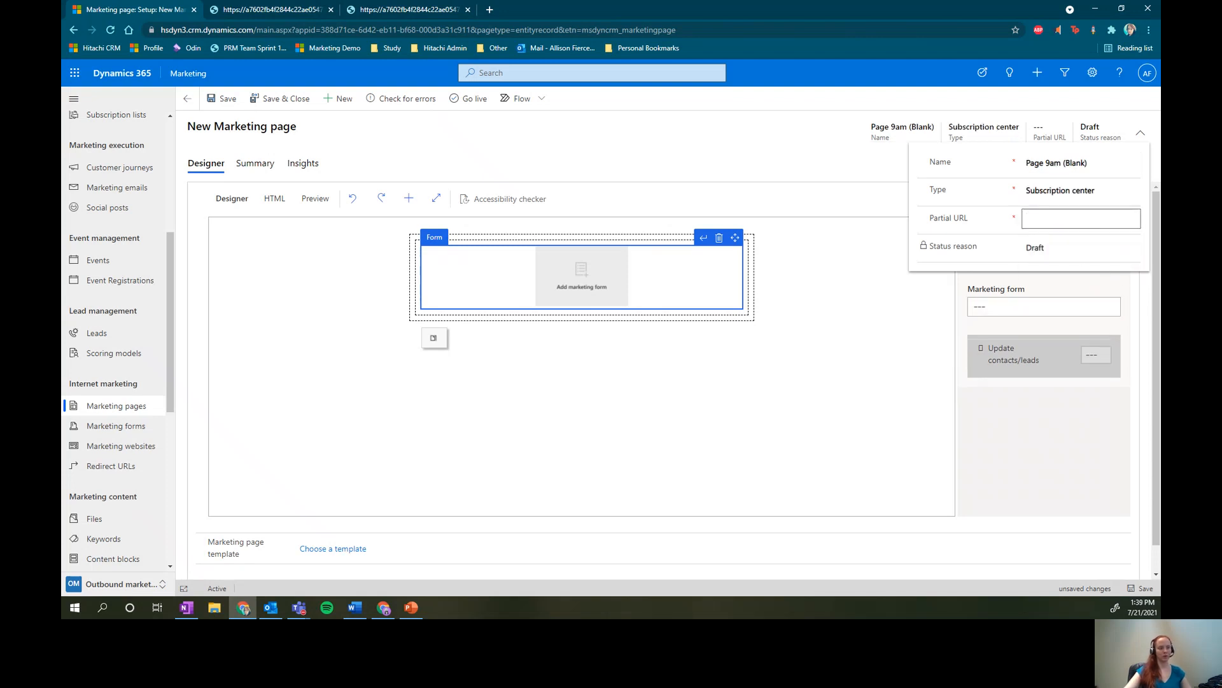
type("te")
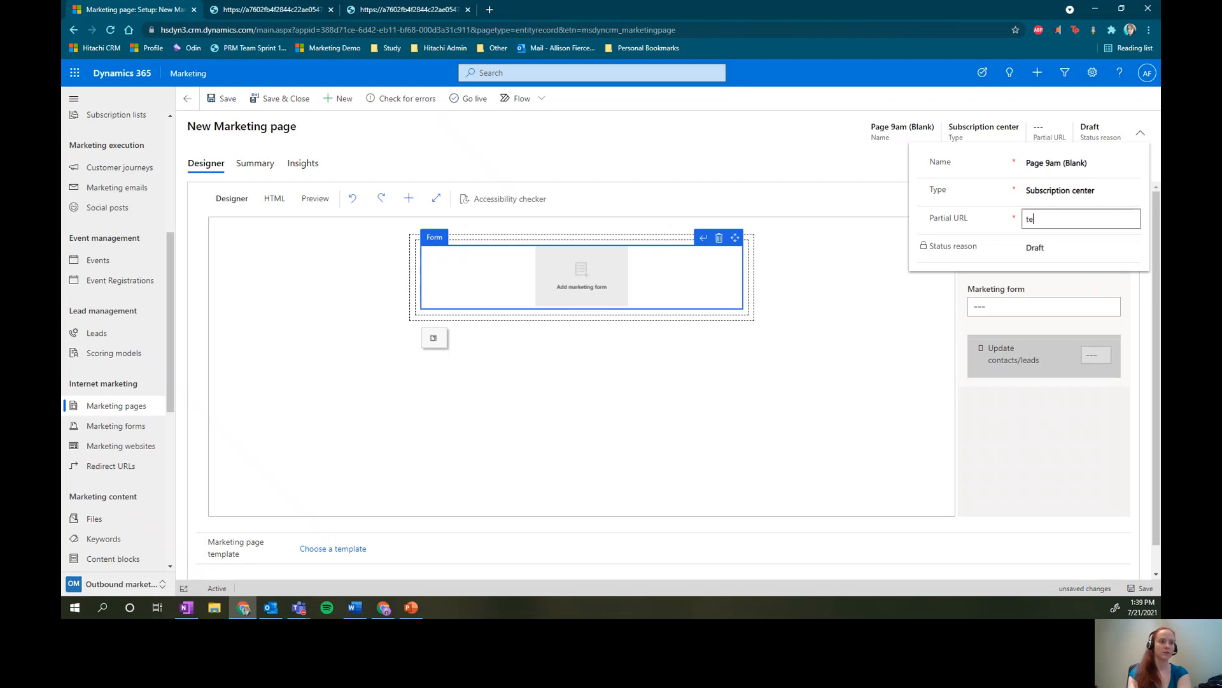
type("stsubscription")
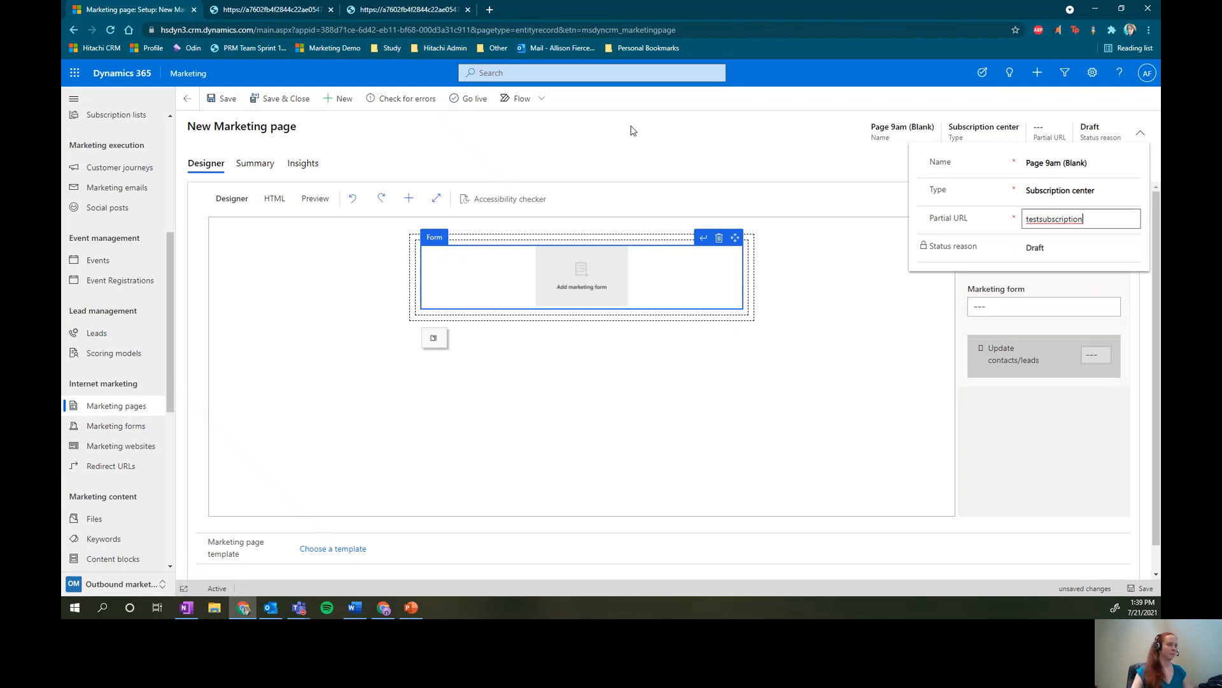
left_click(625, 137)
left_click(219, 98)
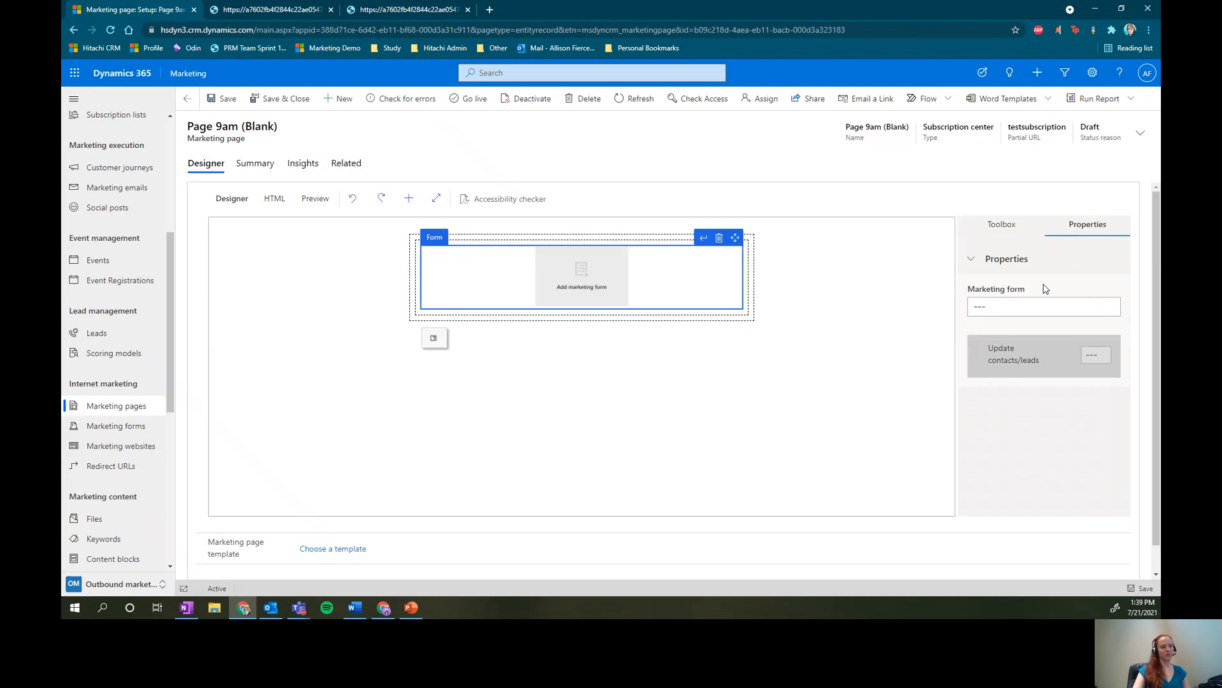
Assign the marketing form "Form 5rv (Blank)" to the form element on the page
left_click(1113, 308)
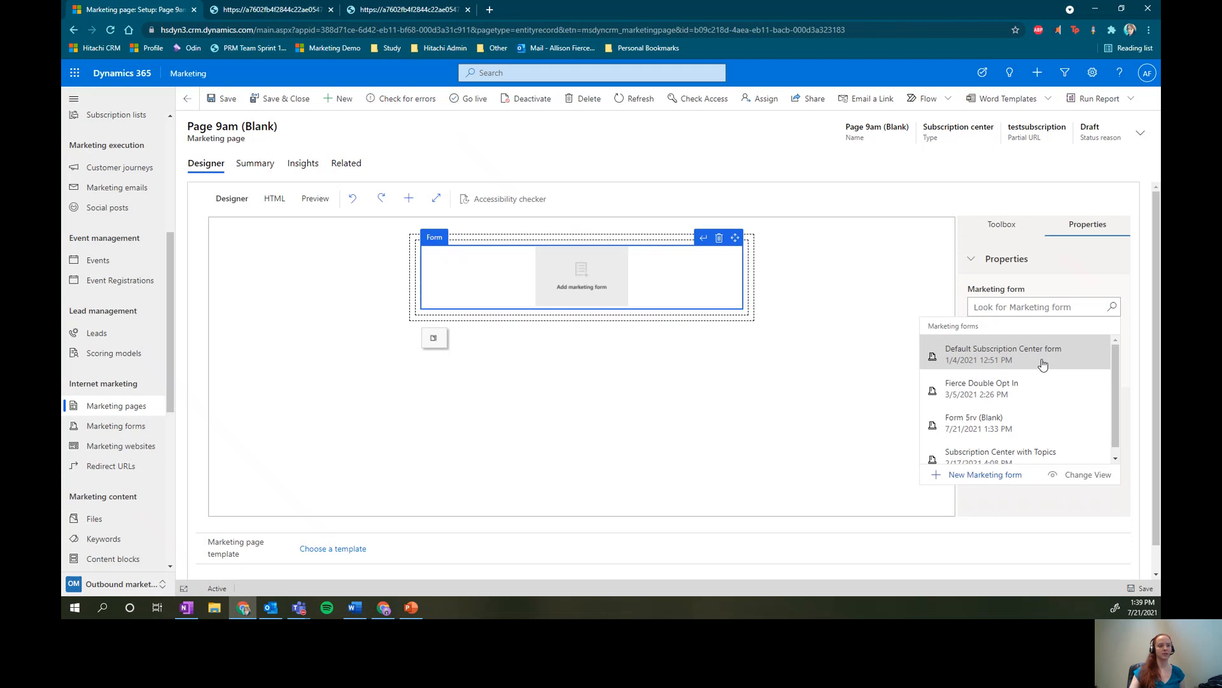
scroll(1037, 382, "down", 1)
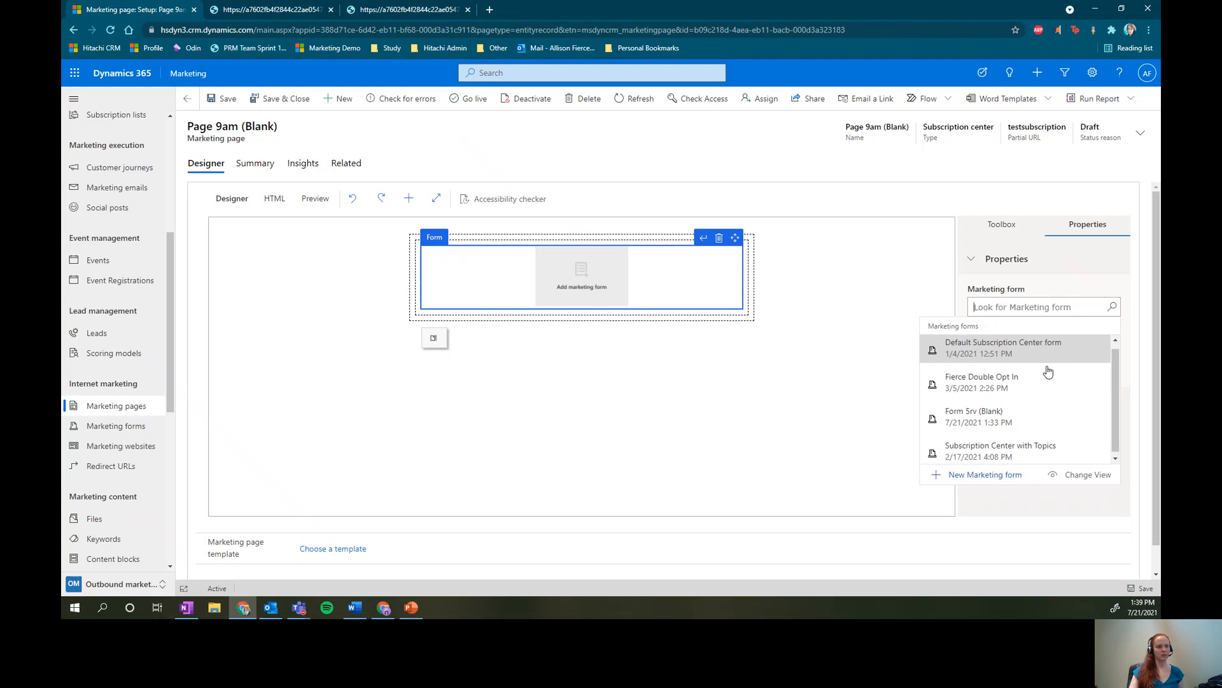
left_click(1024, 415)
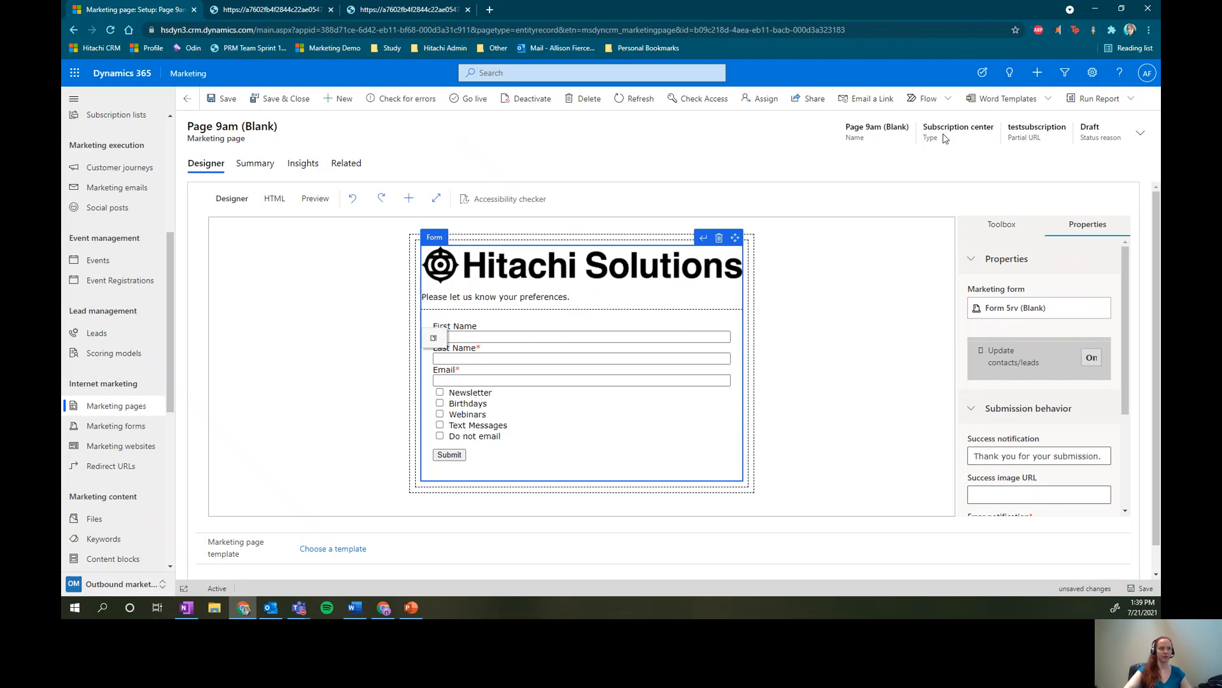
left_click(800, 341)
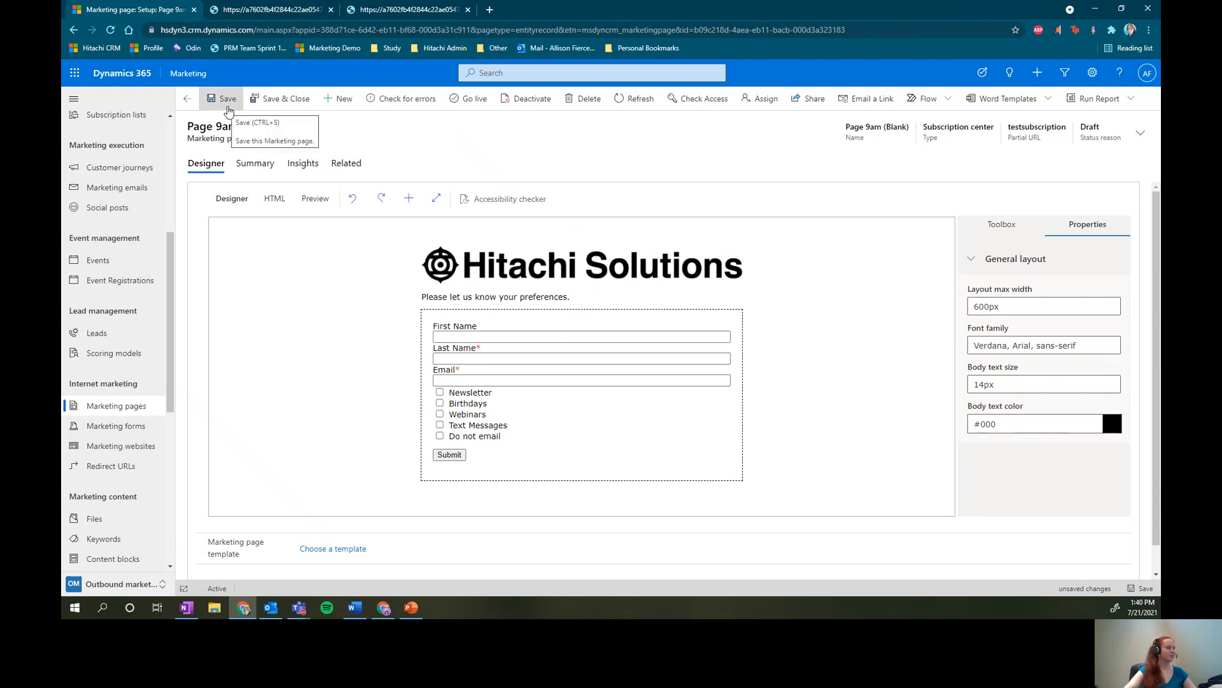
Save the marketing page, check it for errors and take it live, accepting the cookie notice
left_click(229, 111)
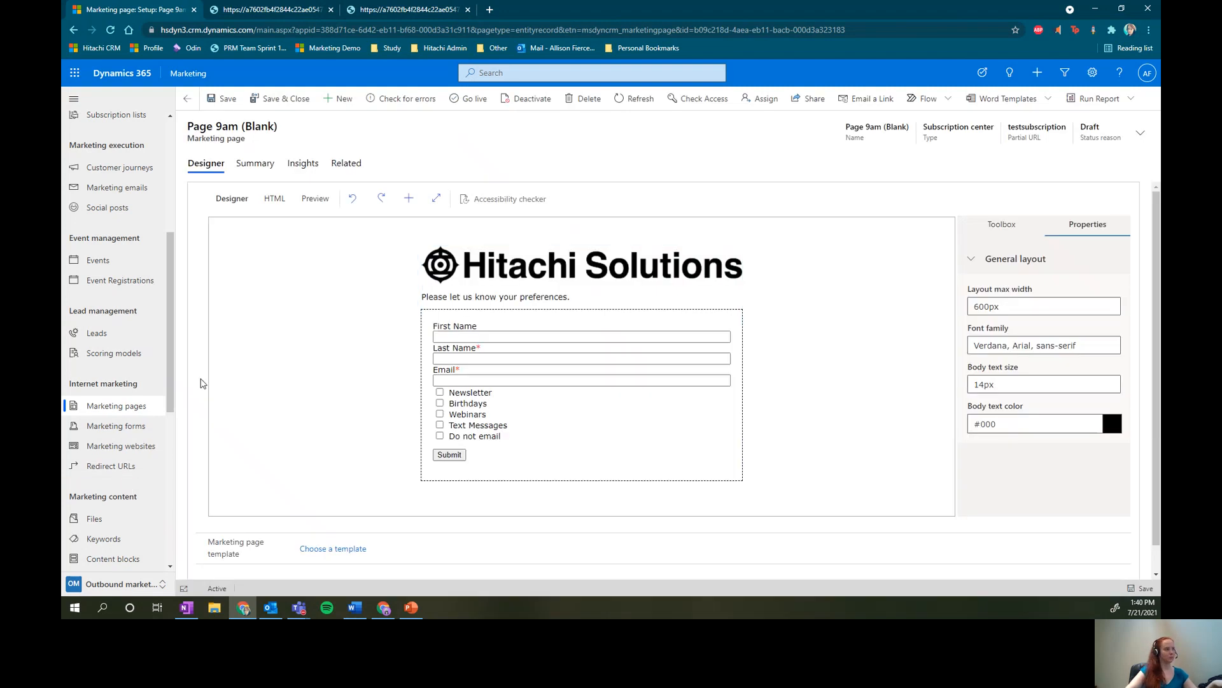
left_click(430, 107)
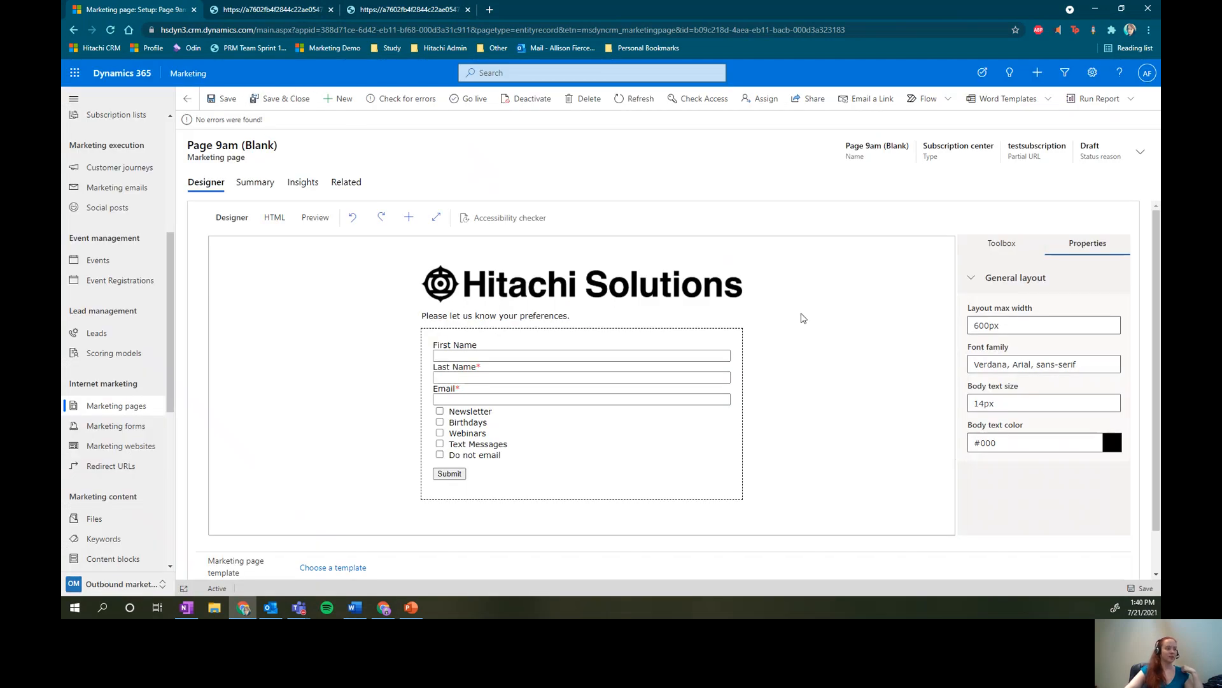
left_click(466, 101)
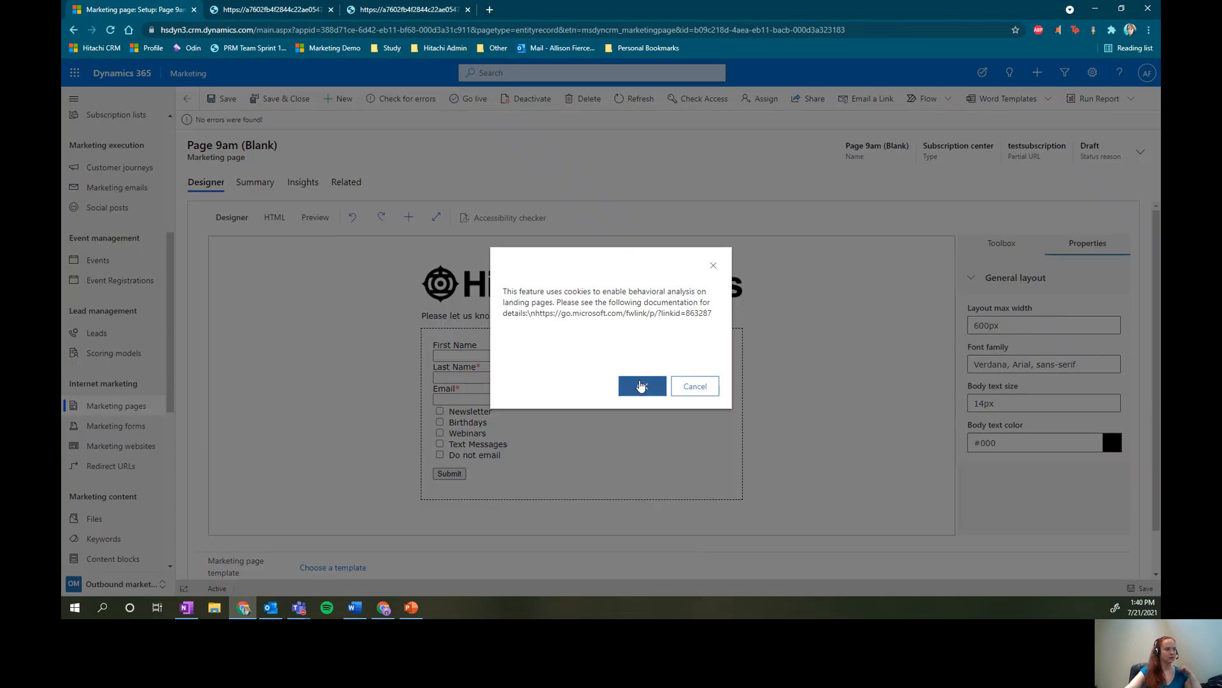
left_click(642, 385)
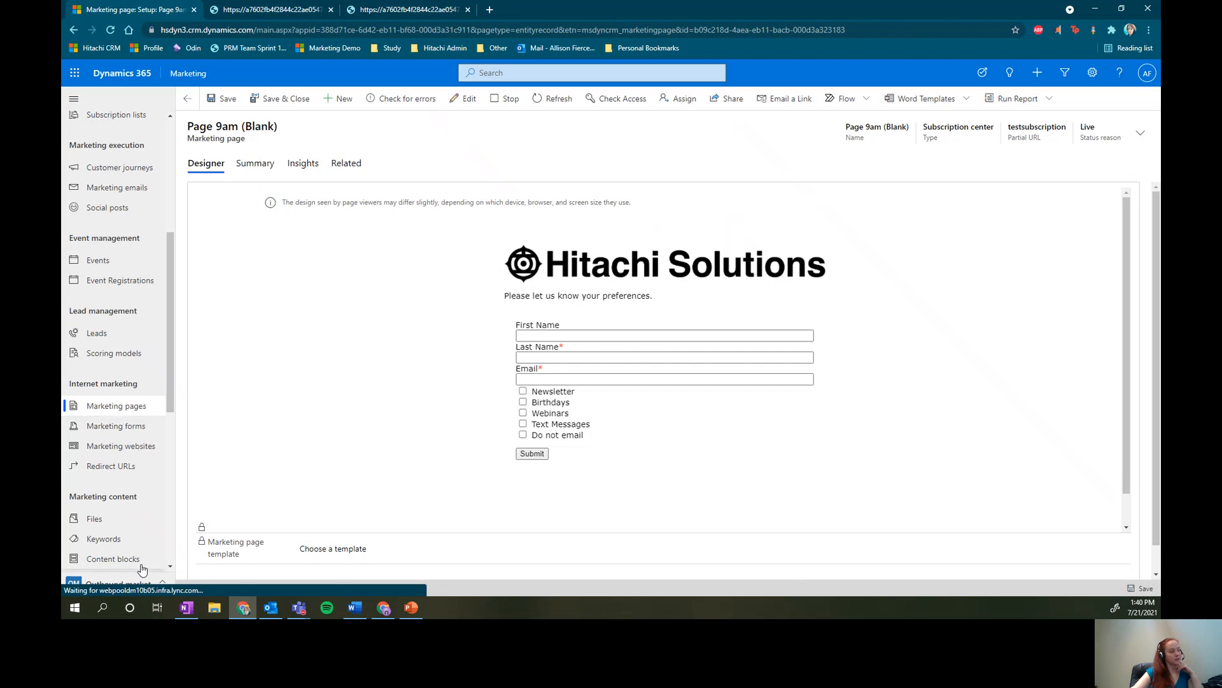
Create a new content settings record named Test and fill in its main address
scroll(124, 484, "down", 5)
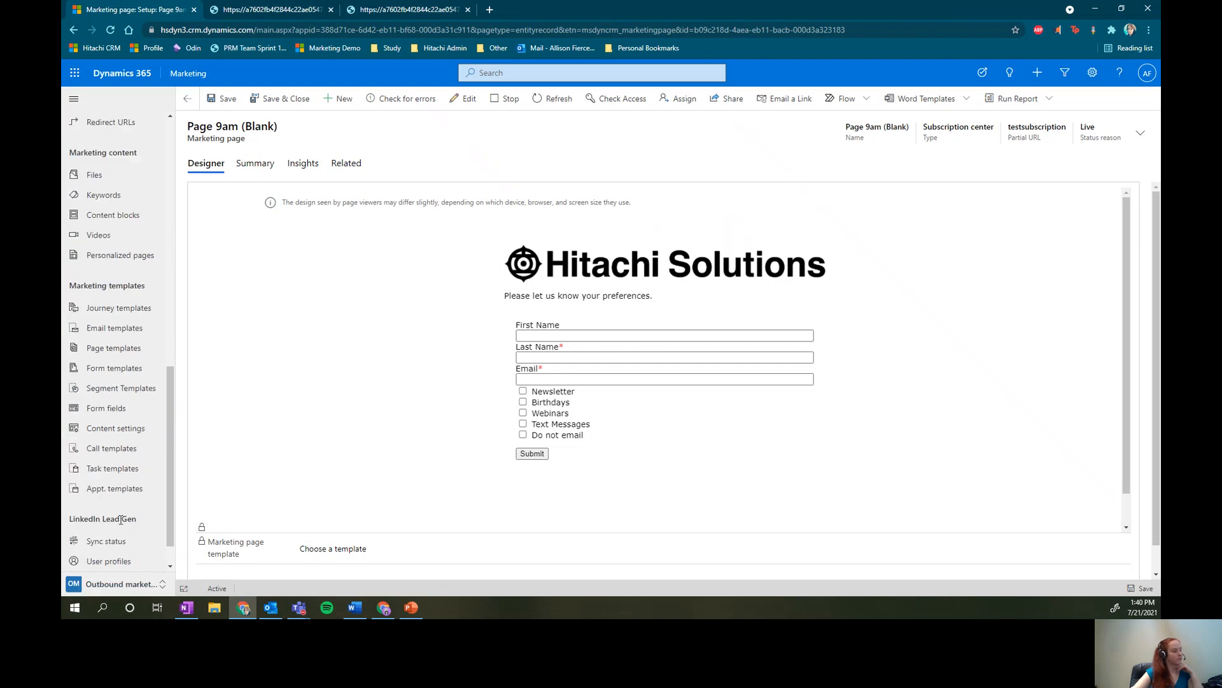
left_click(109, 434)
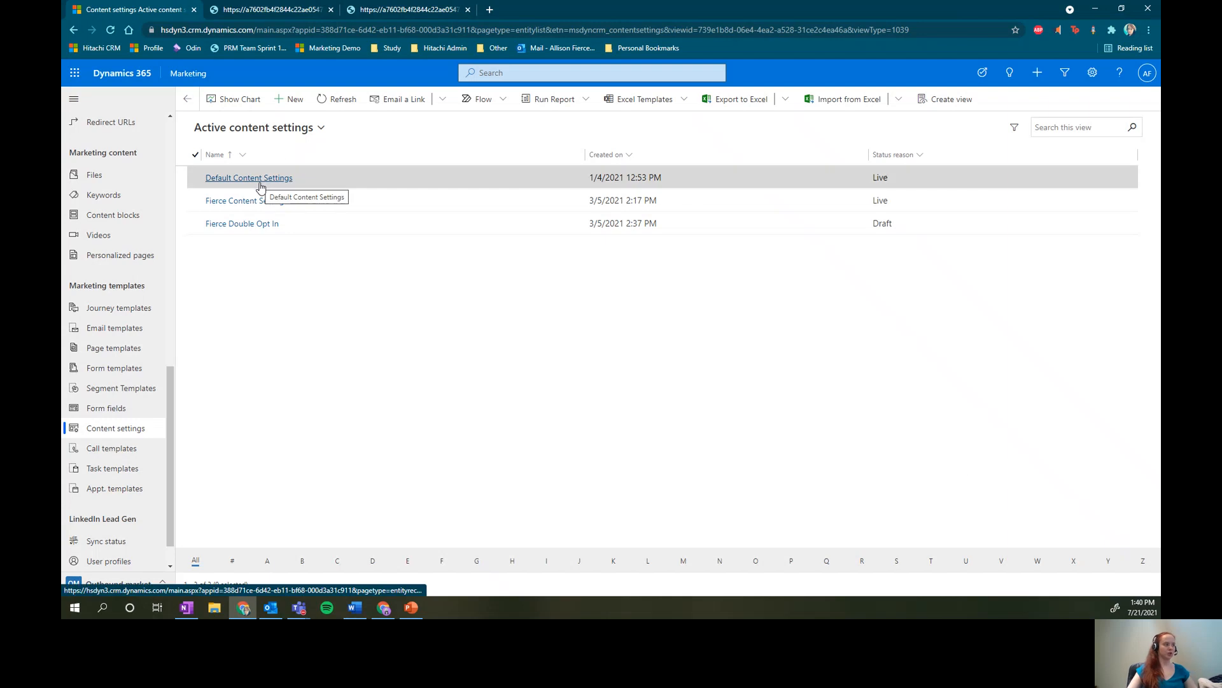
left_click(294, 99)
left_click(341, 195)
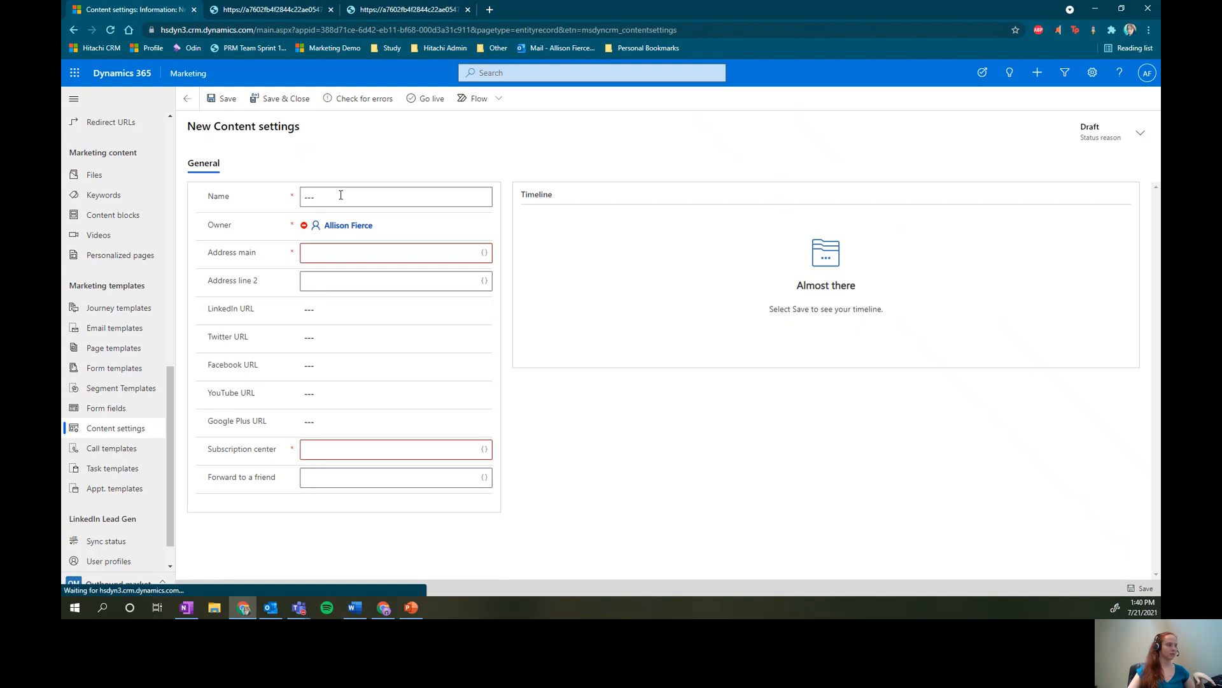
type("Test")
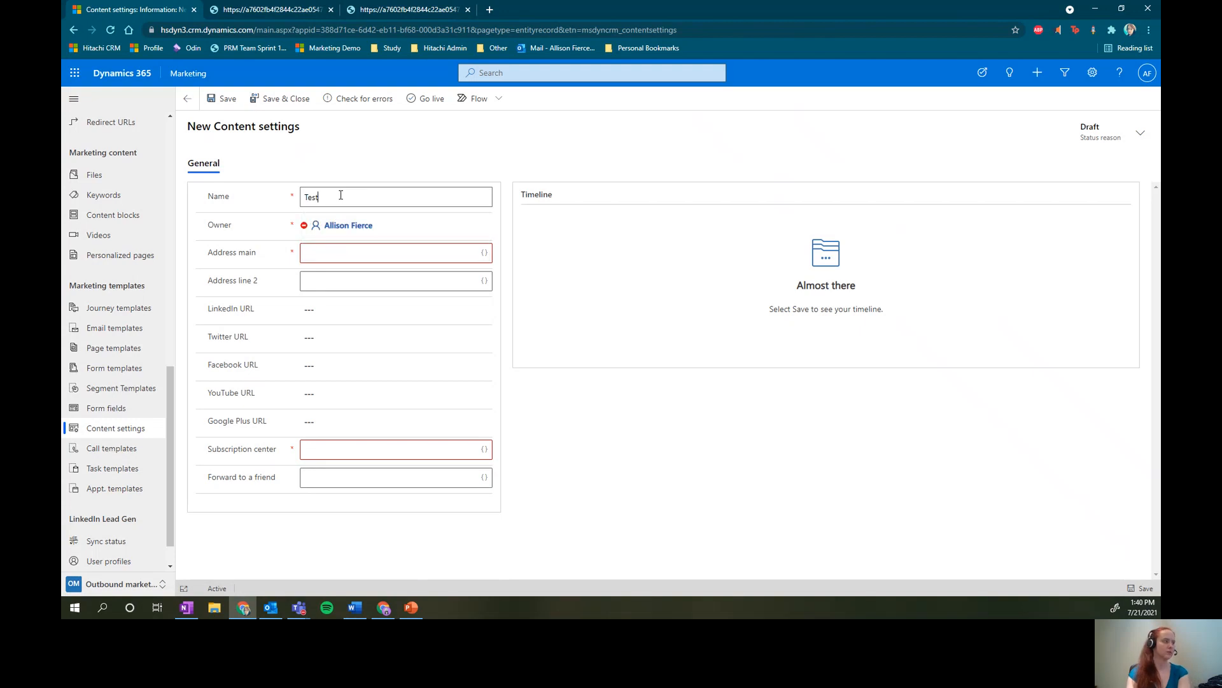
left_click(403, 258)
type("25 E Court")
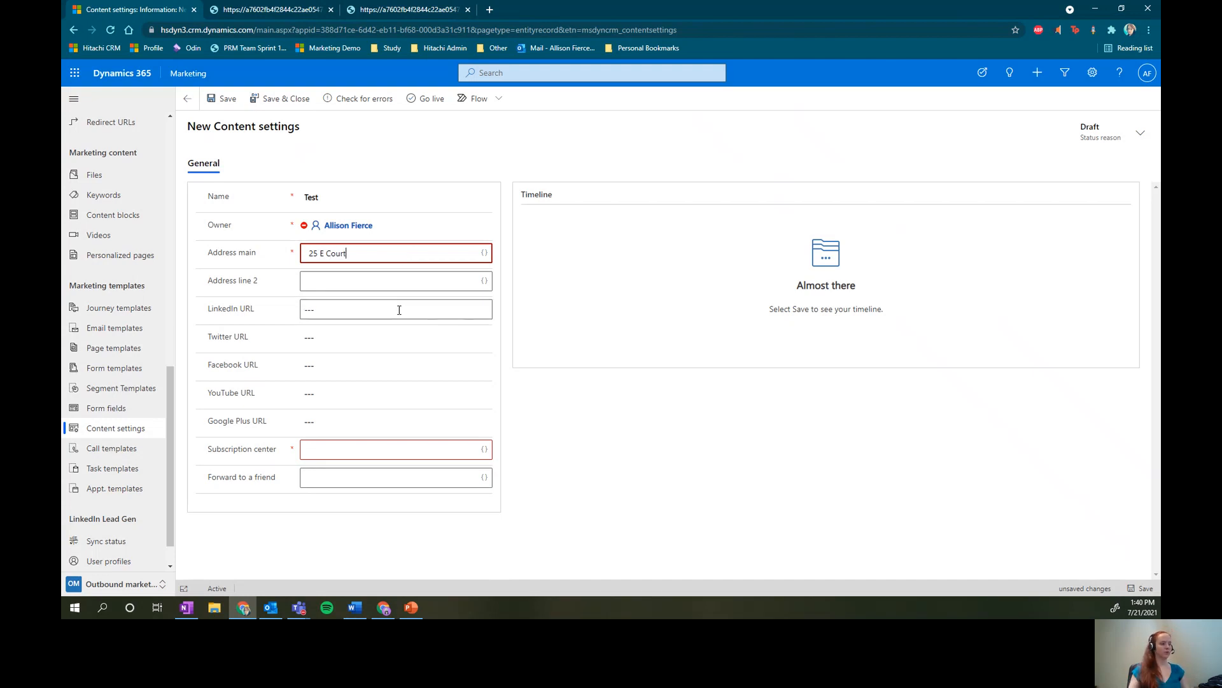
left_click(320, 448)
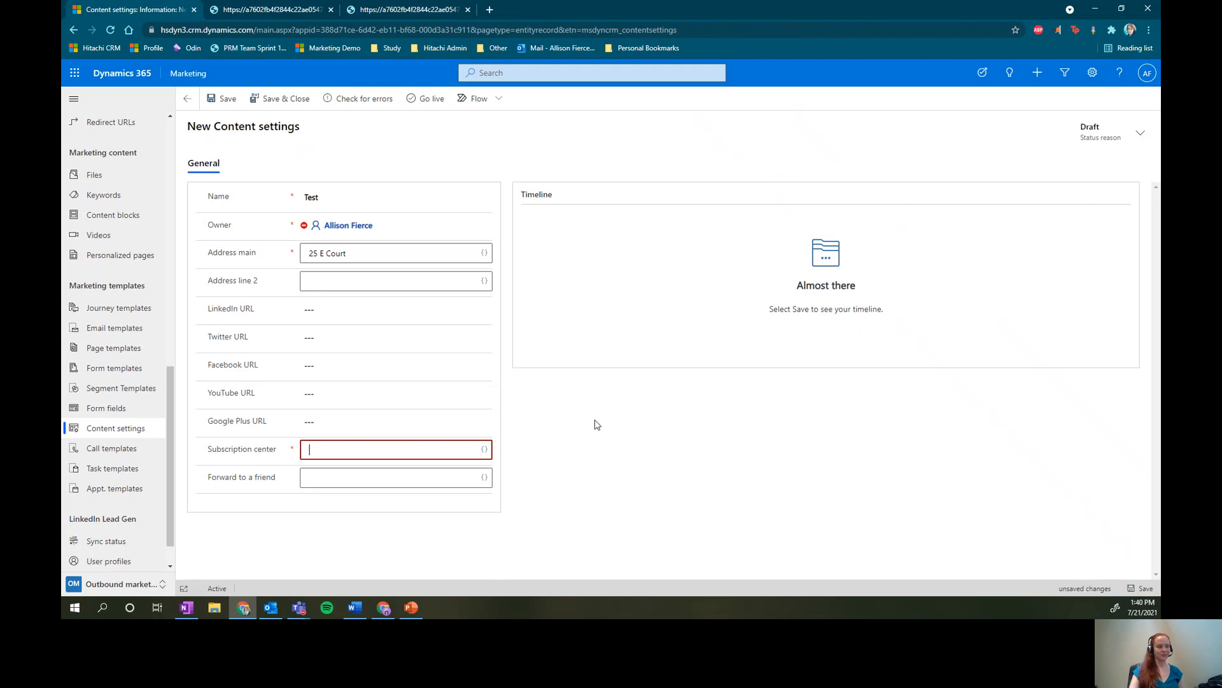
left_click(485, 450)
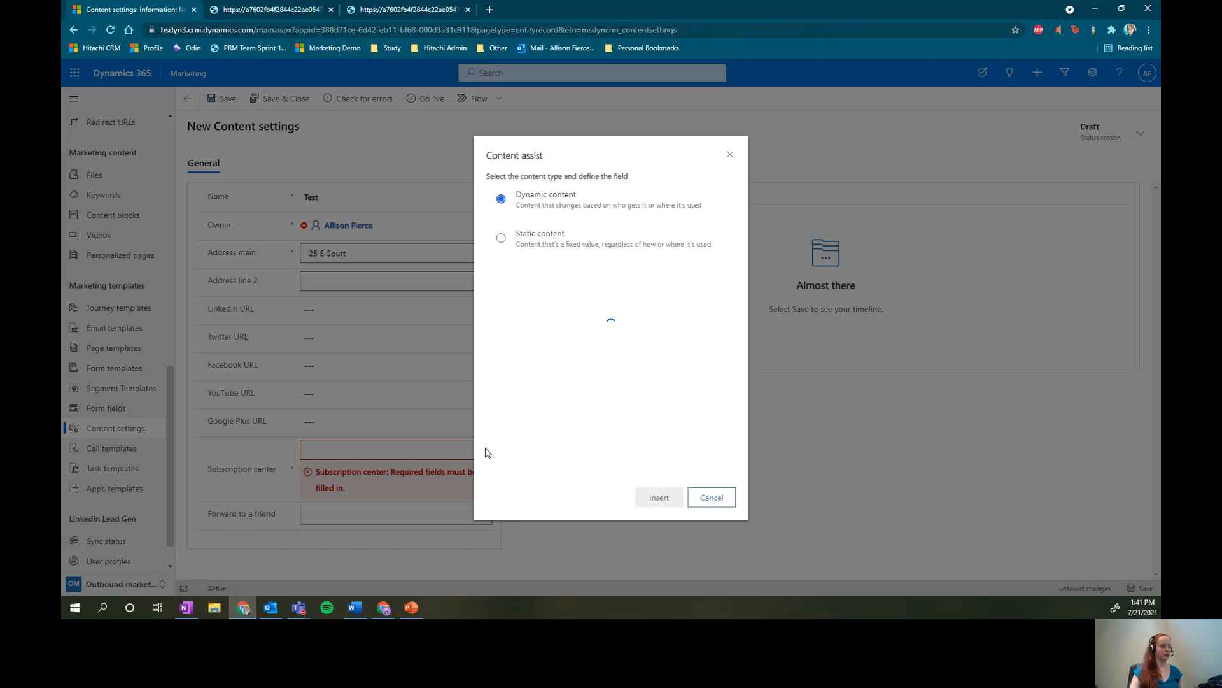
left_click(713, 497)
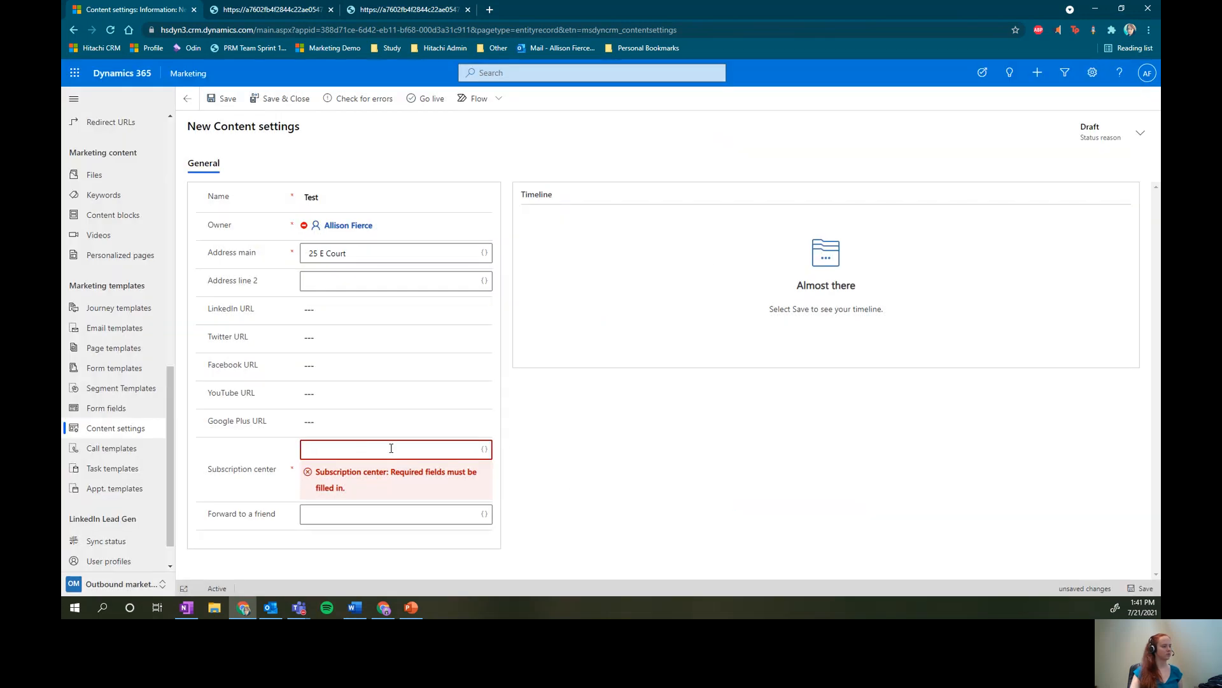
Open content assist for the Subscription center field and try to choose an entity for dynamic content
left_click(485, 452)
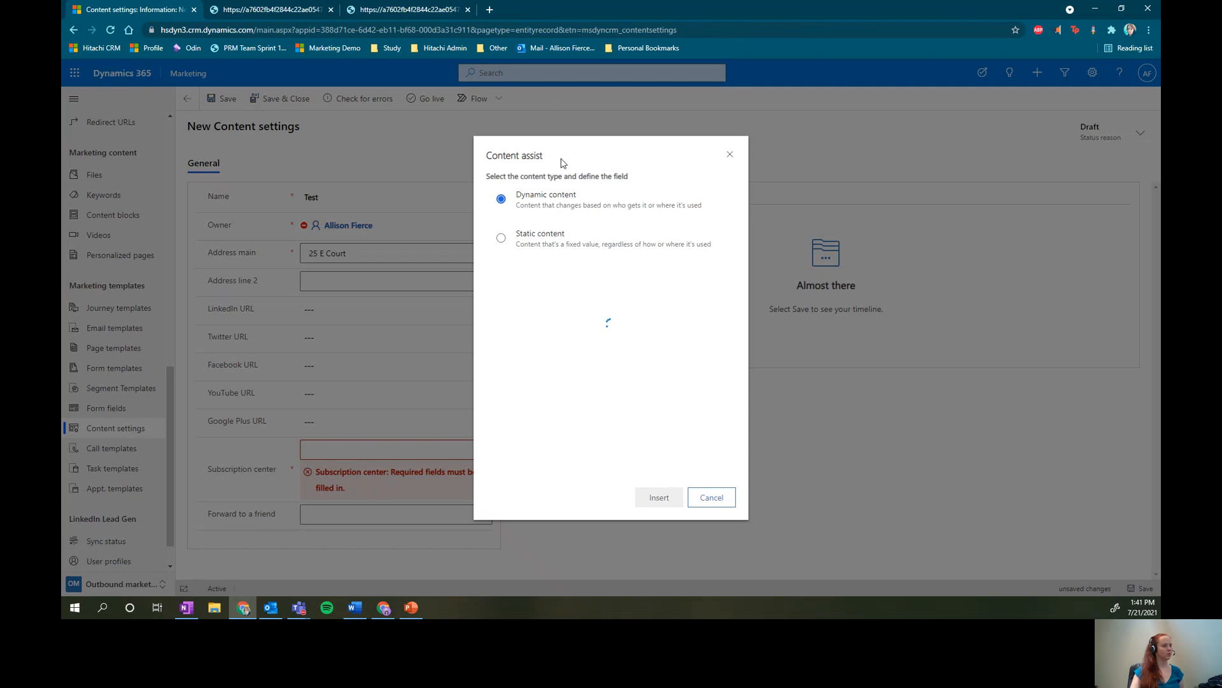
left_click(562, 222)
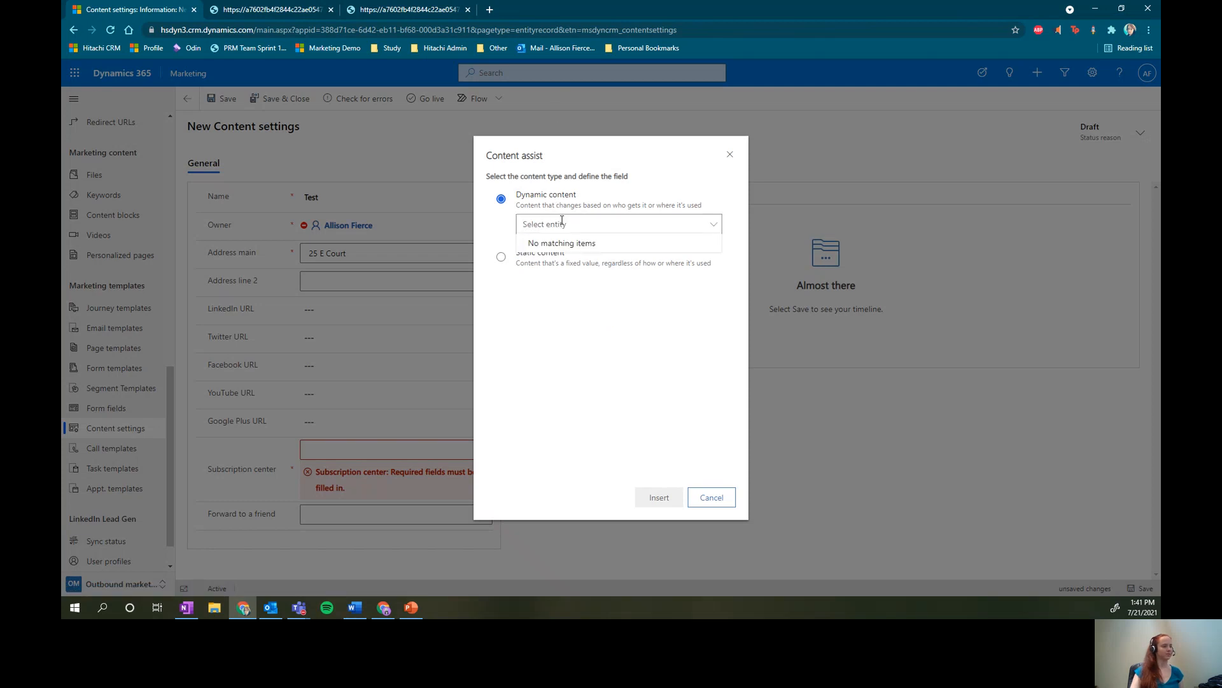
left_click(595, 241)
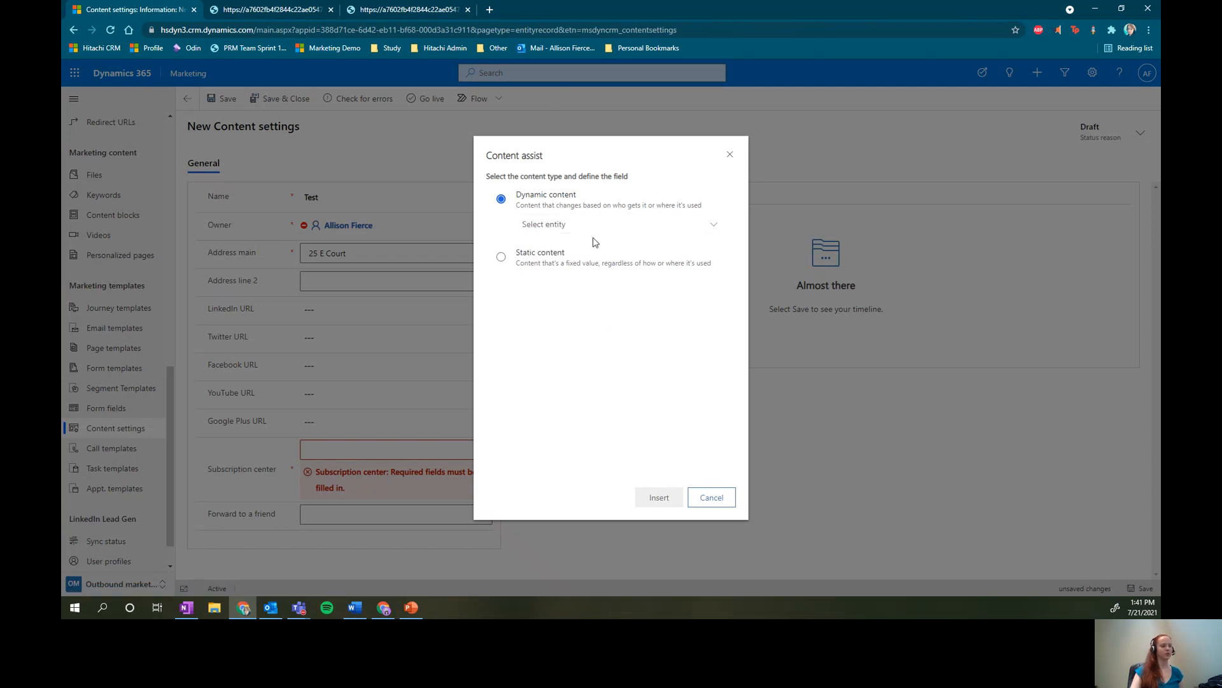
left_click(714, 230)
left_click(684, 247)
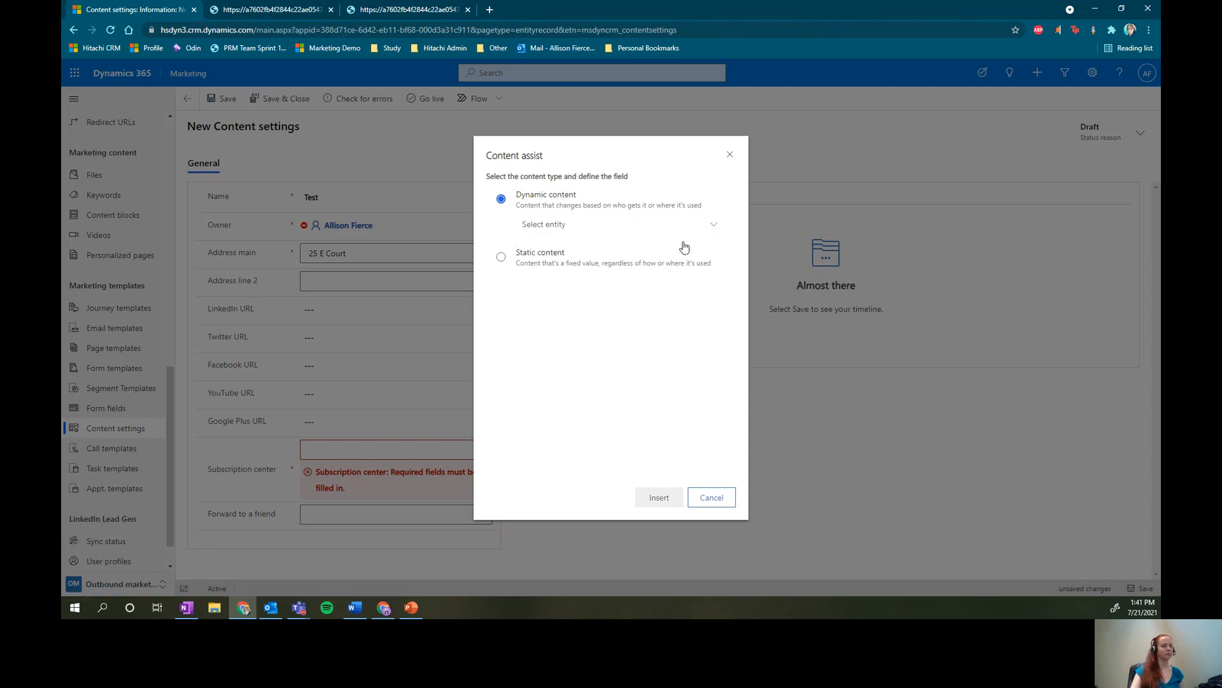
Switch the Subscription center field's content assist to static content and choose the MarketingPage record "Page 9am (Blank)"
left_click(556, 258)
left_click(557, 255)
left_click(609, 275)
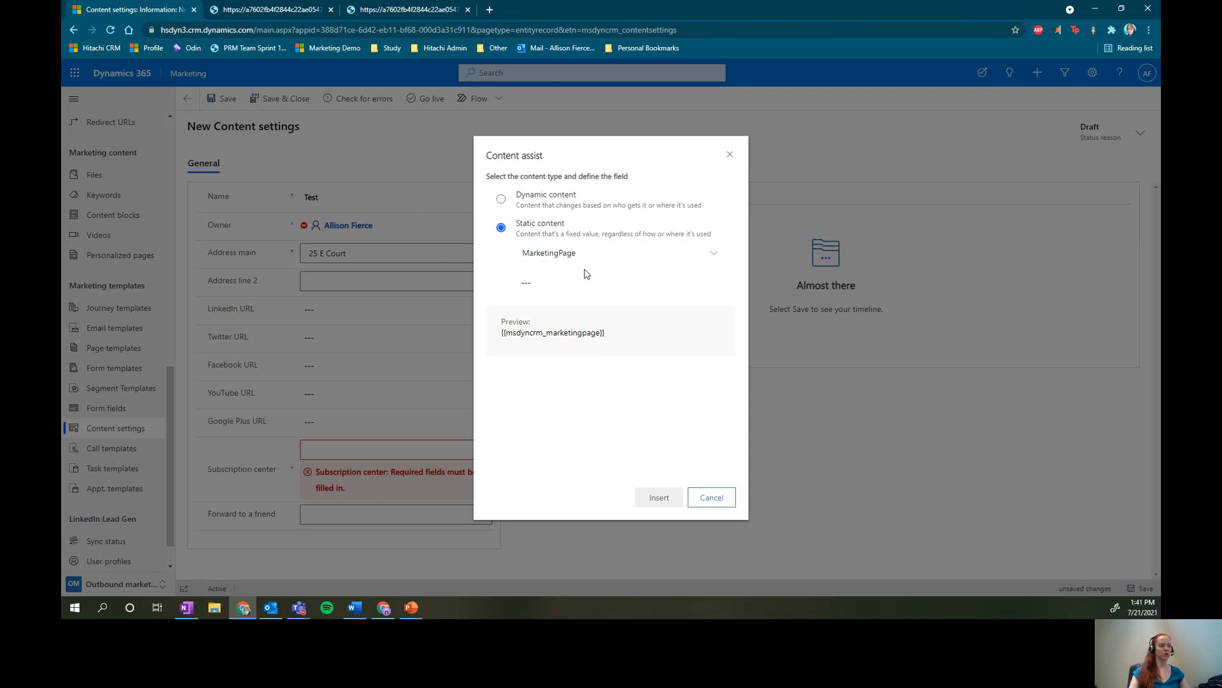
left_click(714, 282)
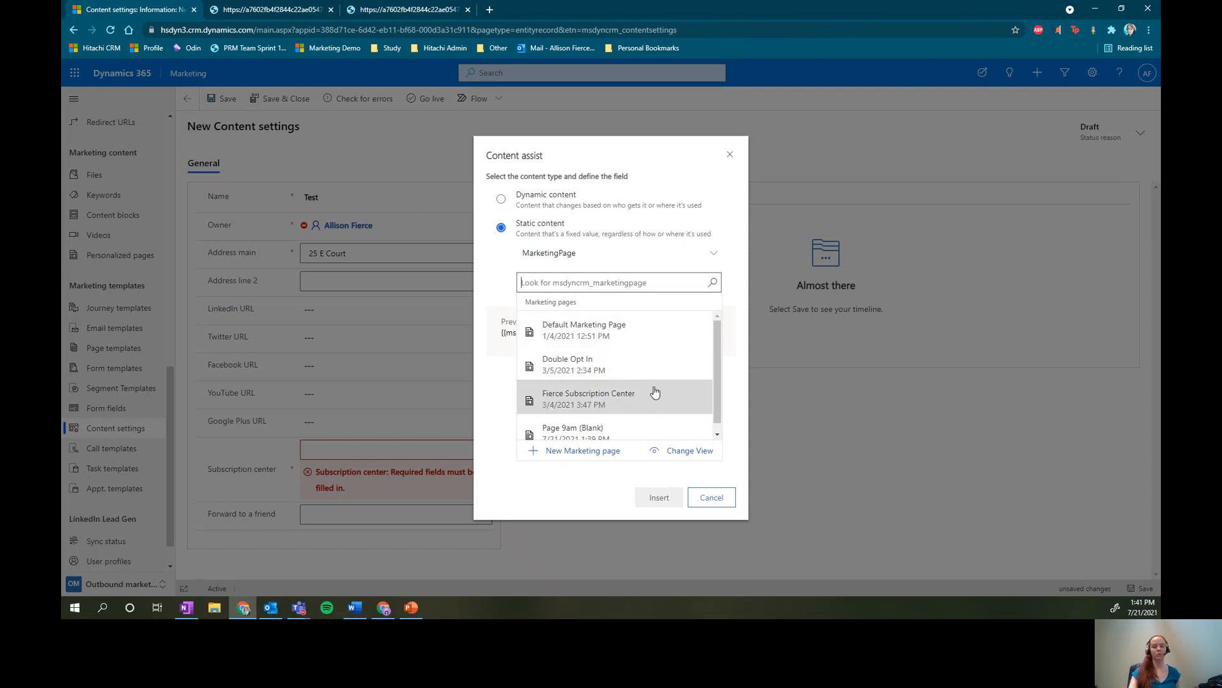
scroll(662, 396, "down", 1)
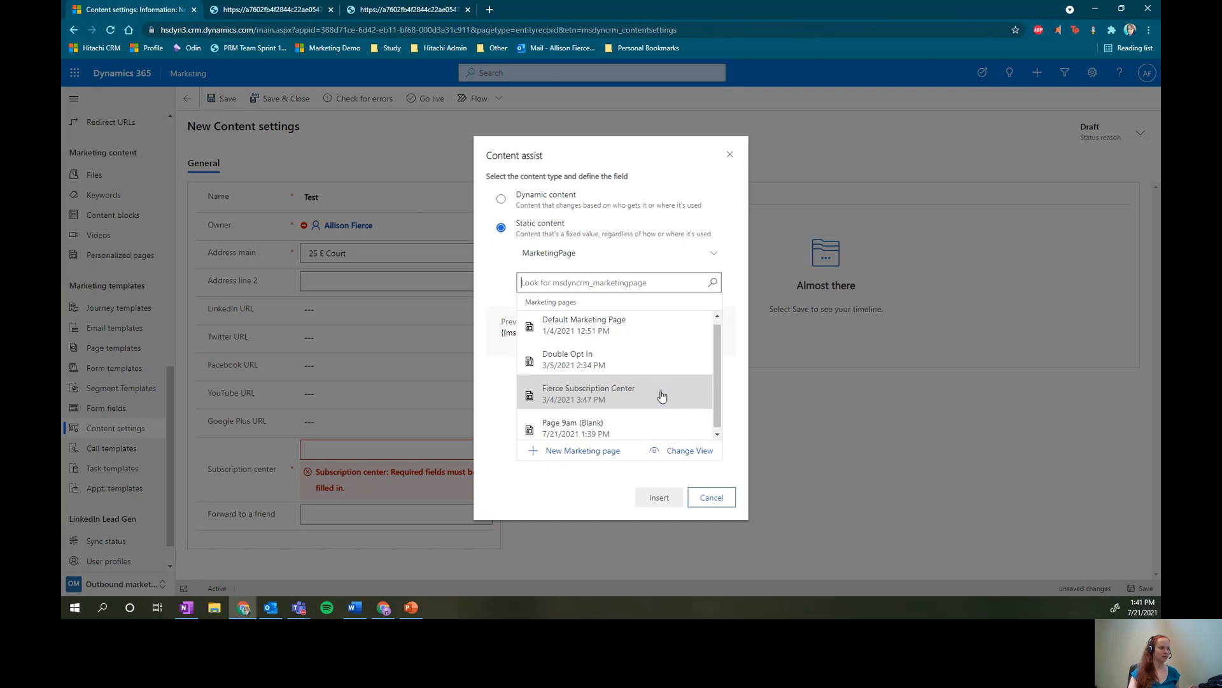
left_click(640, 427)
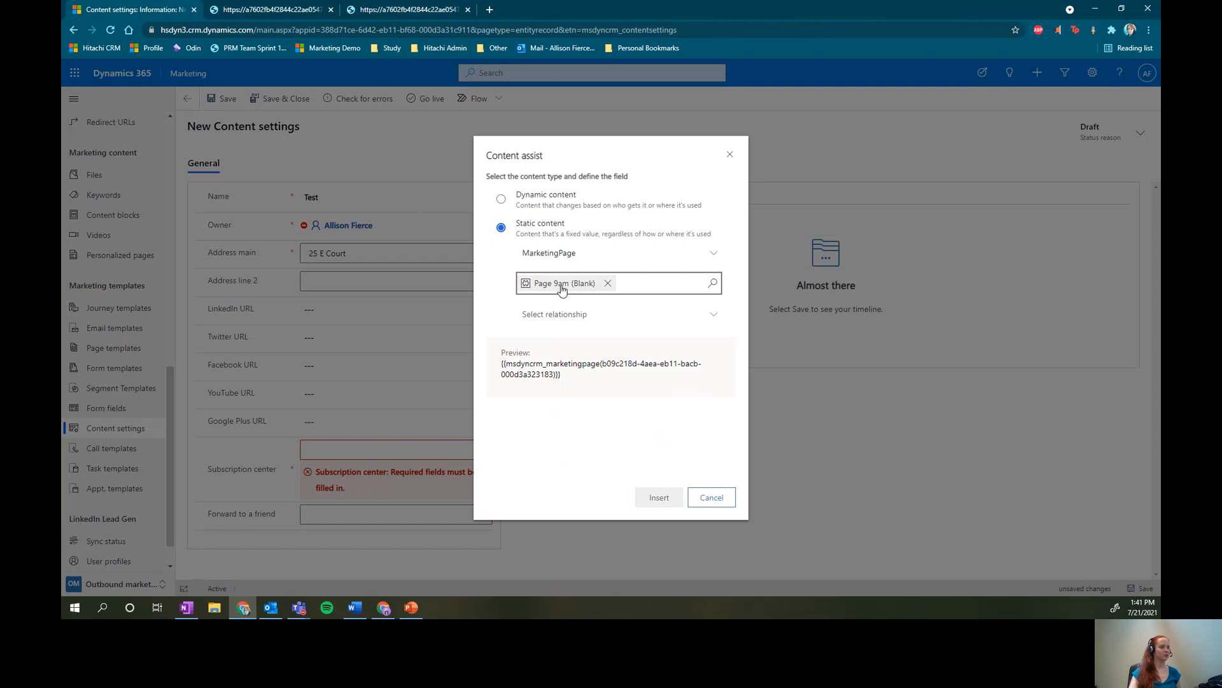
Choose no relationship and the msdyncrm_full_page_url field, and insert the resulting expression into Subscription center
left_click(700, 316)
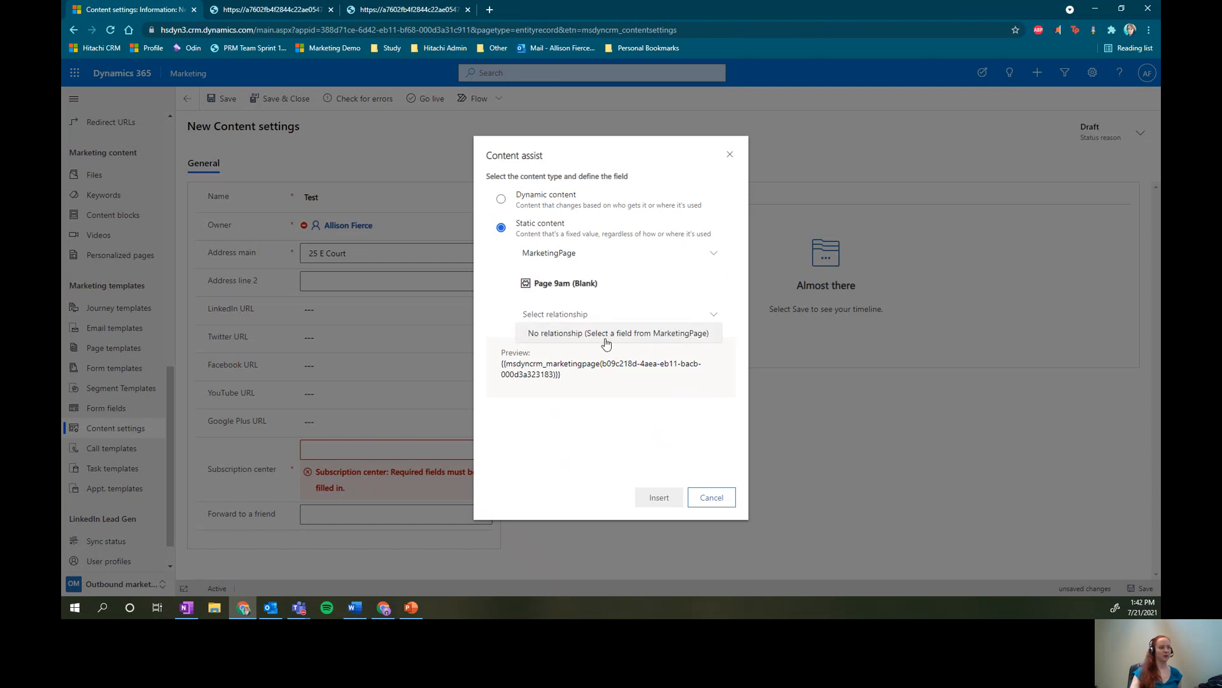
left_click(605, 339)
left_click(688, 346)
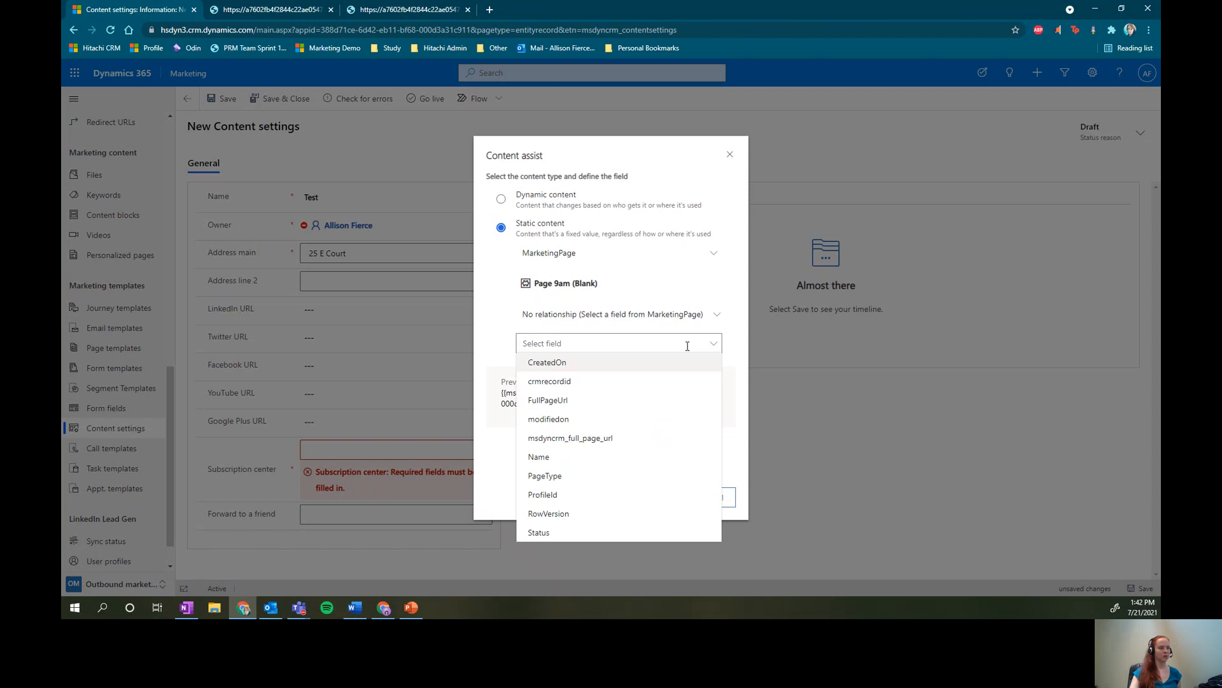
left_click(630, 439)
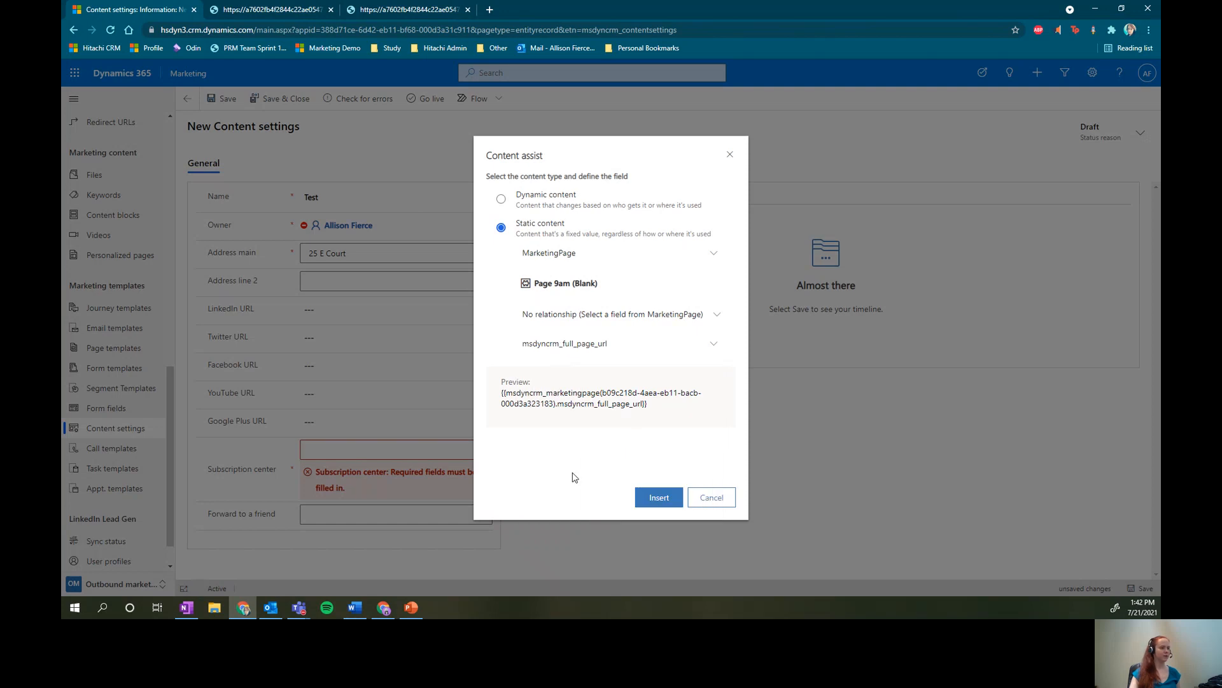
left_click_drag(503, 392, 659, 409)
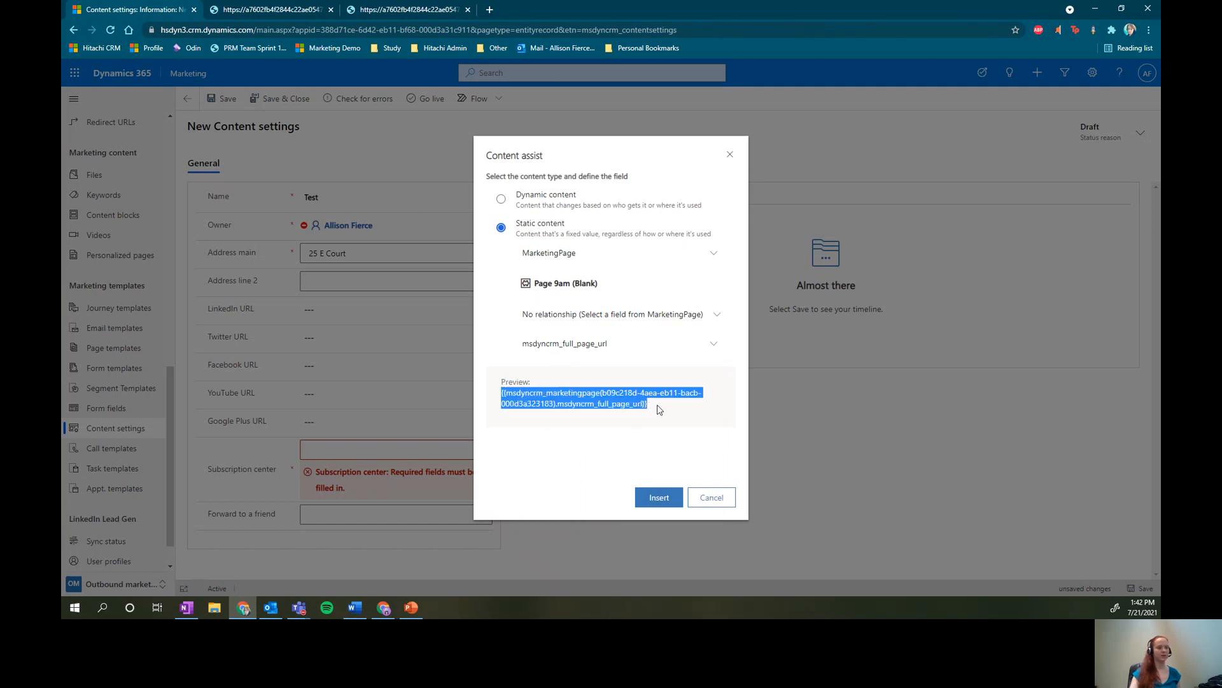
left_click(666, 502)
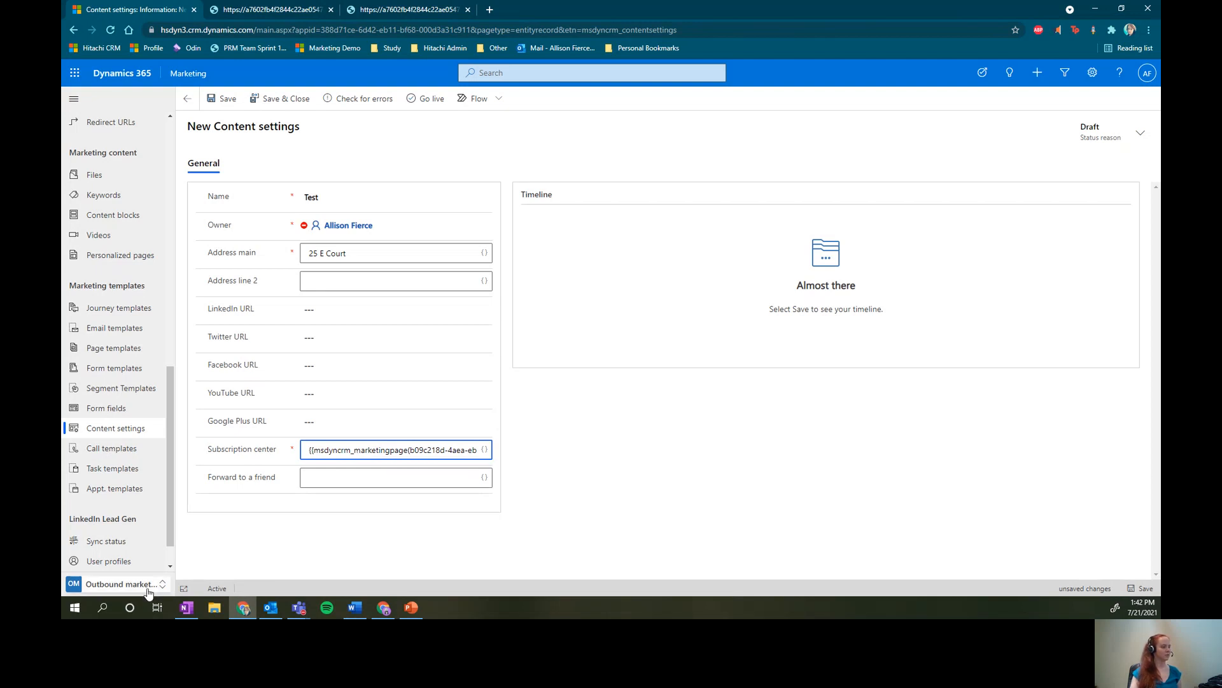
Save and close the content settings record, and reopen Test to take it live
left_click_drag(169, 428, 185, 264)
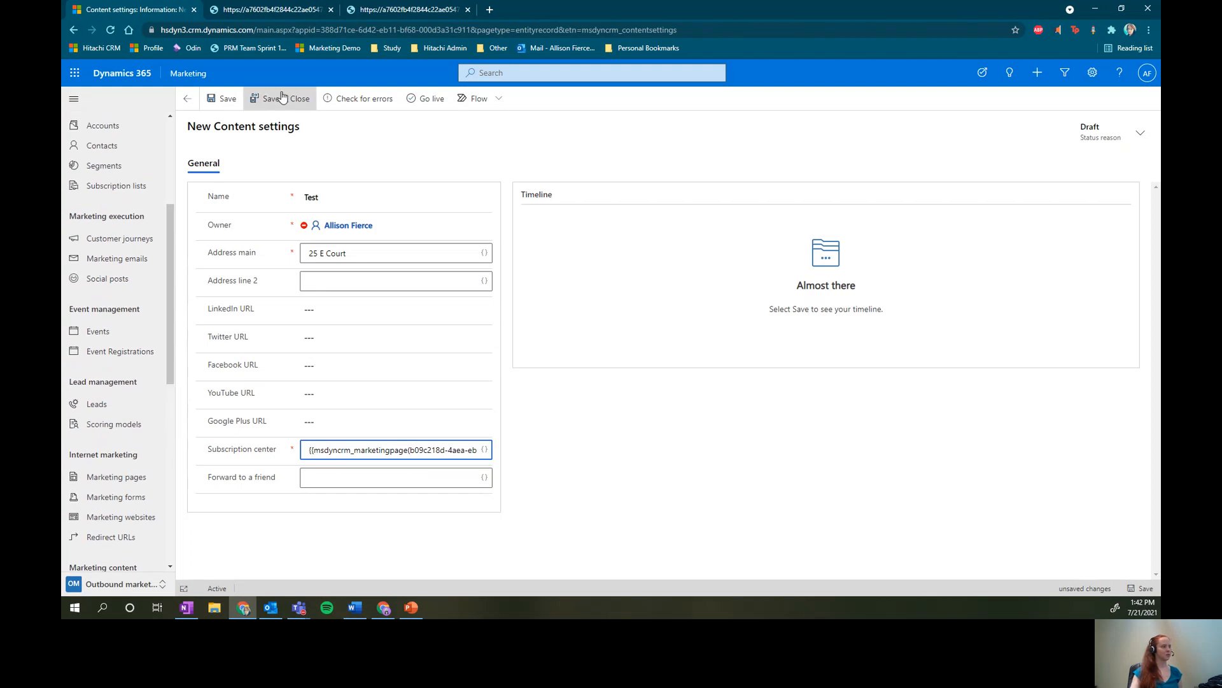
left_click(280, 99)
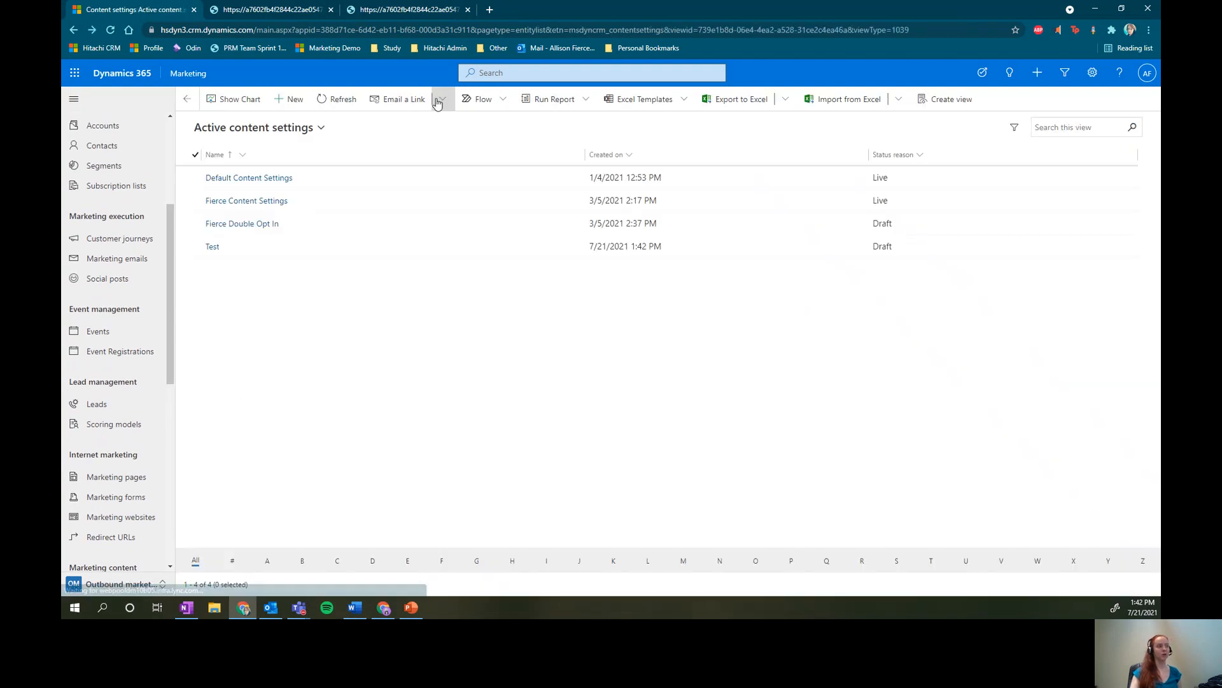
left_click(204, 247)
left_click(205, 246)
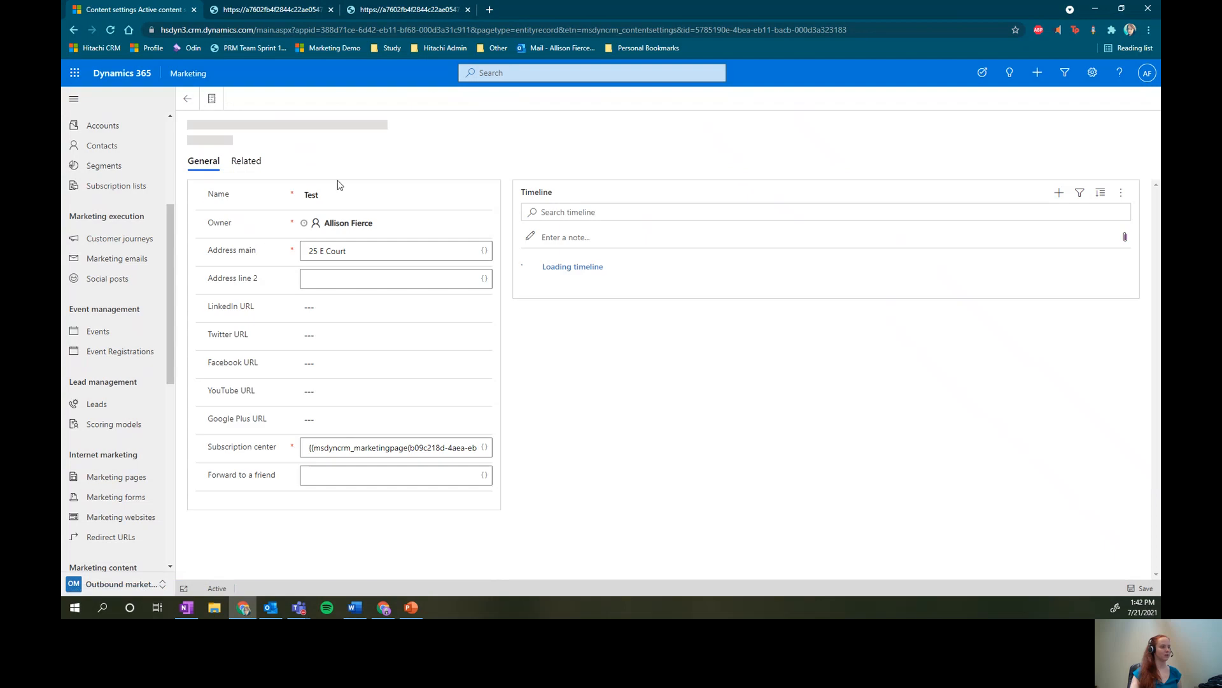
left_click(451, 99)
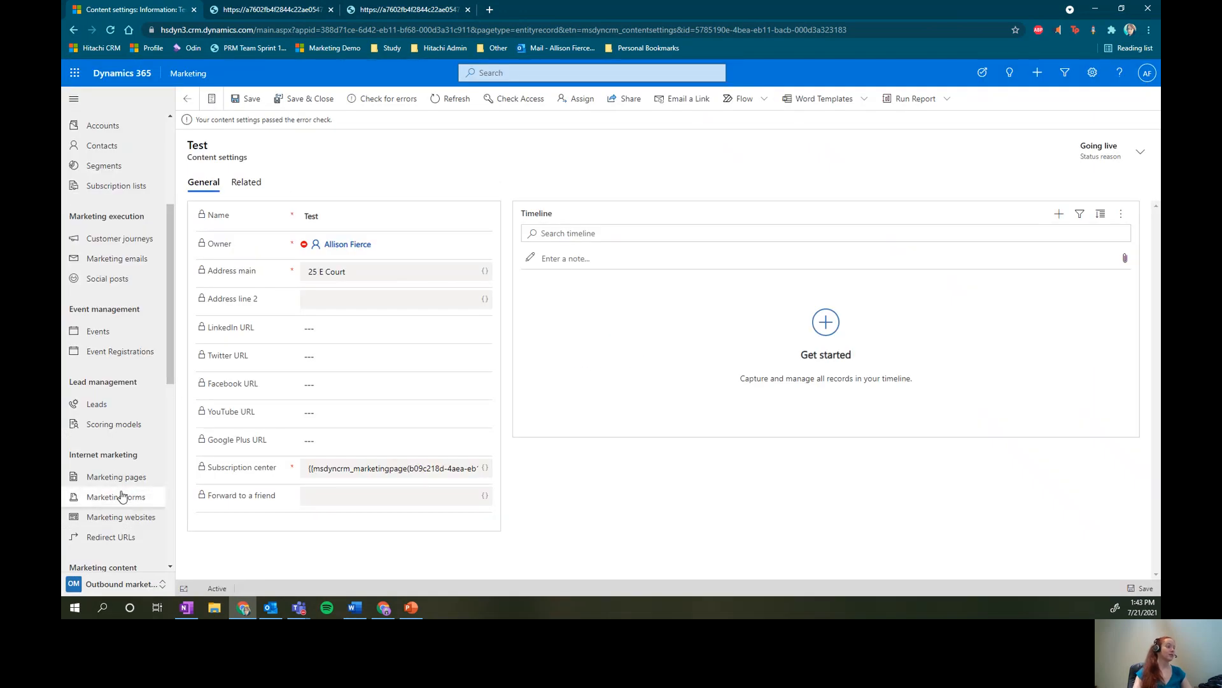
Create a new customer journey from the Simple Email Journey template
left_click(130, 239)
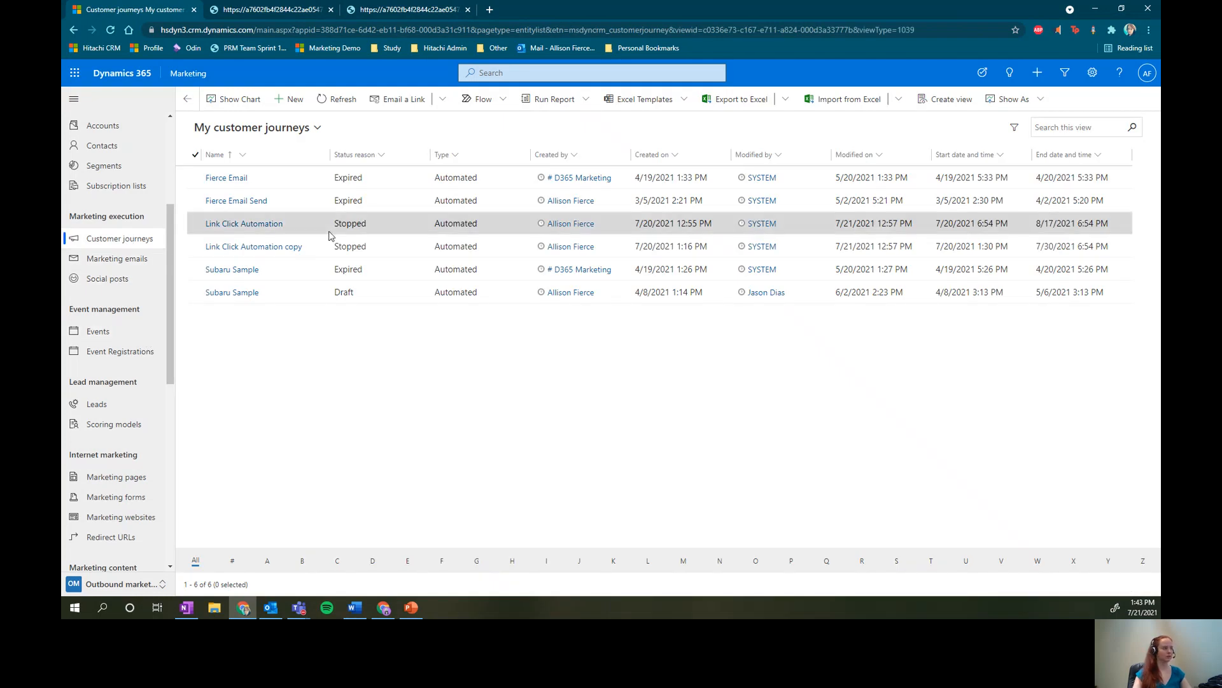
left_click(290, 98)
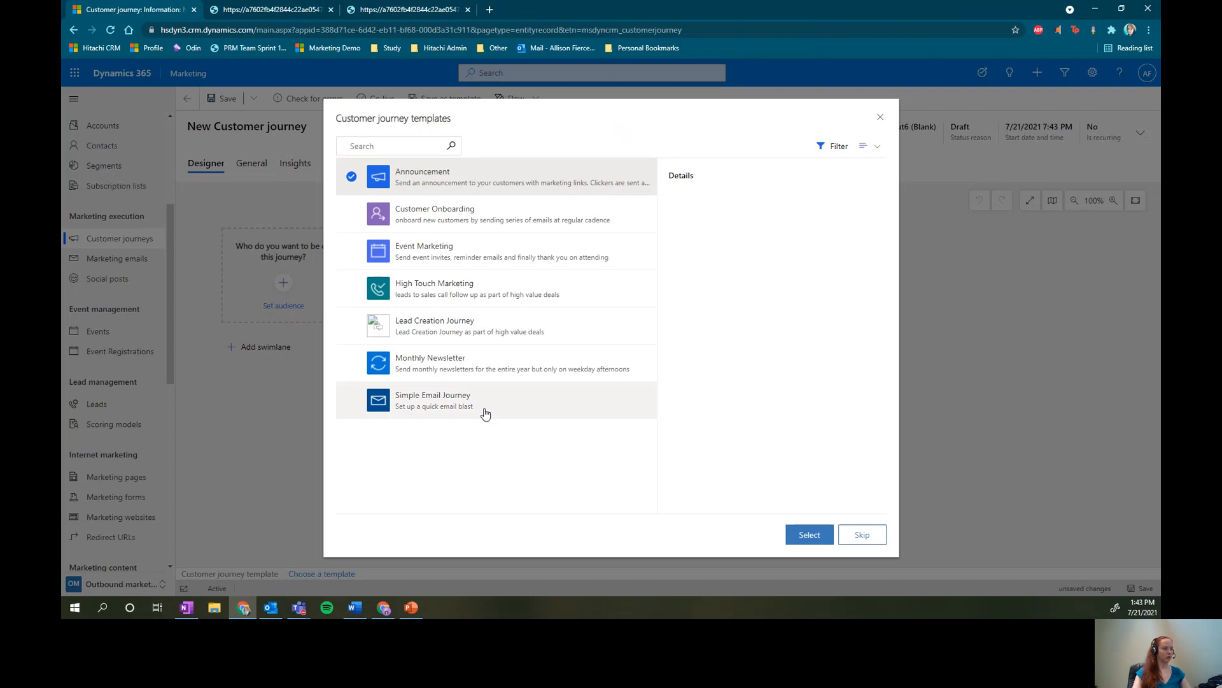
left_click(496, 410)
left_click(821, 536)
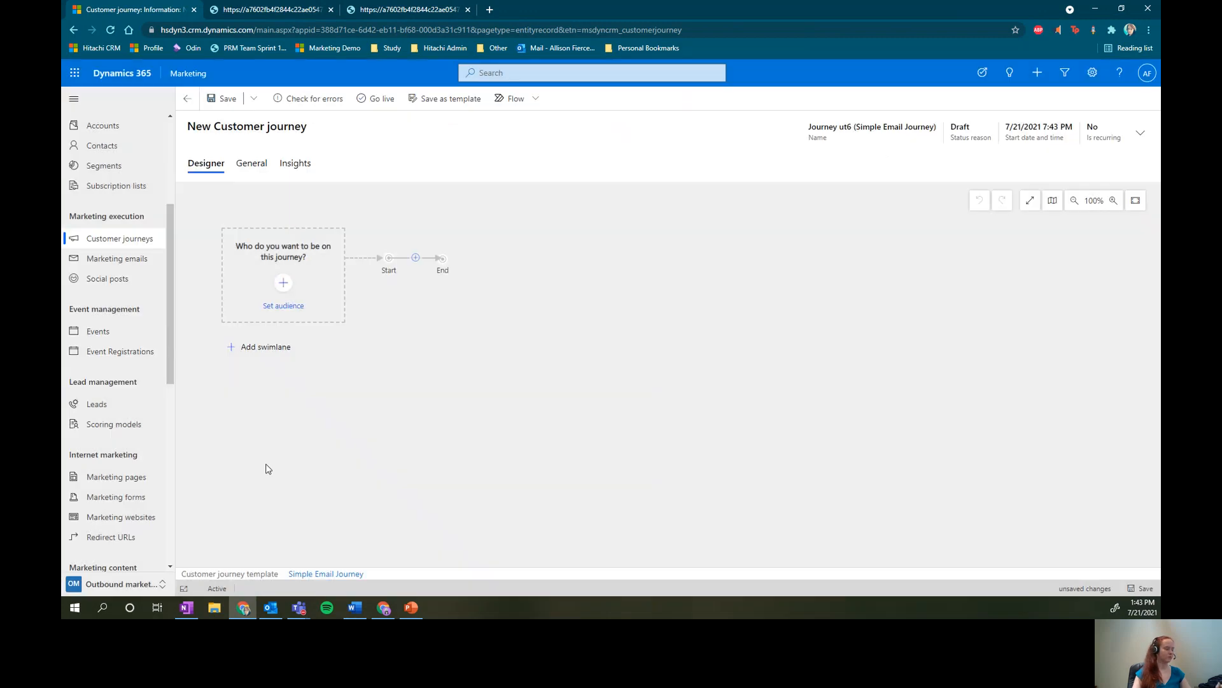
Set the journey's audience to members of the Webinars subscription list, keeping Segment as the source type
left_click(285, 285)
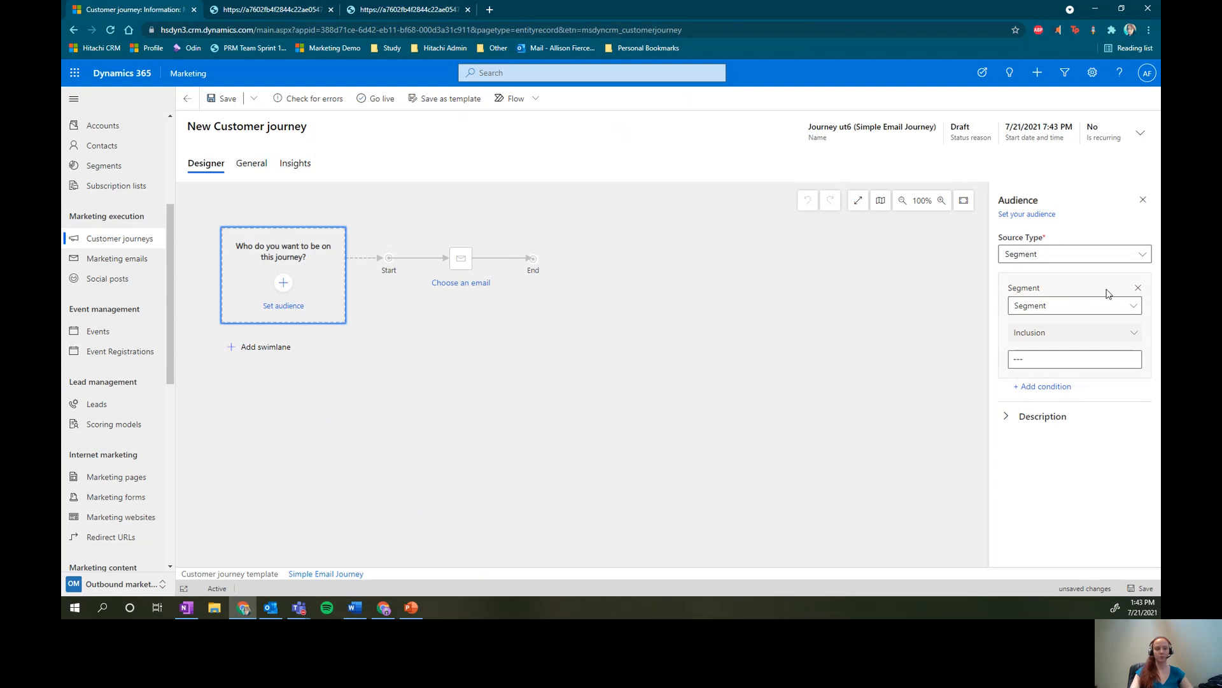
left_click(1143, 254)
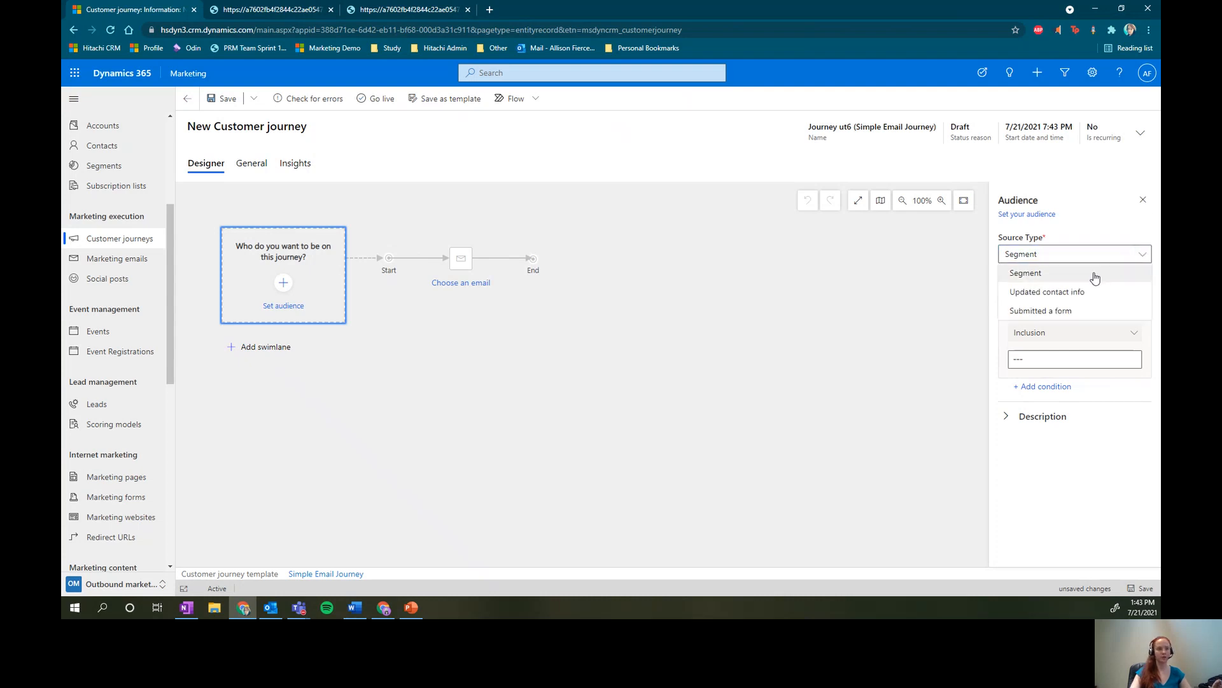
left_click(1142, 254)
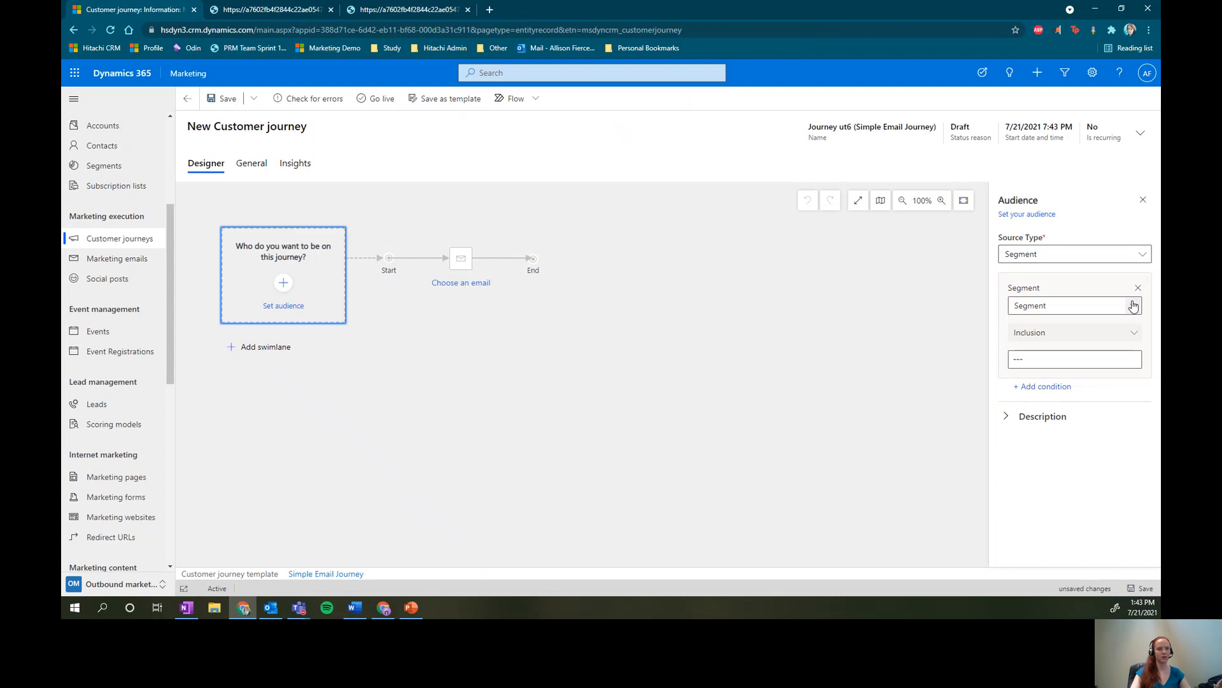
left_click(1133, 305)
left_click(1080, 324)
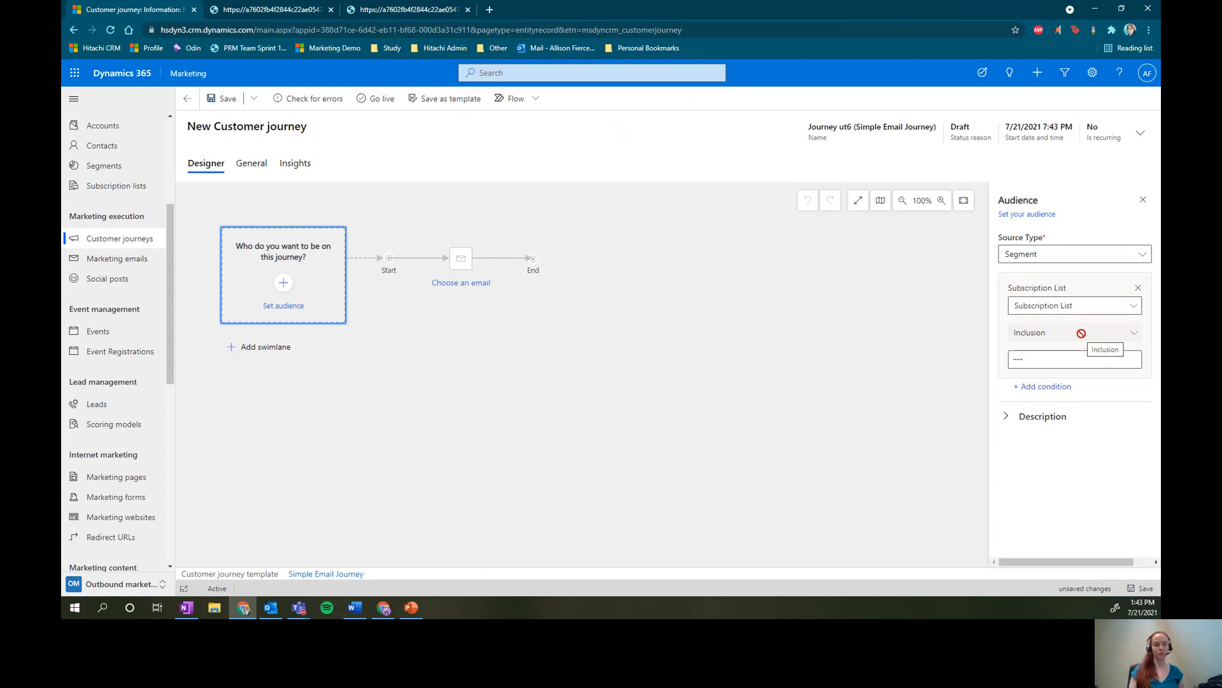
left_click(1134, 361)
scroll(1058, 456, "down", 5)
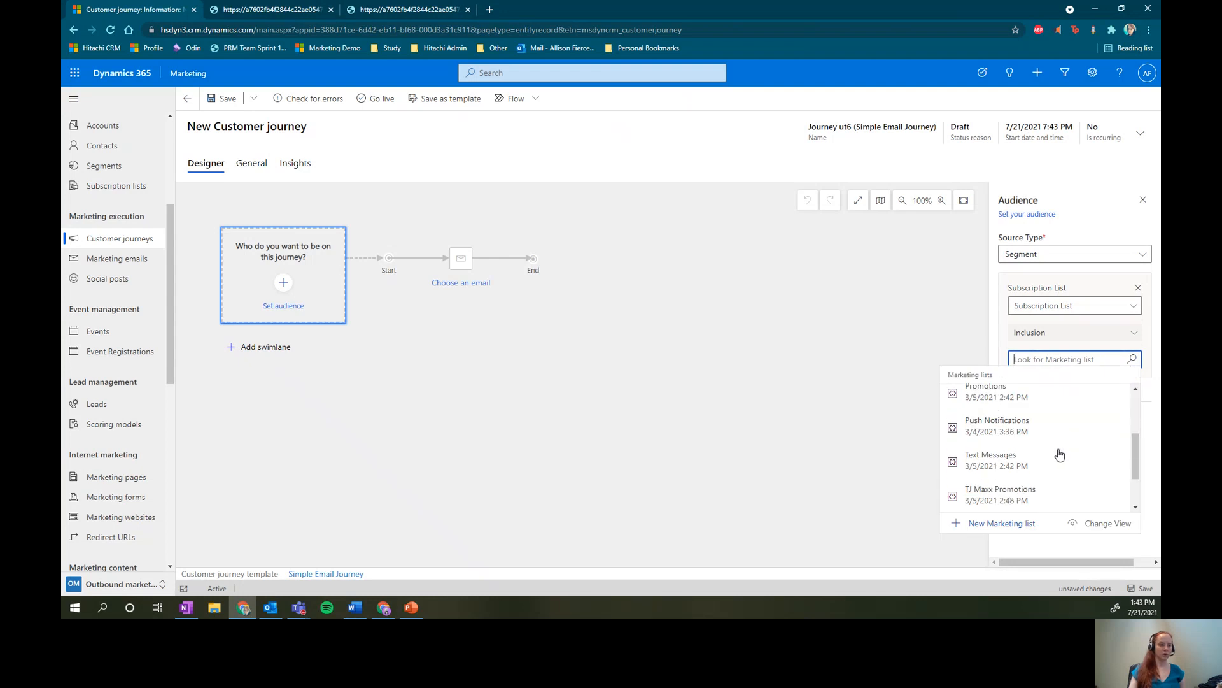
left_click(1042, 462)
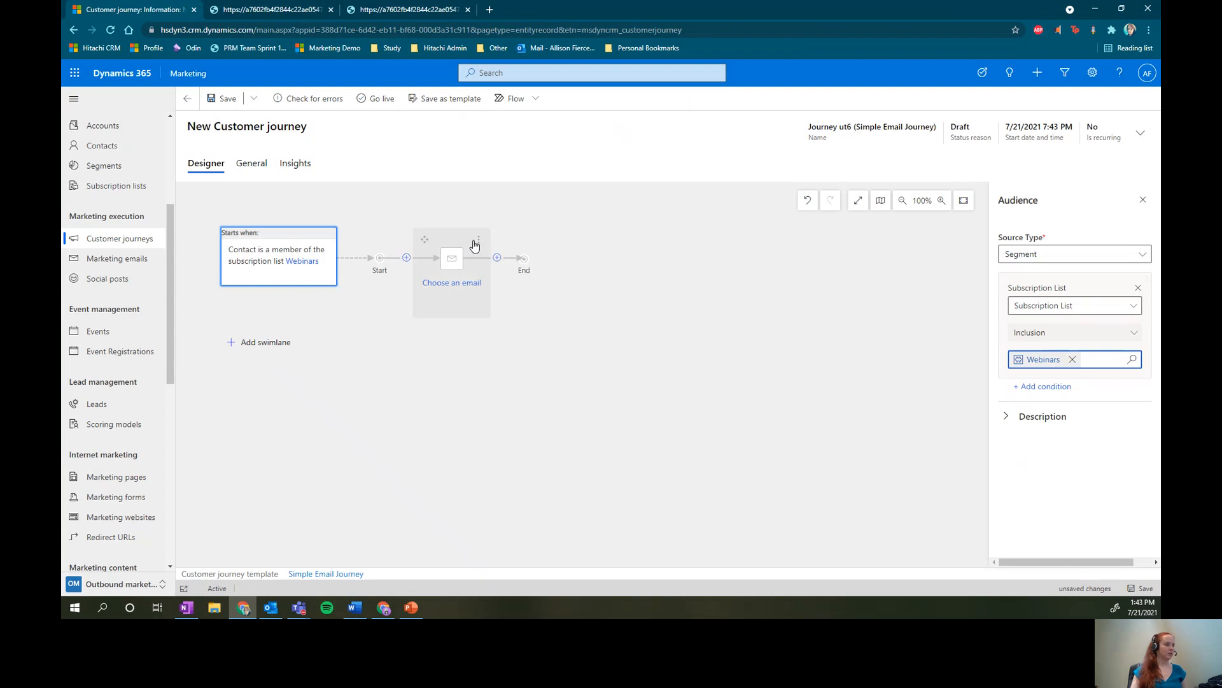
Assign the Injection Molding Marketing Email to the journey's email tile and save the journey
left_click(481, 282)
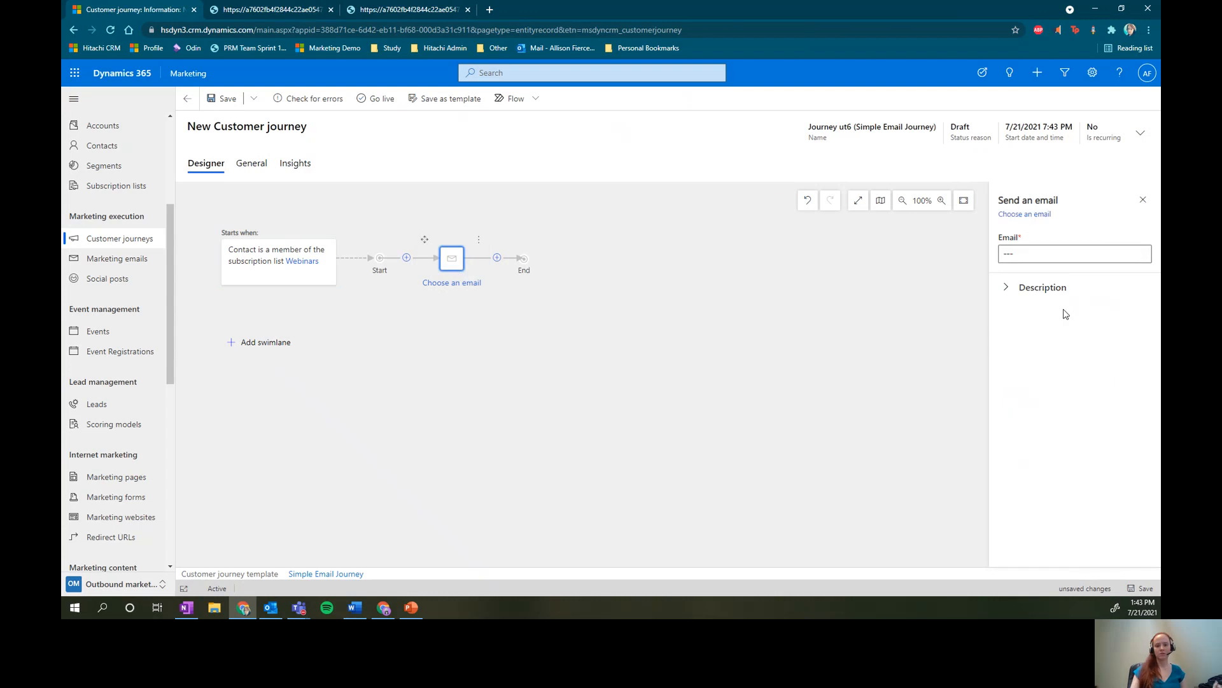
left_click(1142, 258)
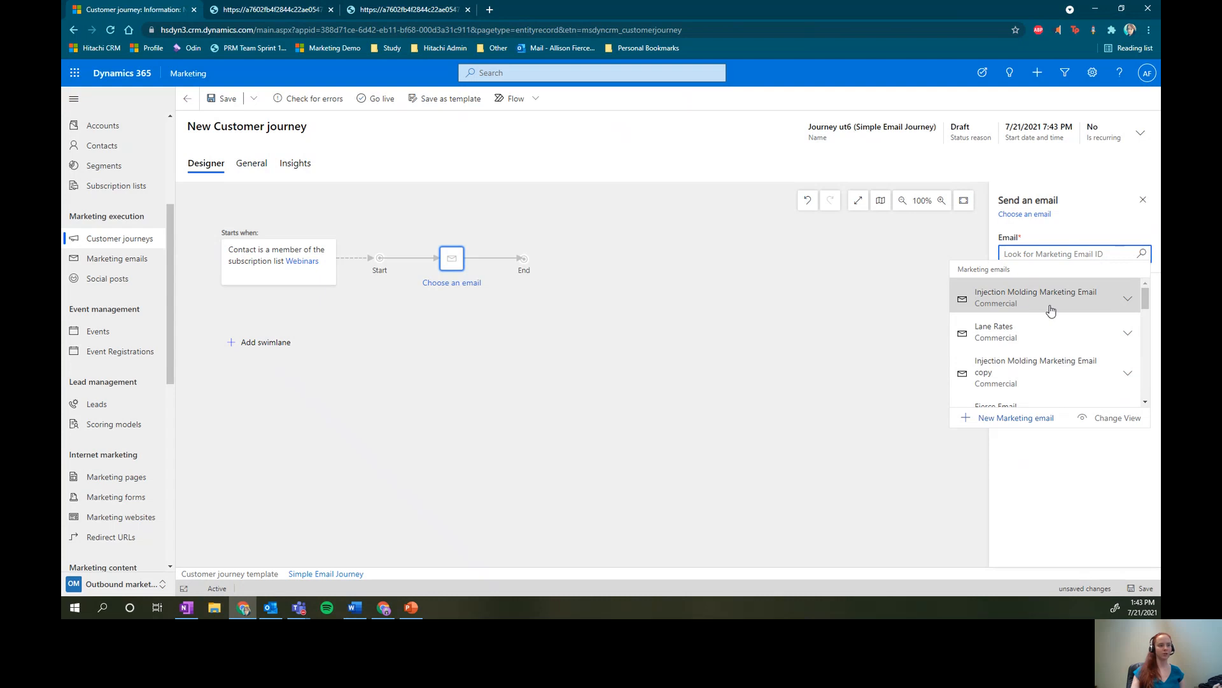
left_click(1036, 297)
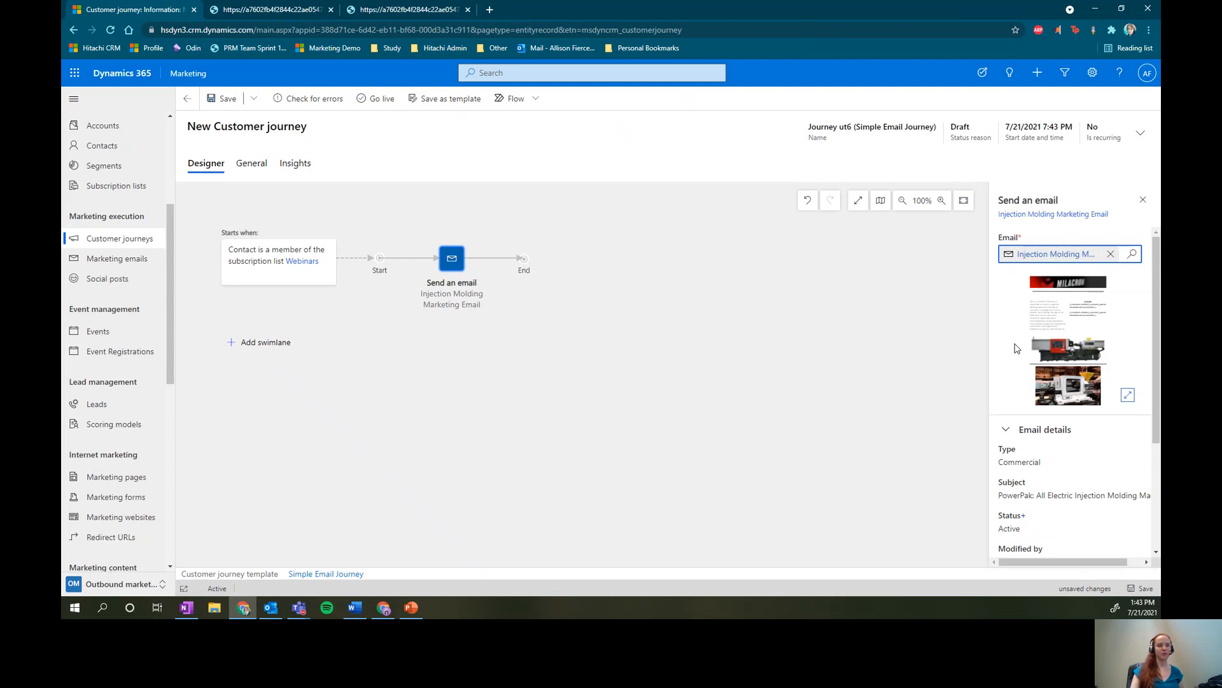
scroll(1016, 349, "down", 3)
scroll(1017, 348, "up", 3)
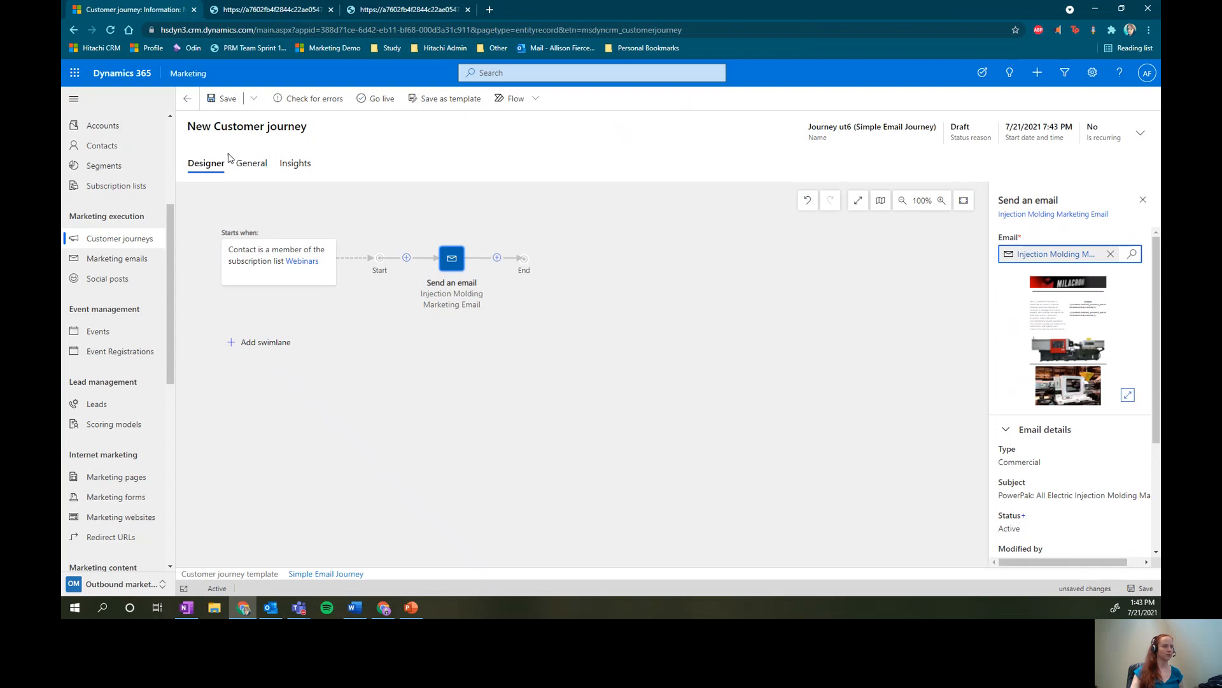
left_click(229, 99)
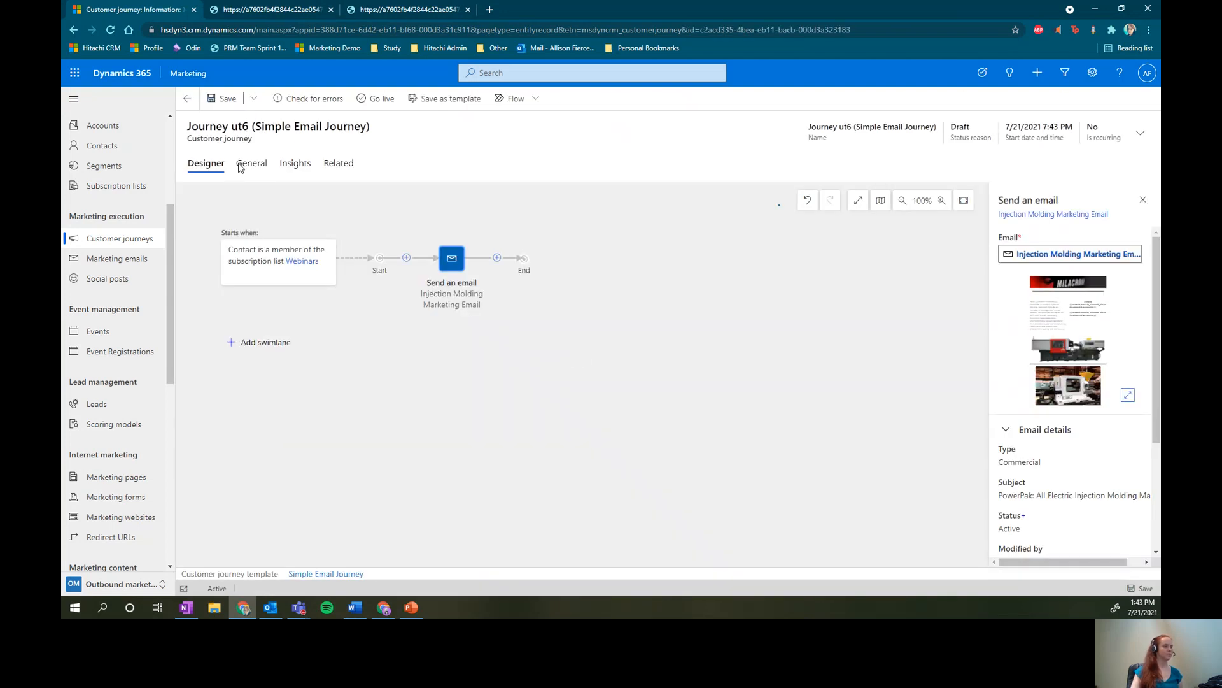
Replace the journey's default content settings with Test and save the journey
left_click(245, 163)
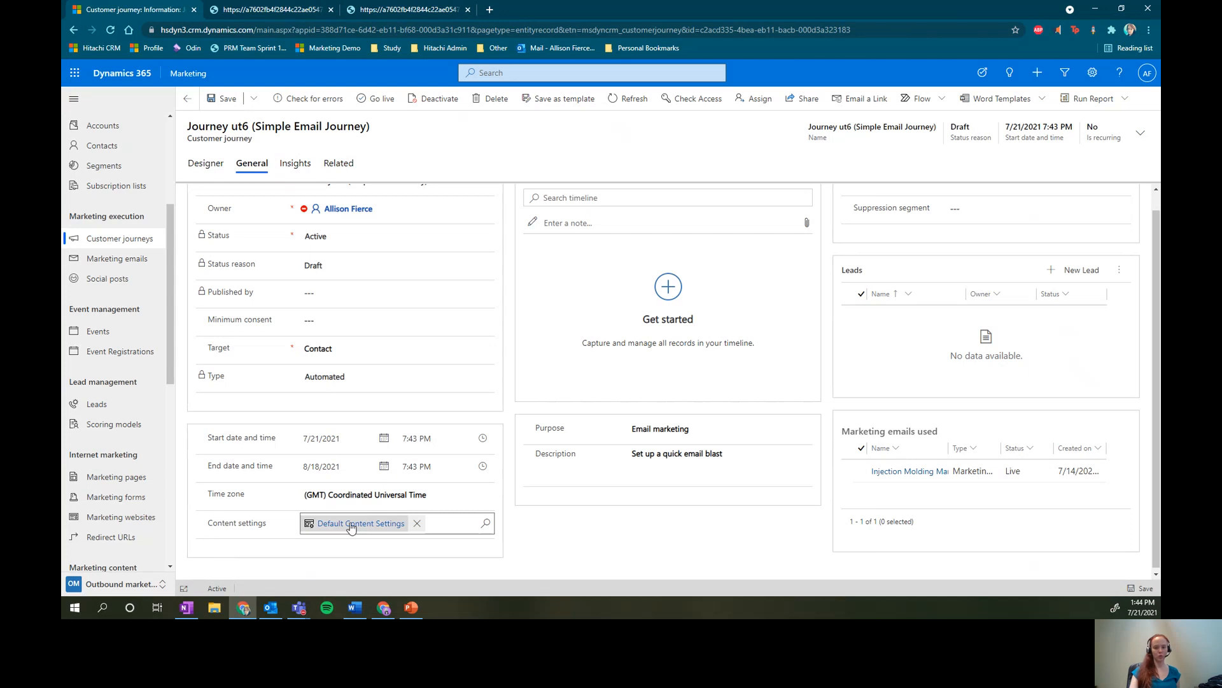
left_click(421, 525)
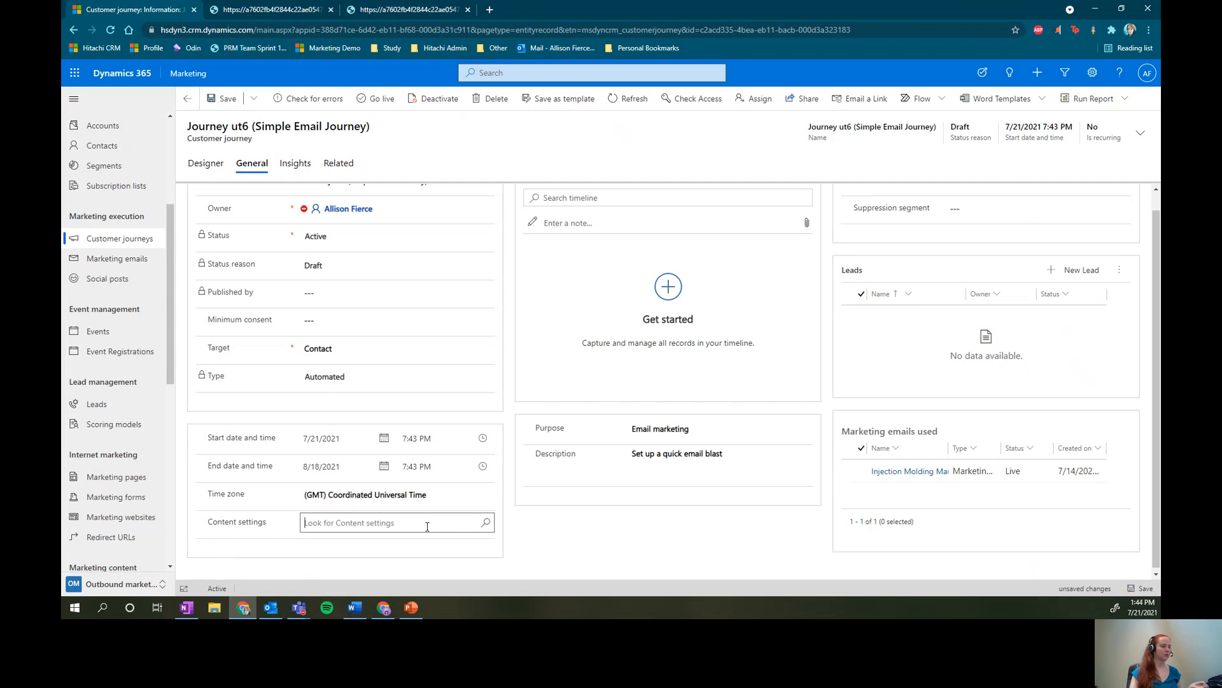
left_click(482, 528)
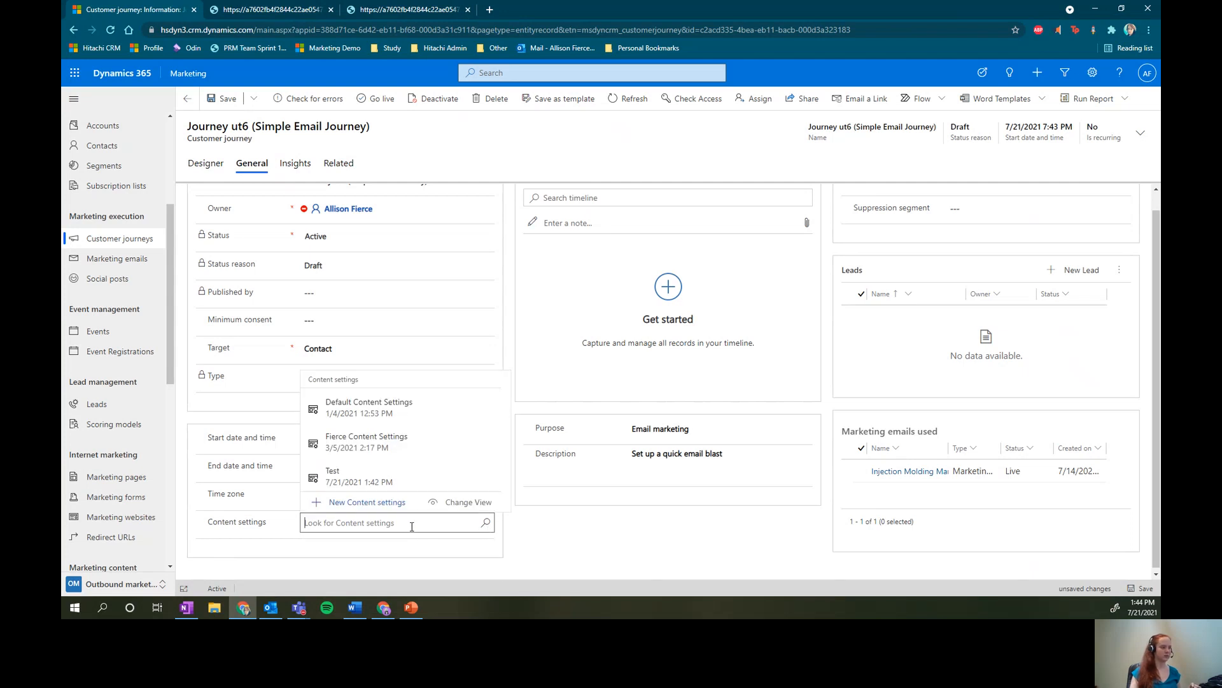
left_click(368, 477)
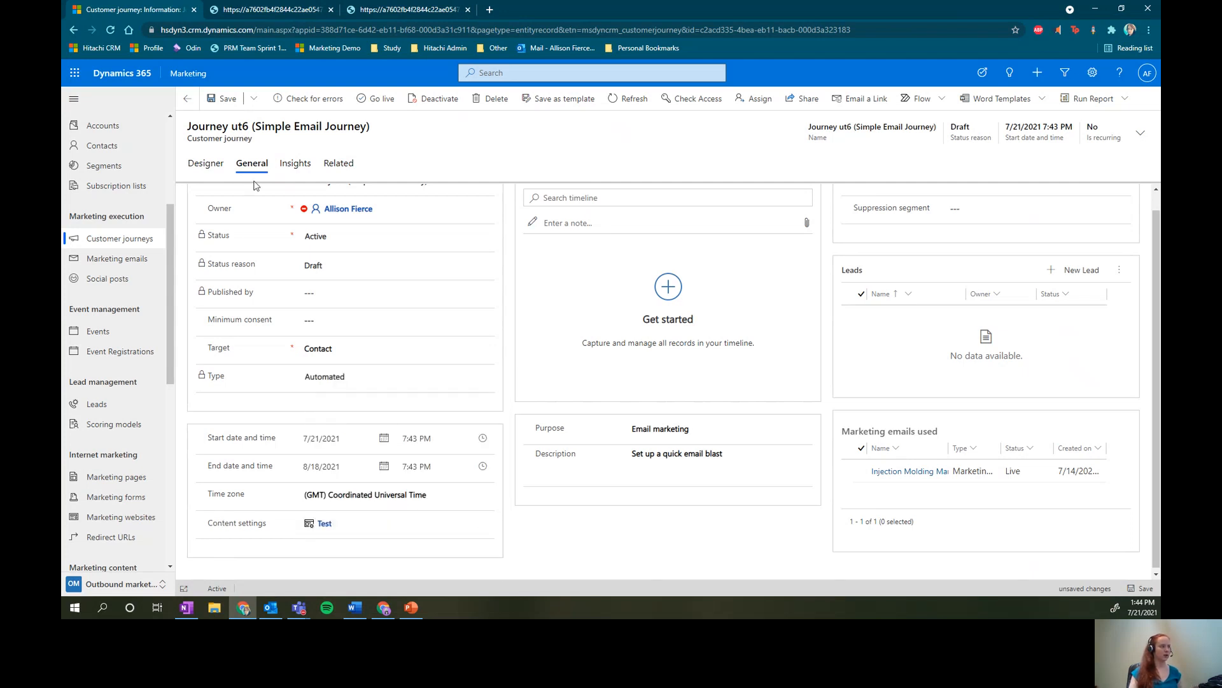
left_click(224, 100)
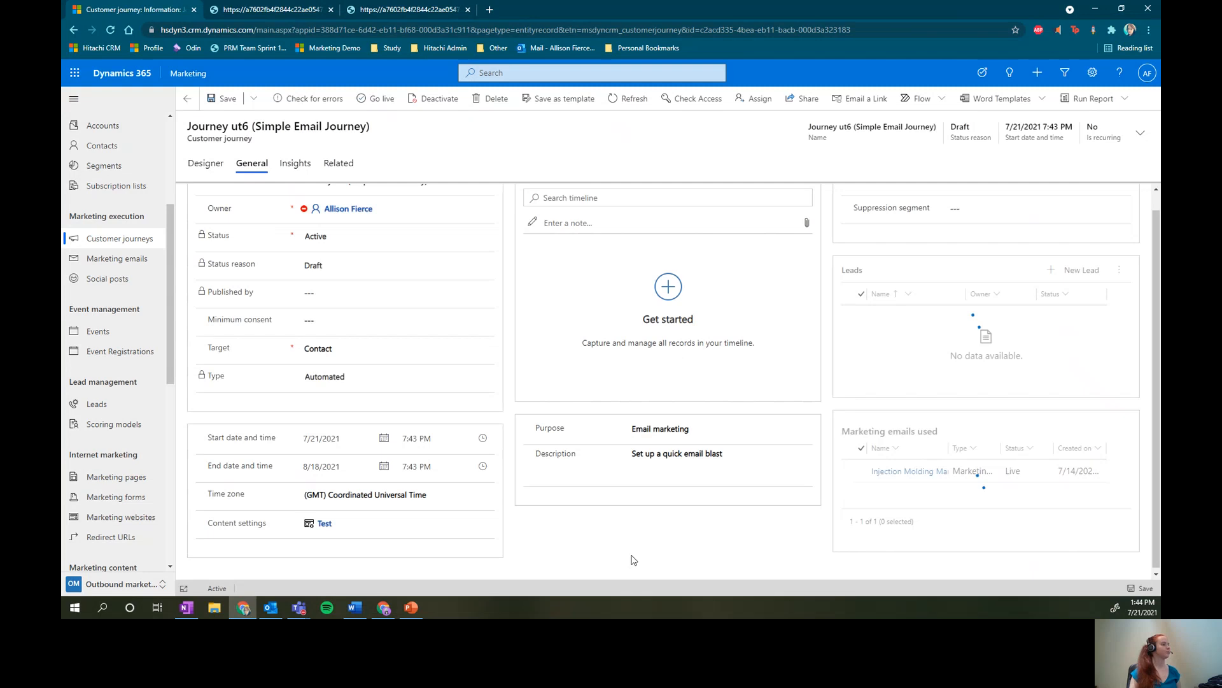
Return to the journey design and preview the Injection Molding Marketing Email full size down to its Unsubscribe link
left_click(206, 163)
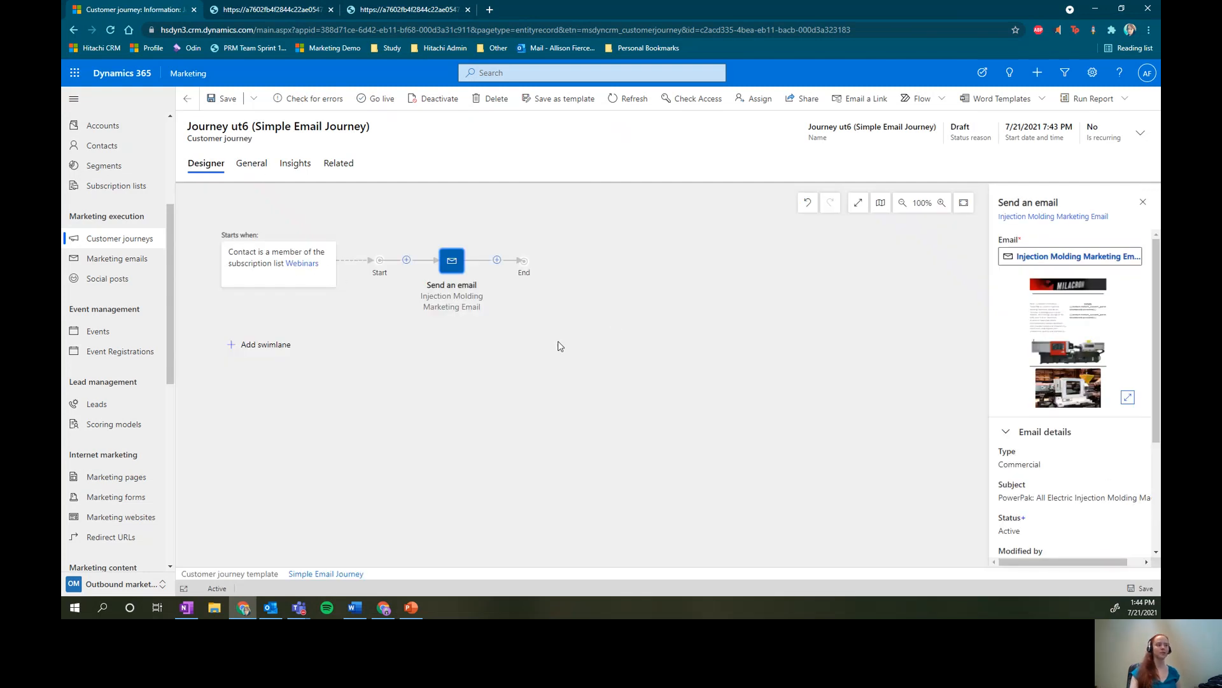
left_click(1127, 398)
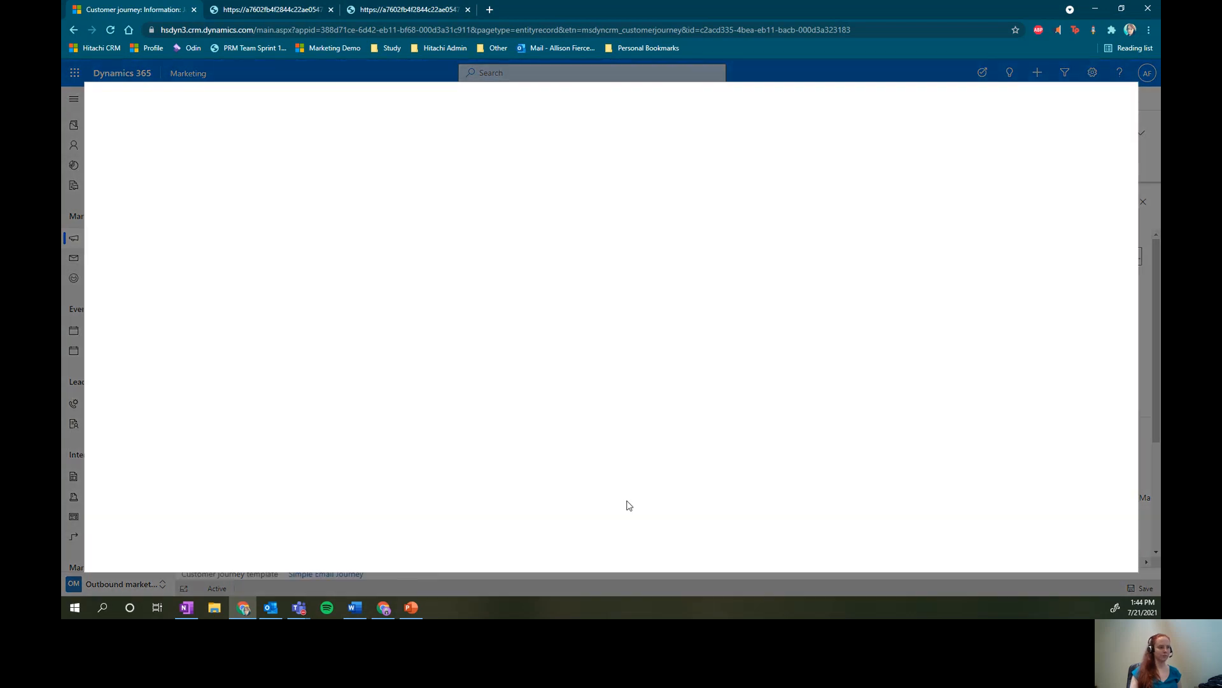
scroll(643, 382, "down", 3)
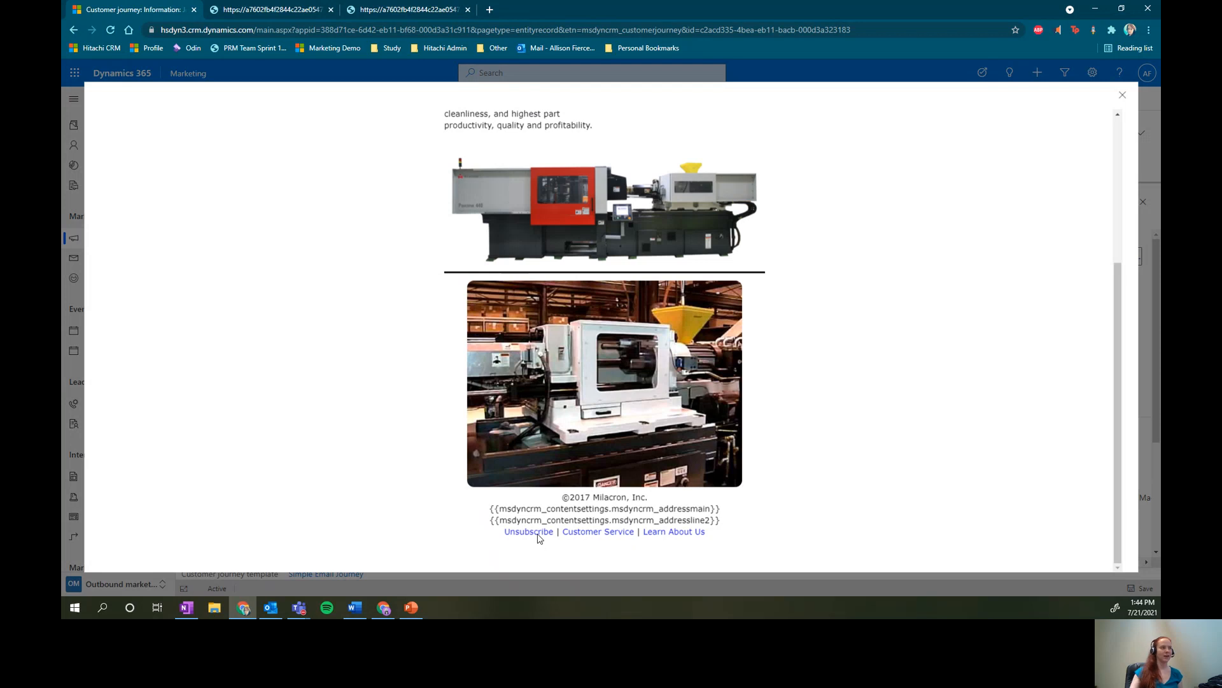
Switch to Outlook and open the Unsubscribe link at the end of the "Cat Pics" email
left_click(271, 607)
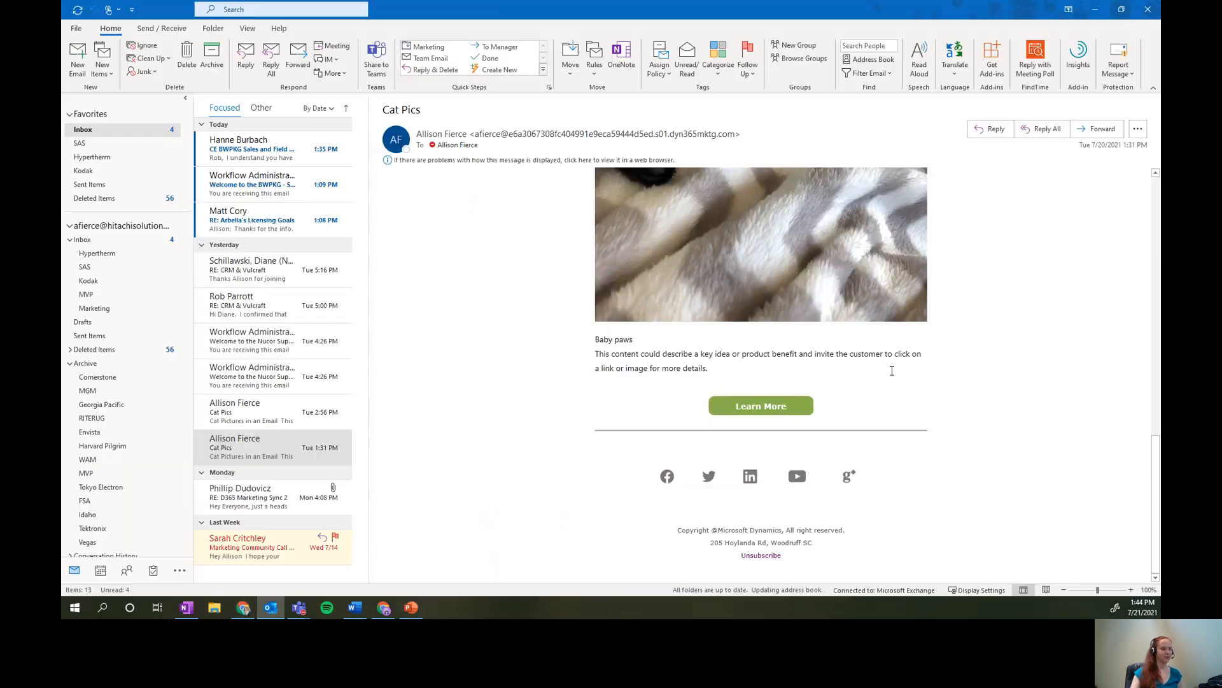
left_click(760, 555)
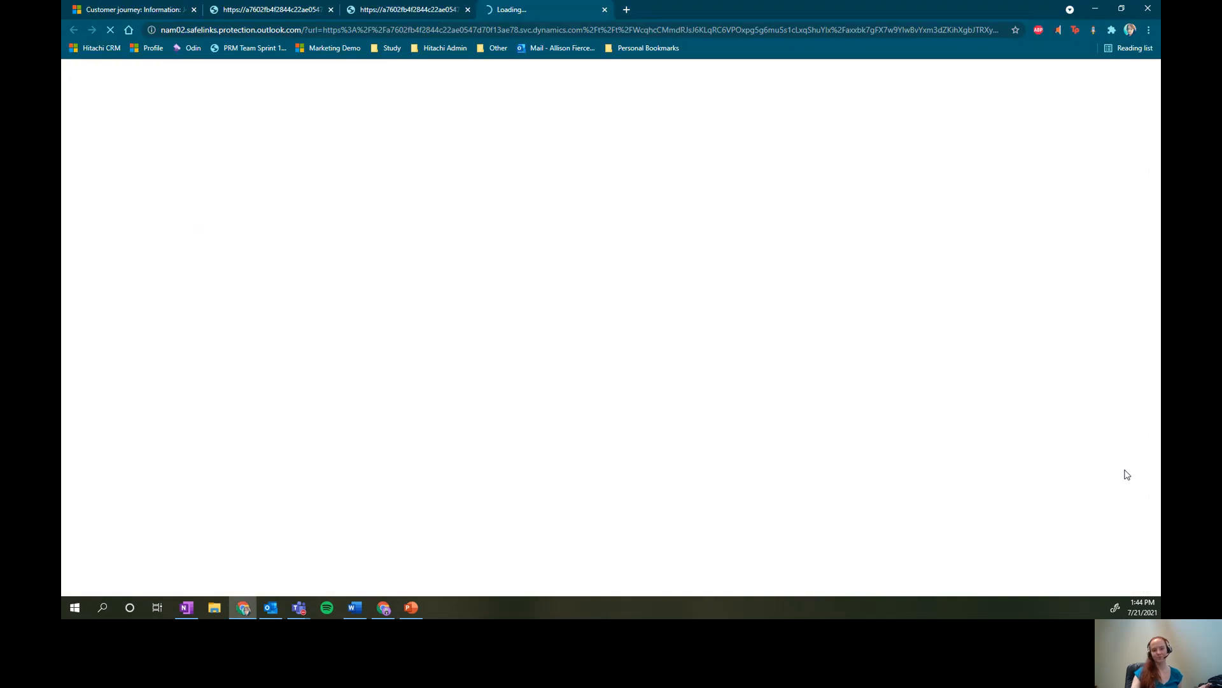